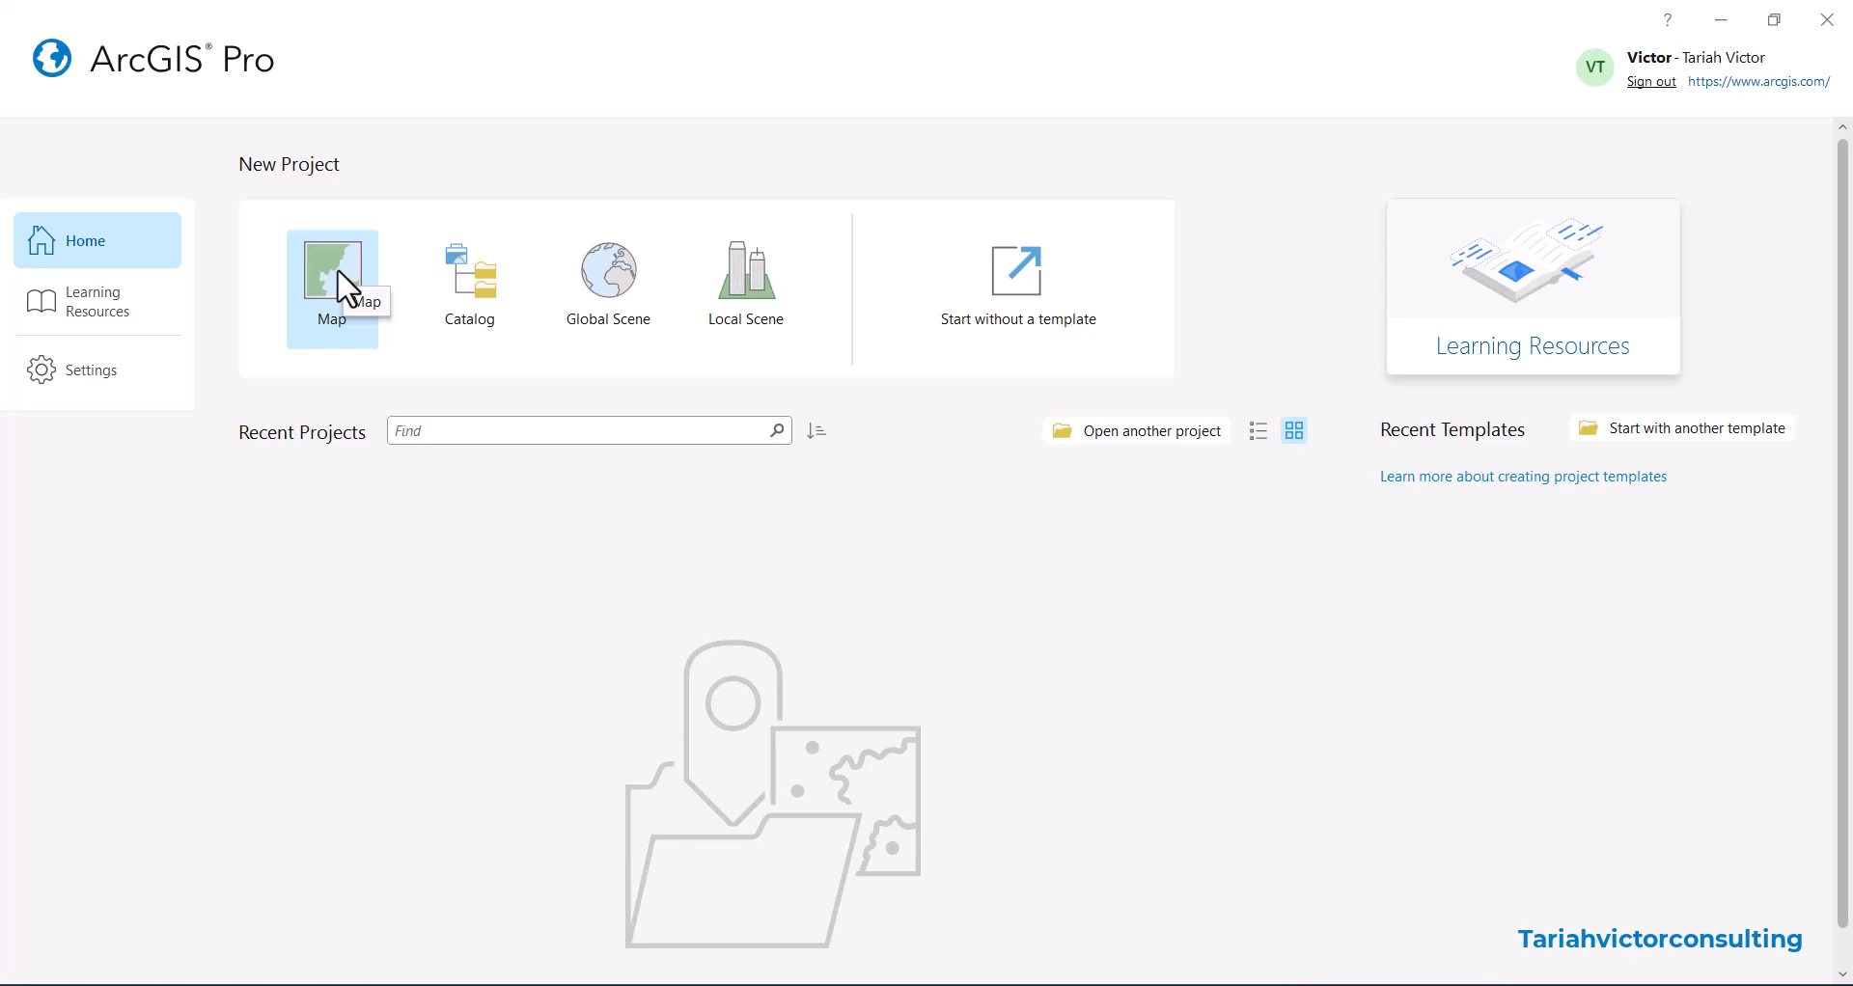
Start a new project from the Map template and name it "Findamentals of GIS"
left_click(338, 273)
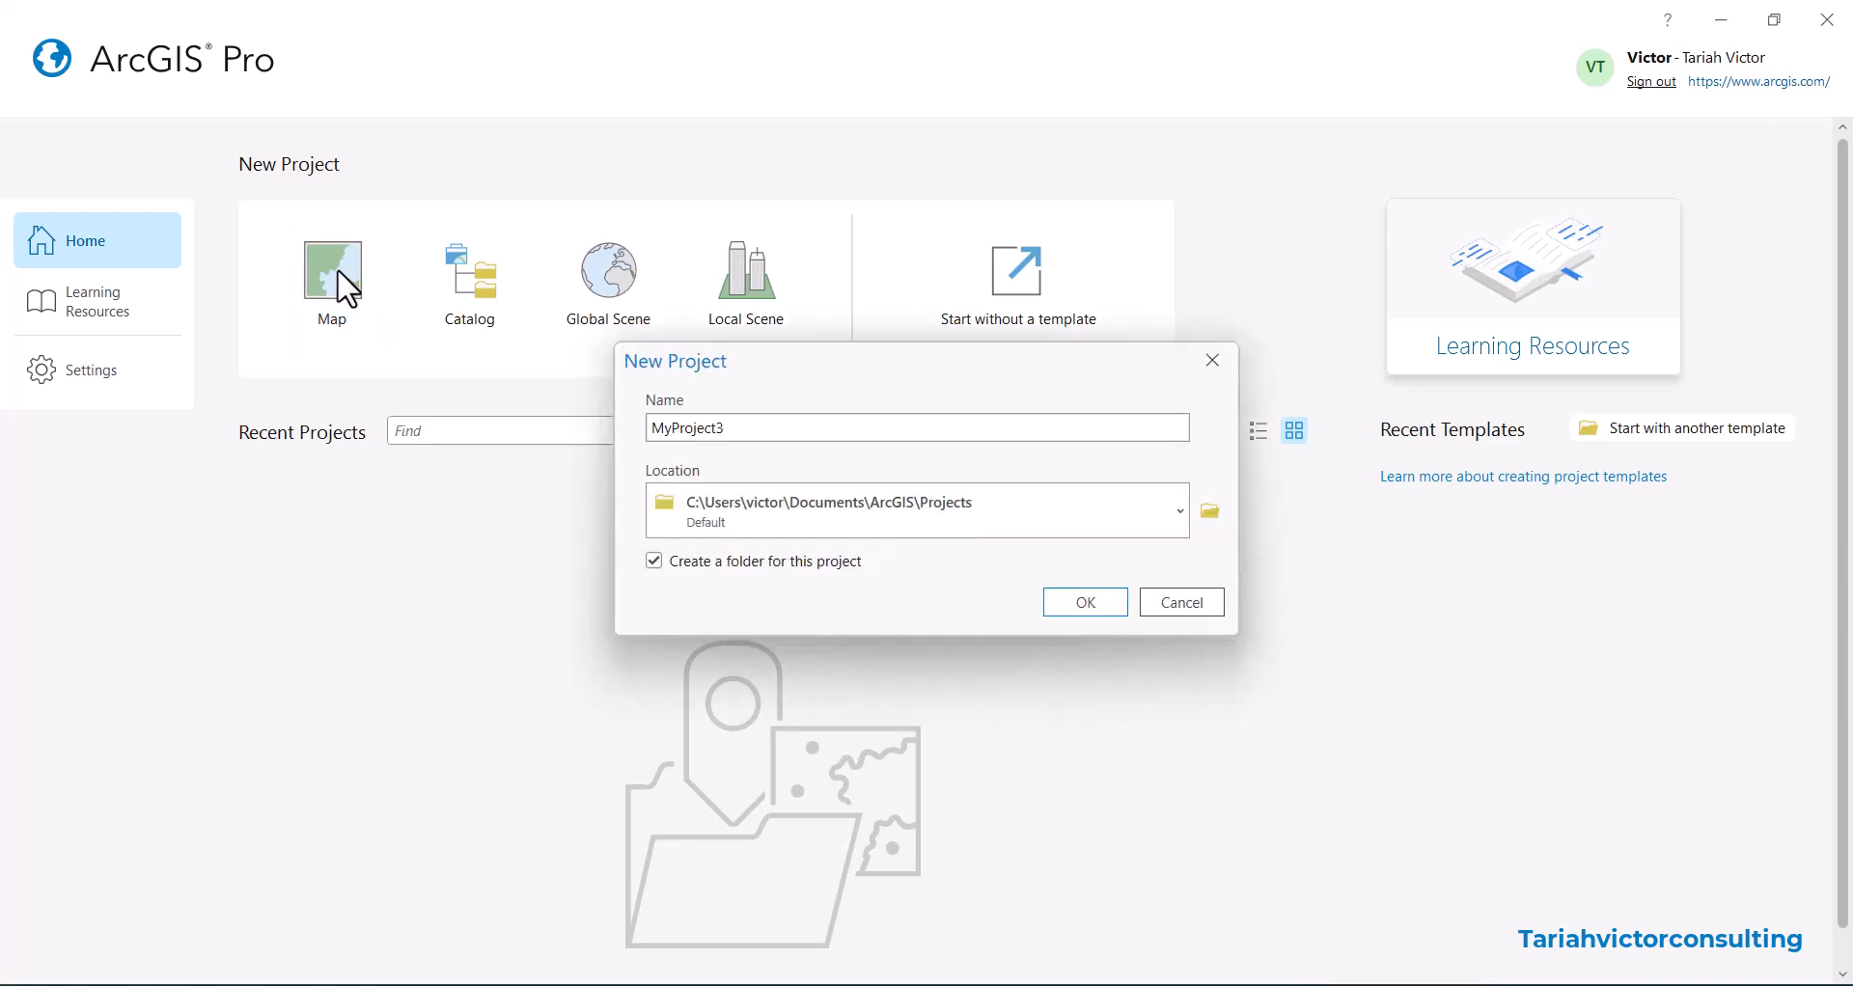
left_click_drag(893, 372, 874, 373)
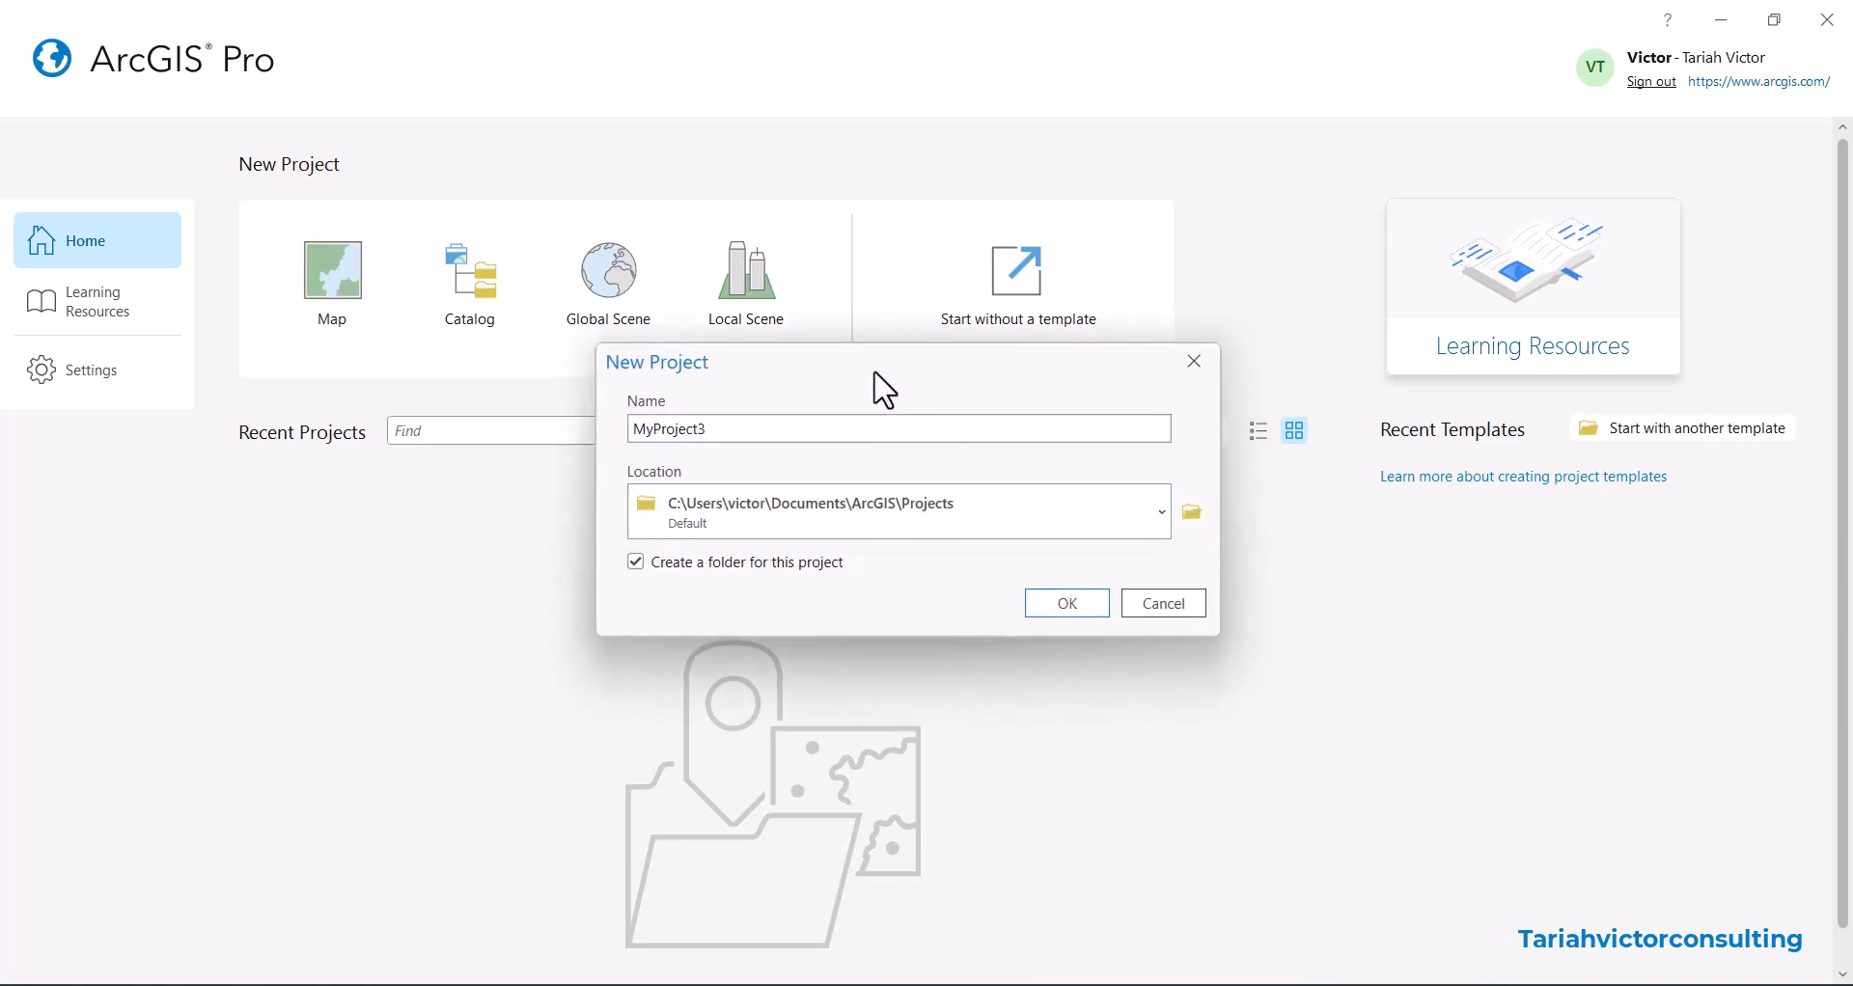
double_click(776, 429)
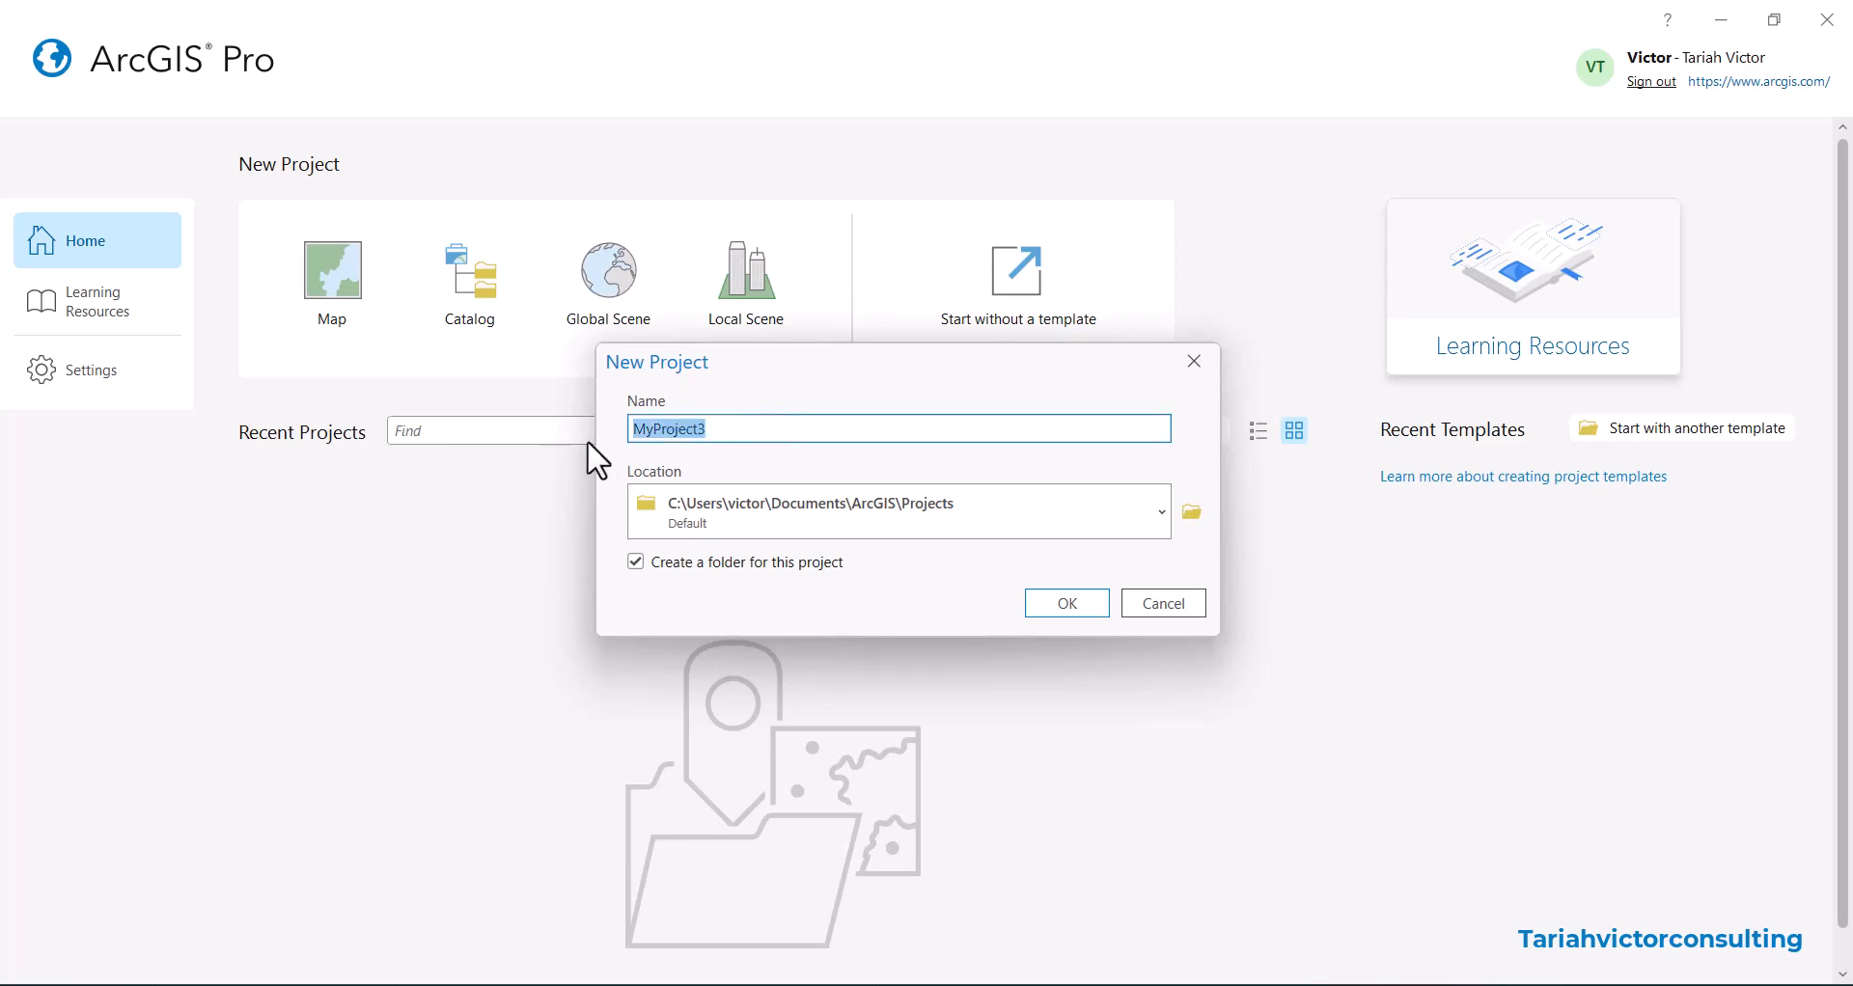
type("Findamentals of ")
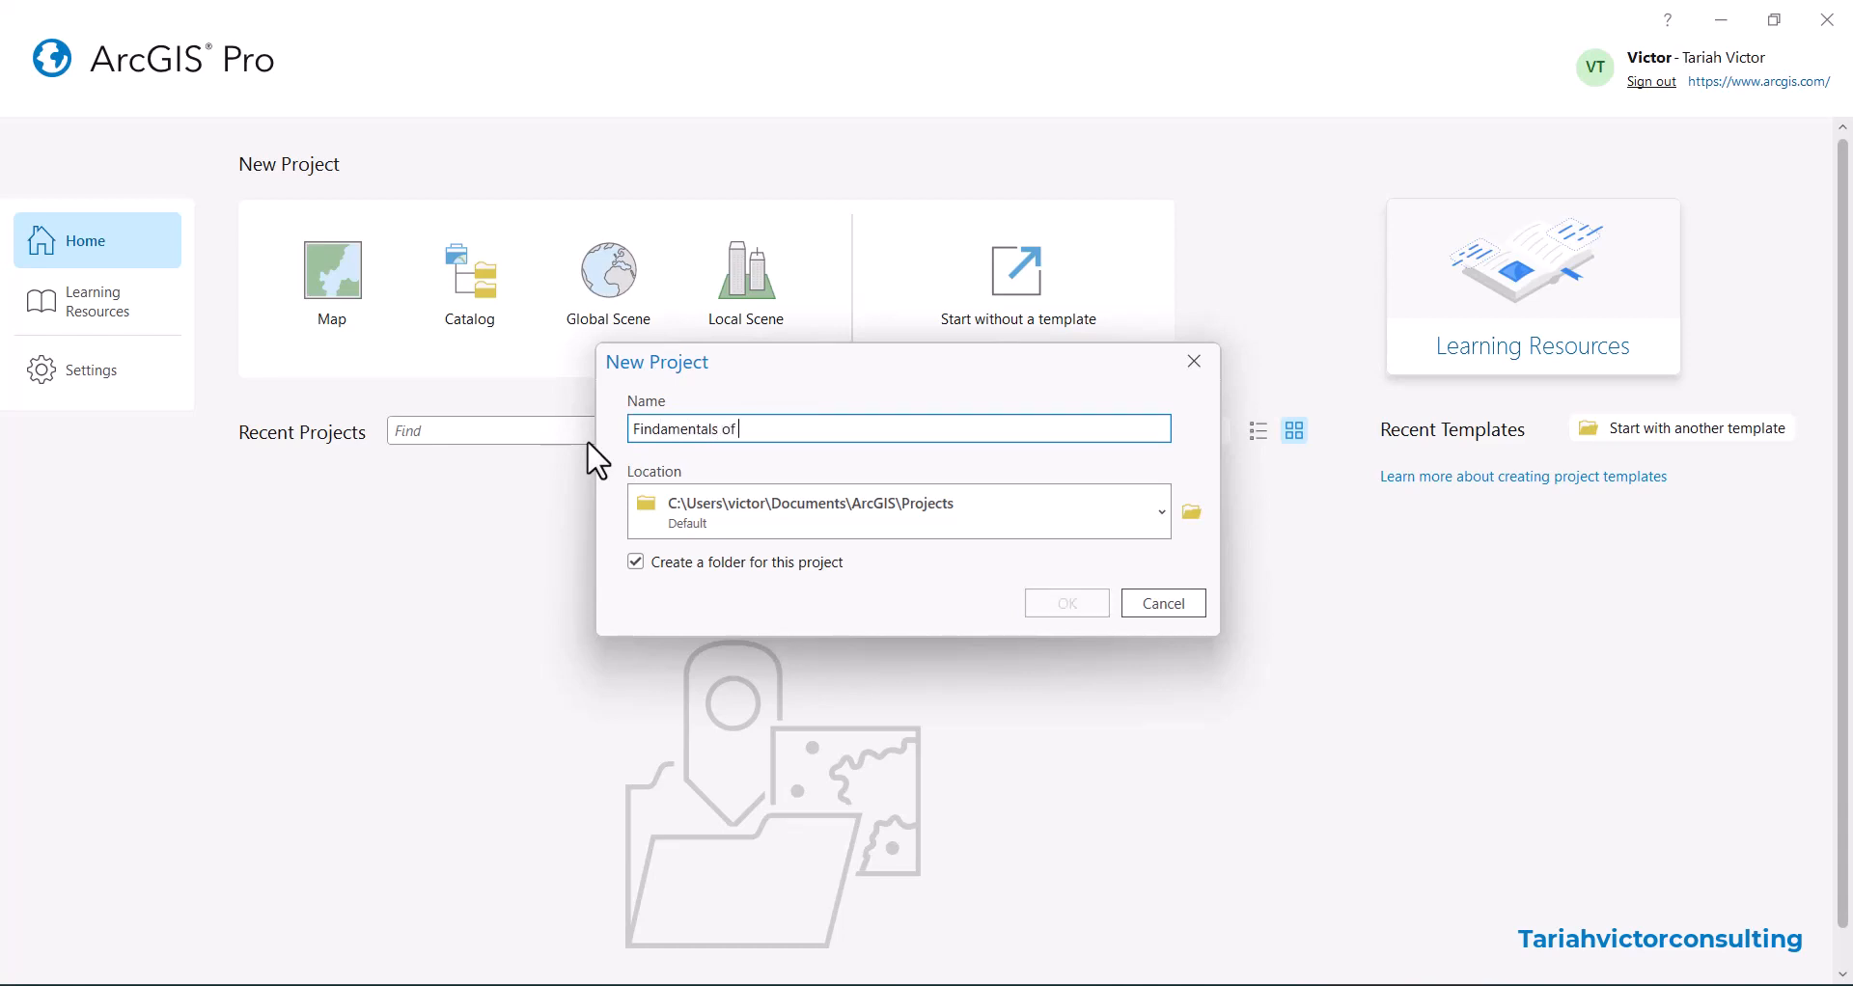
type("GIS")
Set the project location to the YSN GIS TRAINING folder on the Desktop and create the project
left_click(1195, 526)
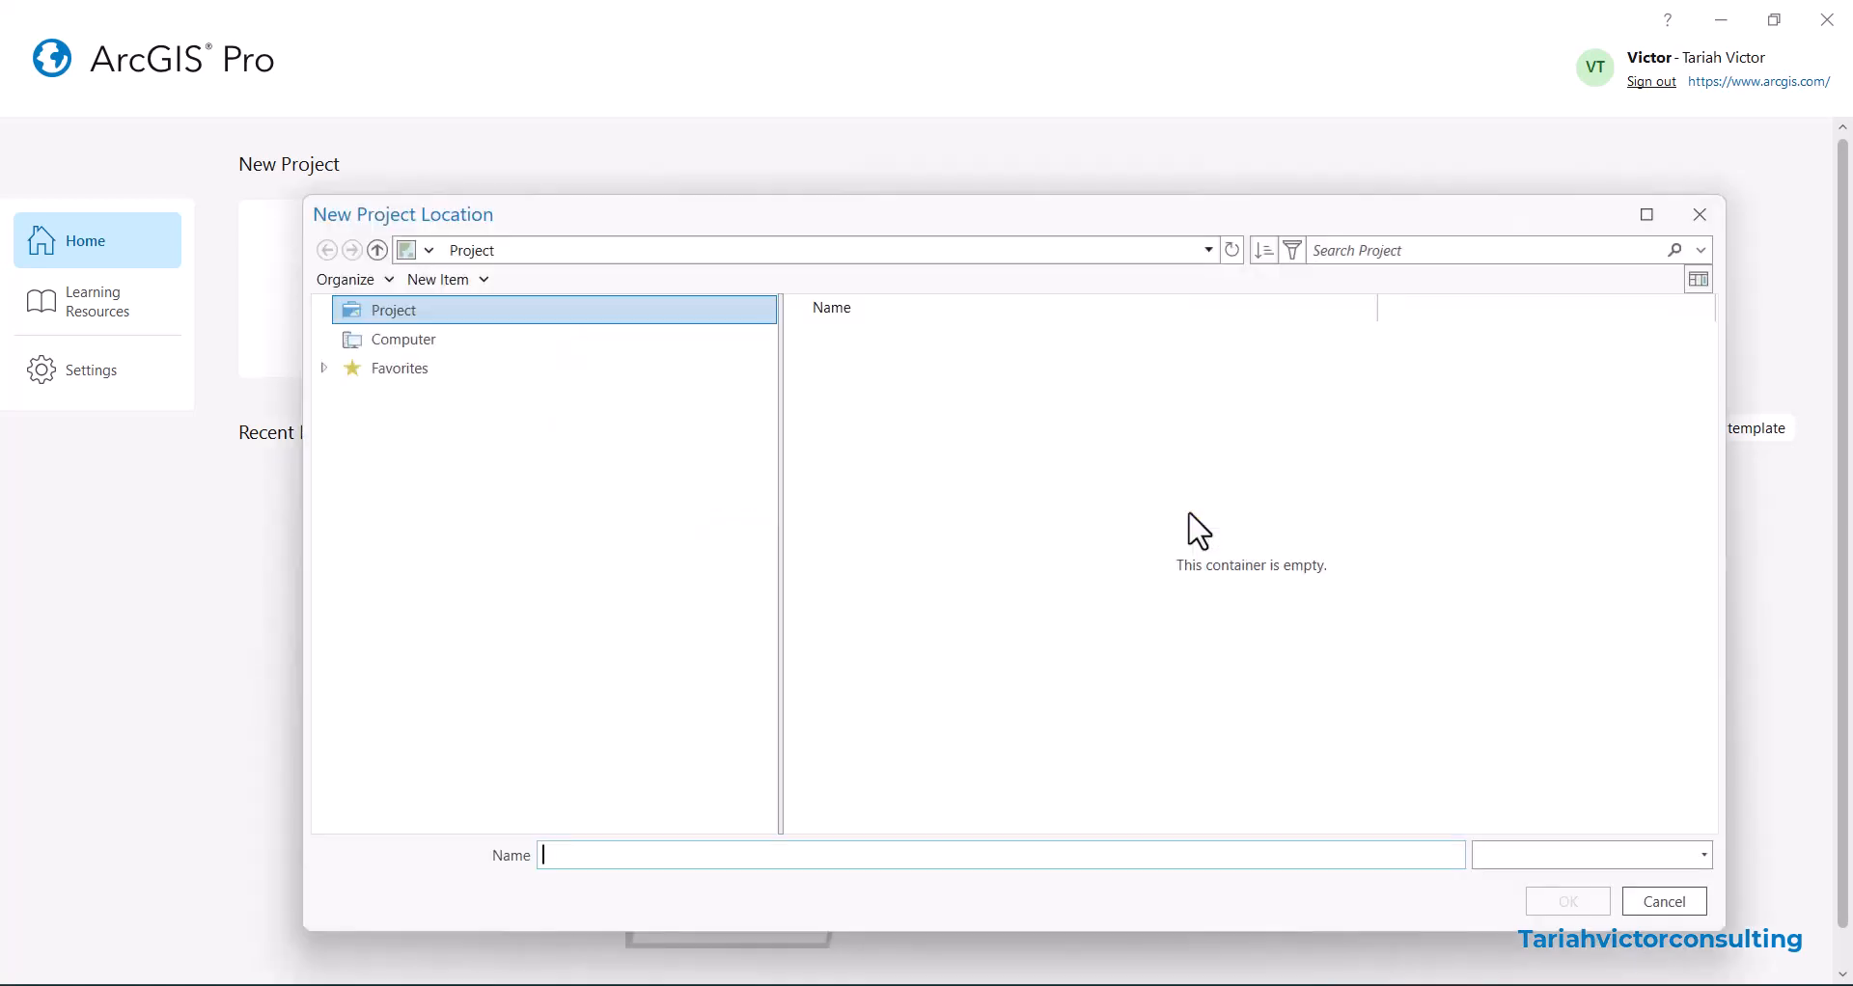
left_click_drag(909, 225, 858, 166)
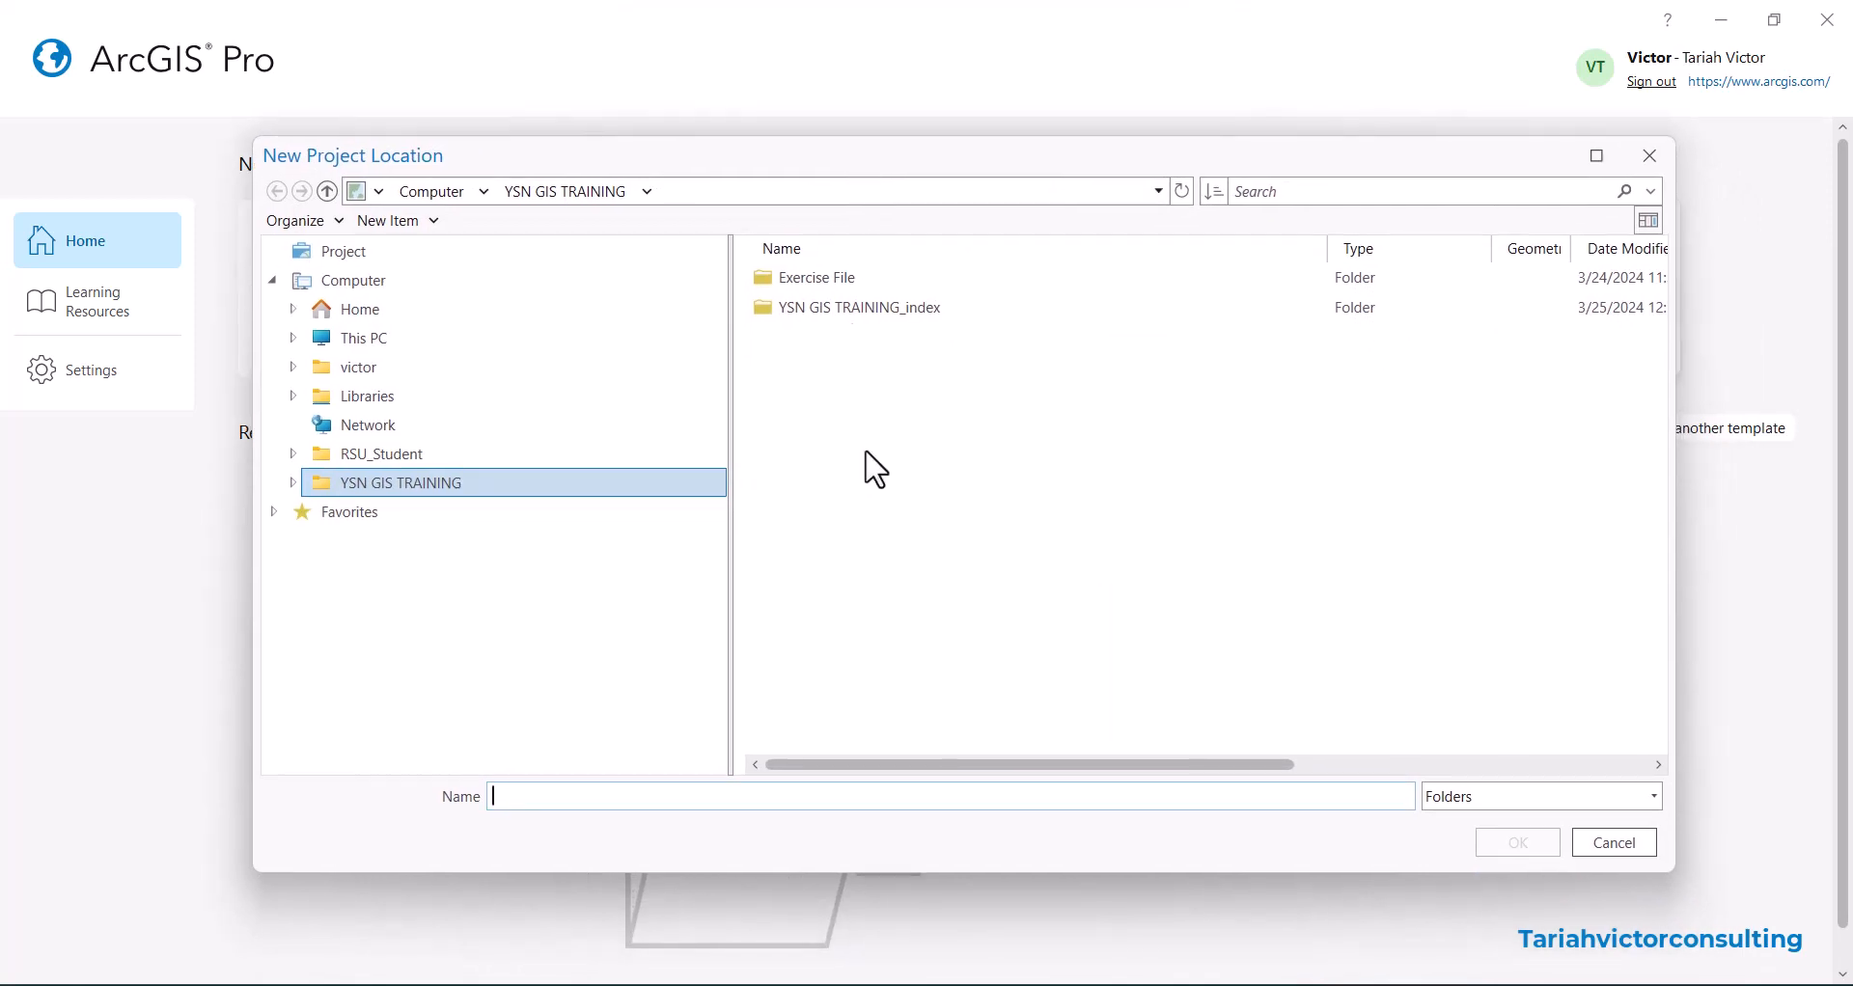
left_click(359, 309)
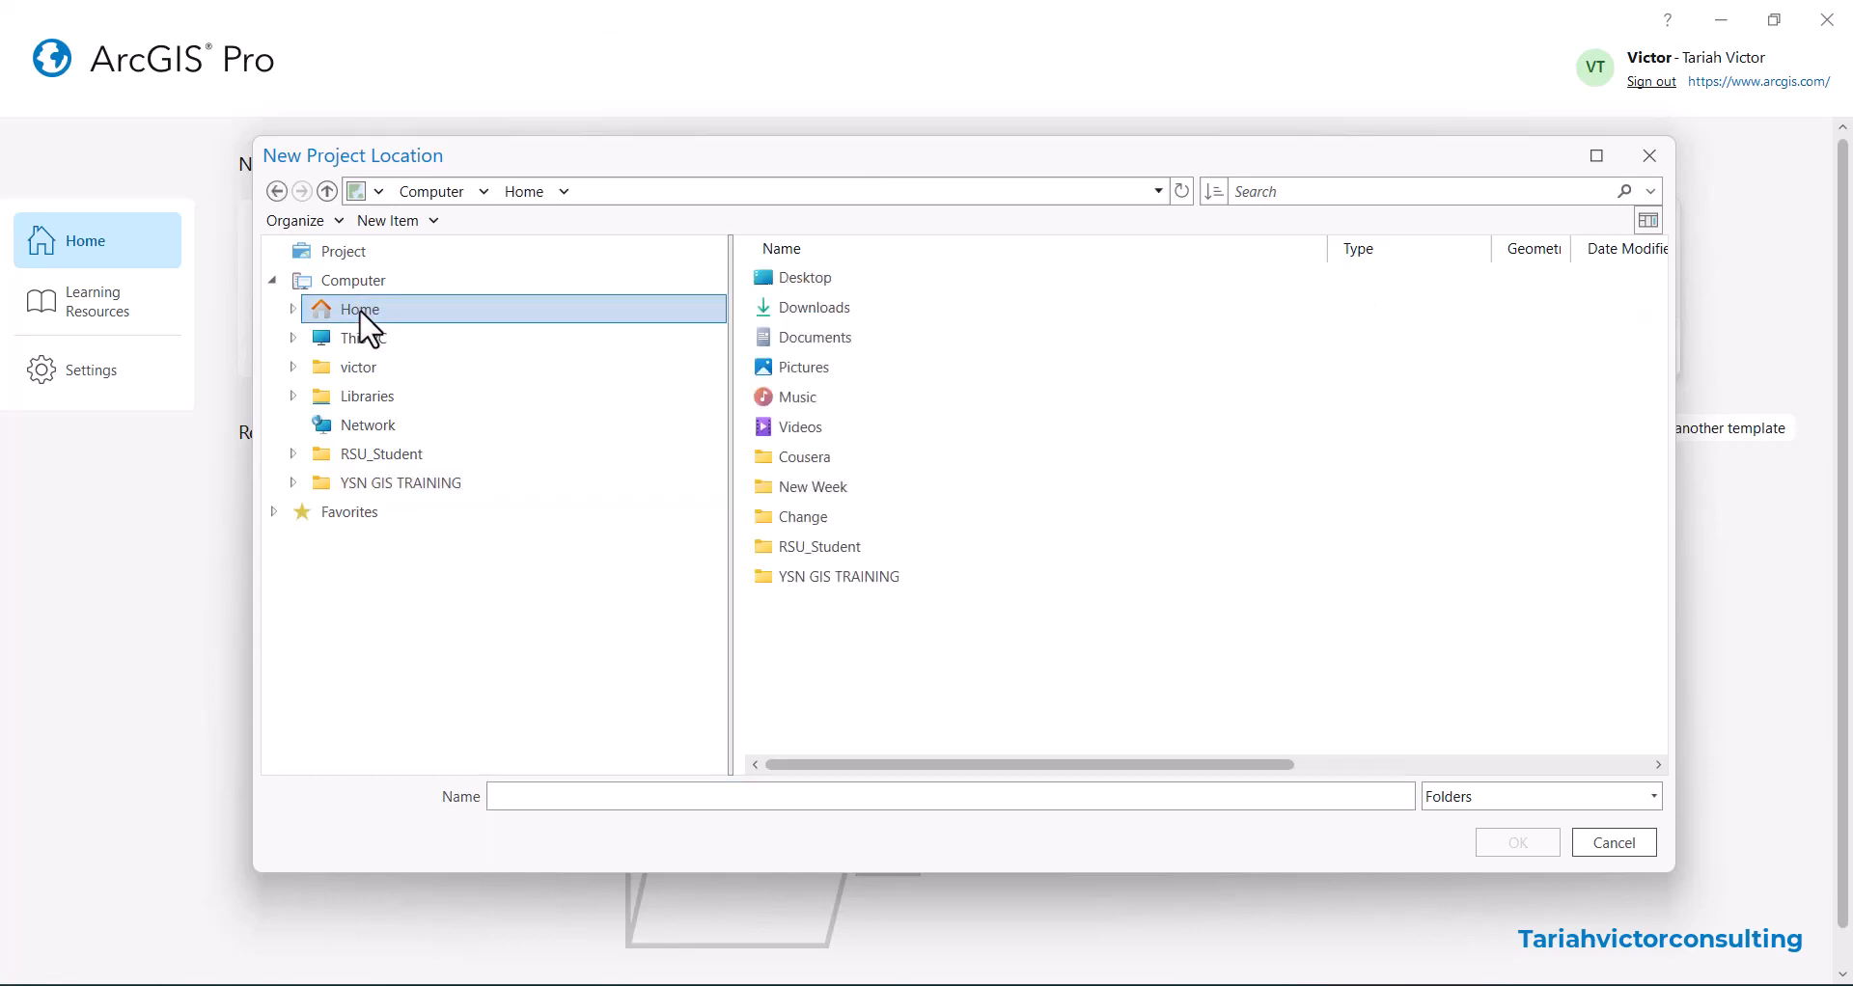
left_click(294, 309)
left_click(398, 340)
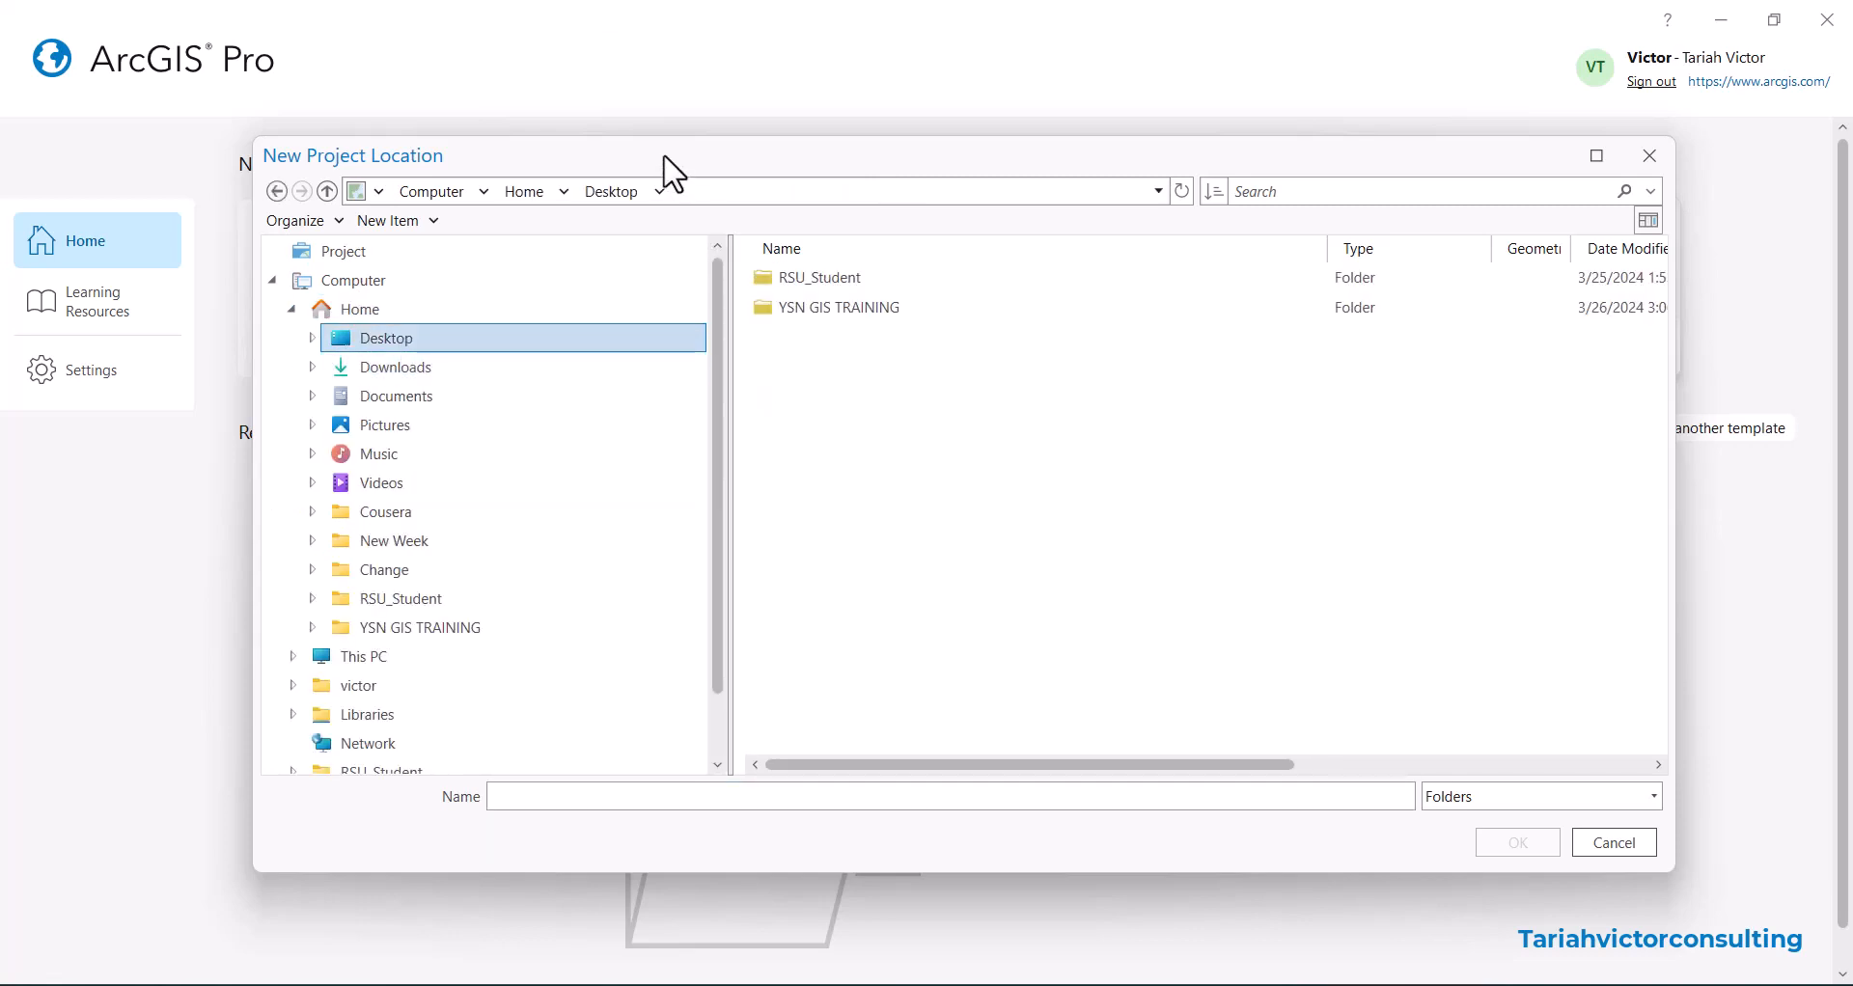
left_click(291, 309)
left_click(291, 309)
left_click(367, 350)
left_click(839, 308)
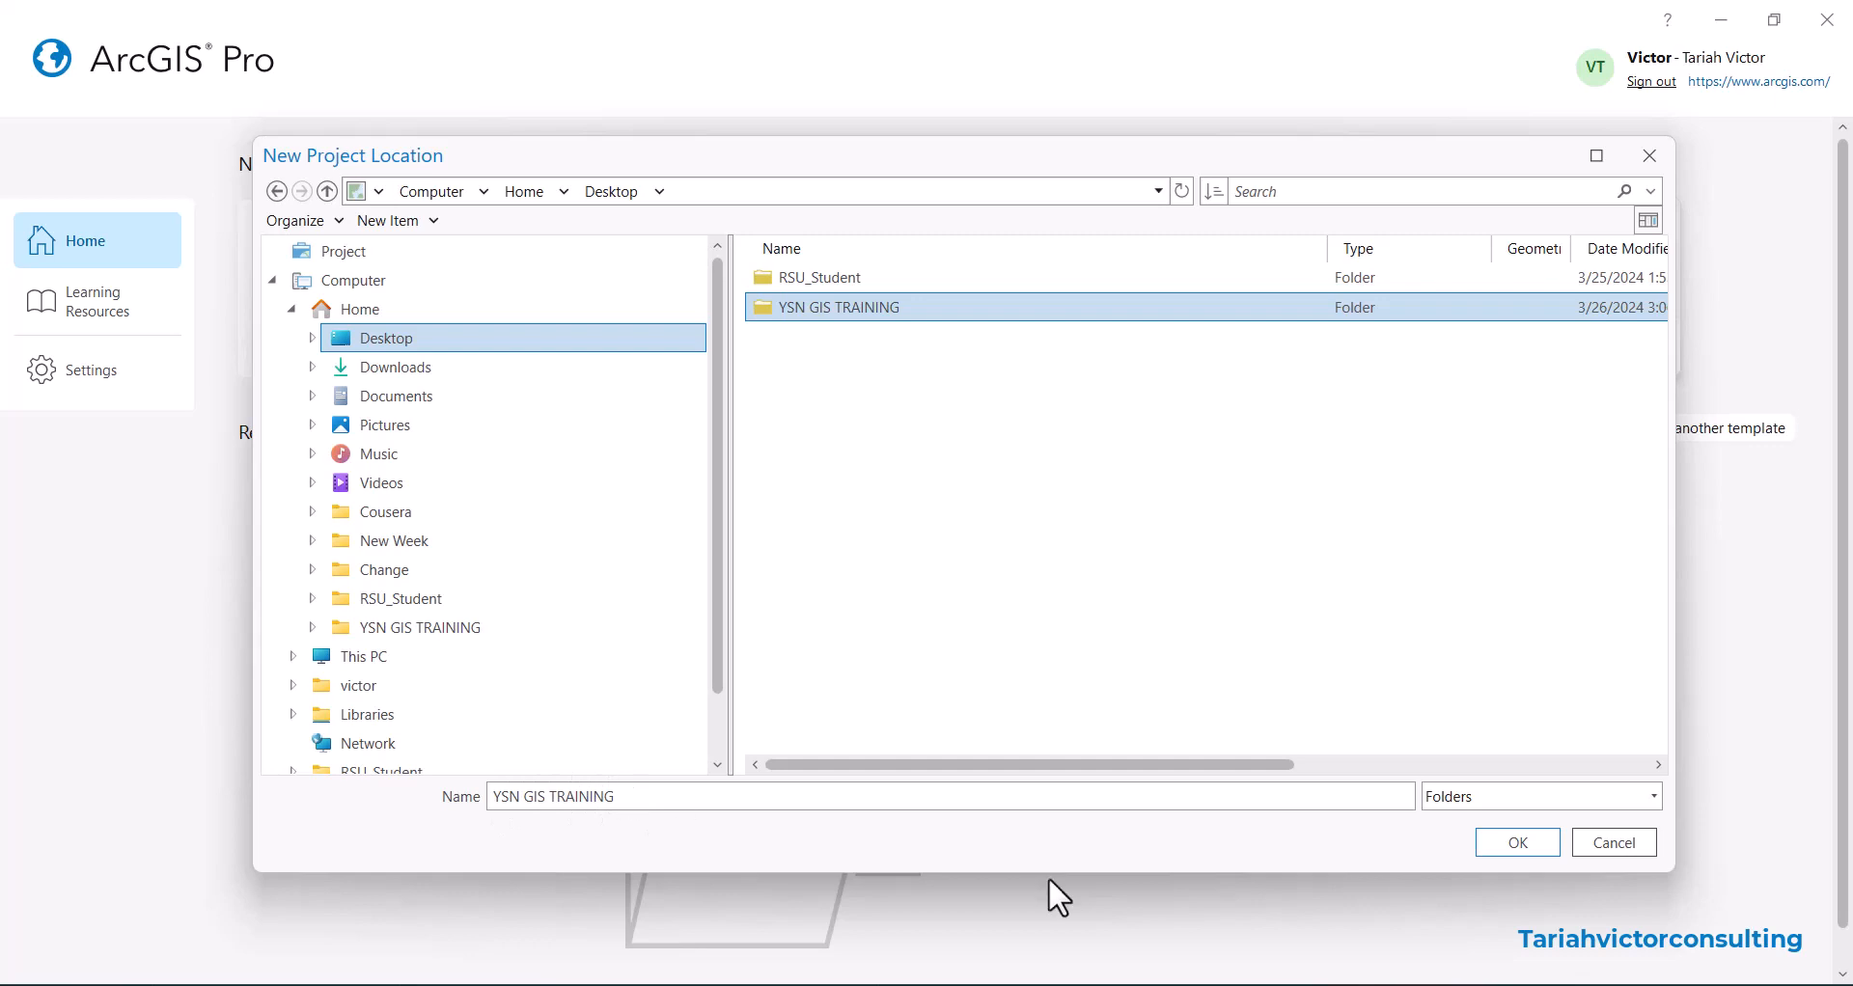
left_click(1496, 838)
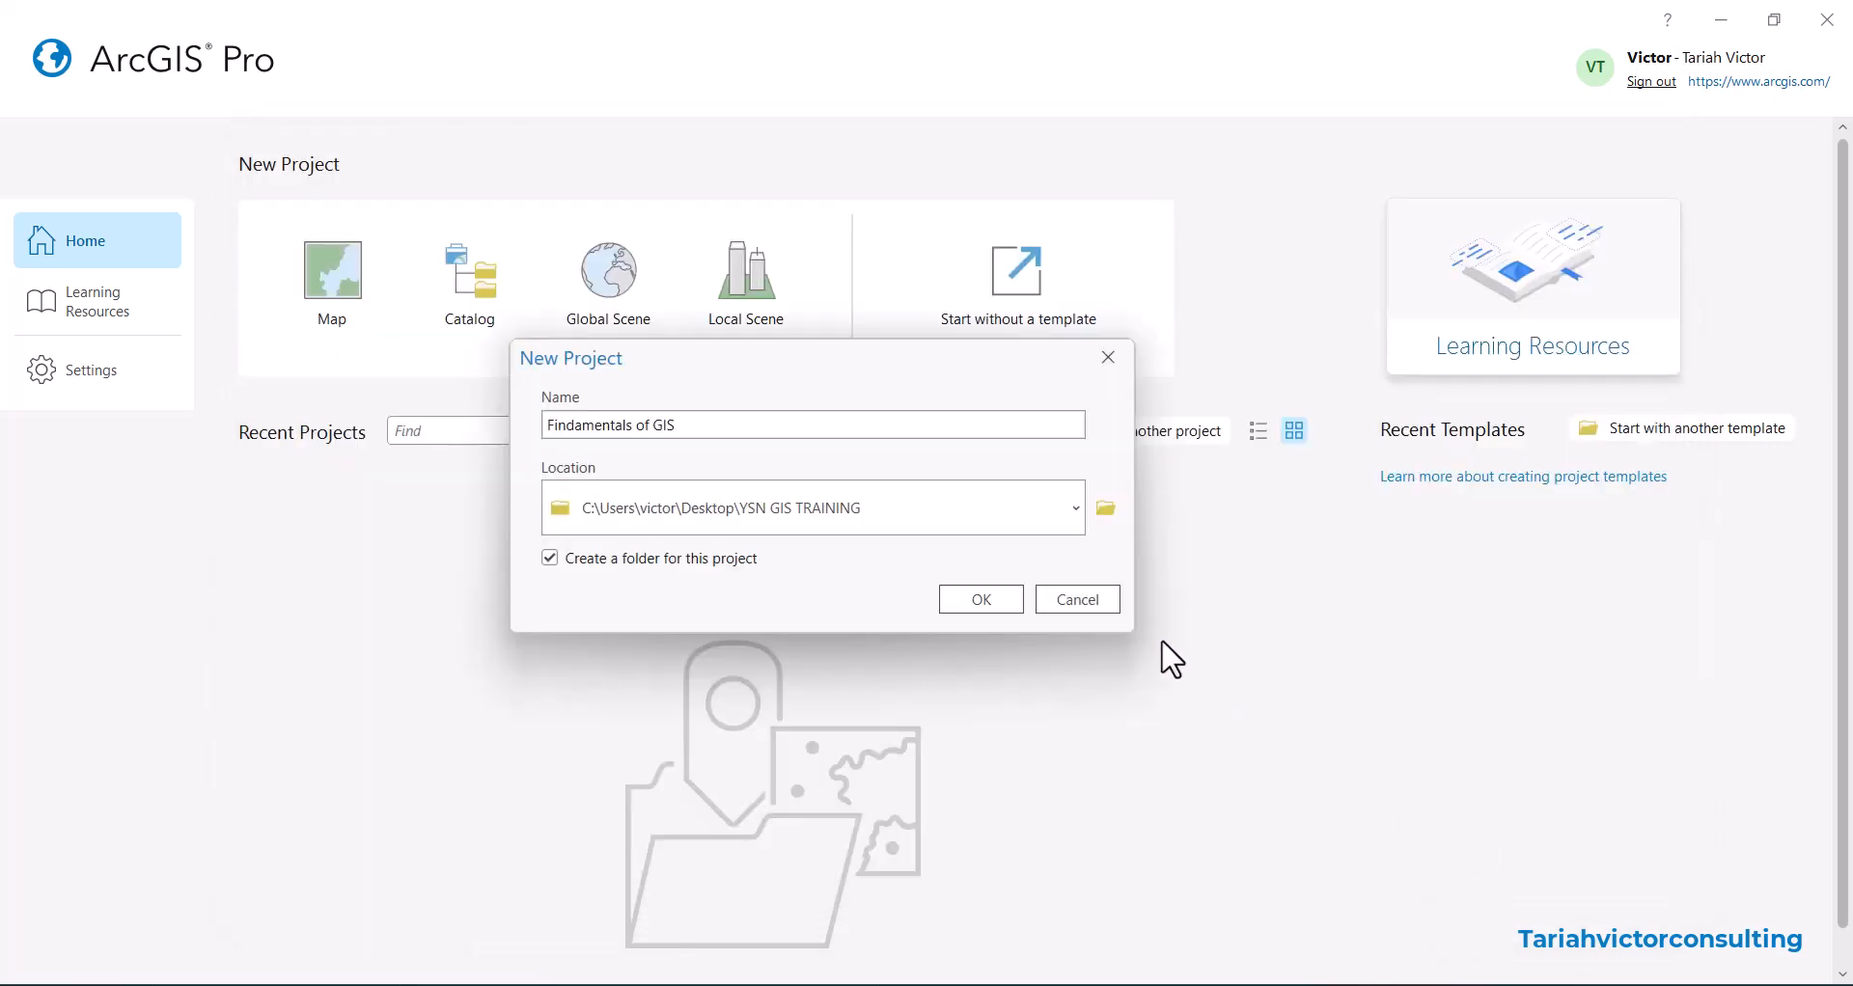
left_click(982, 601)
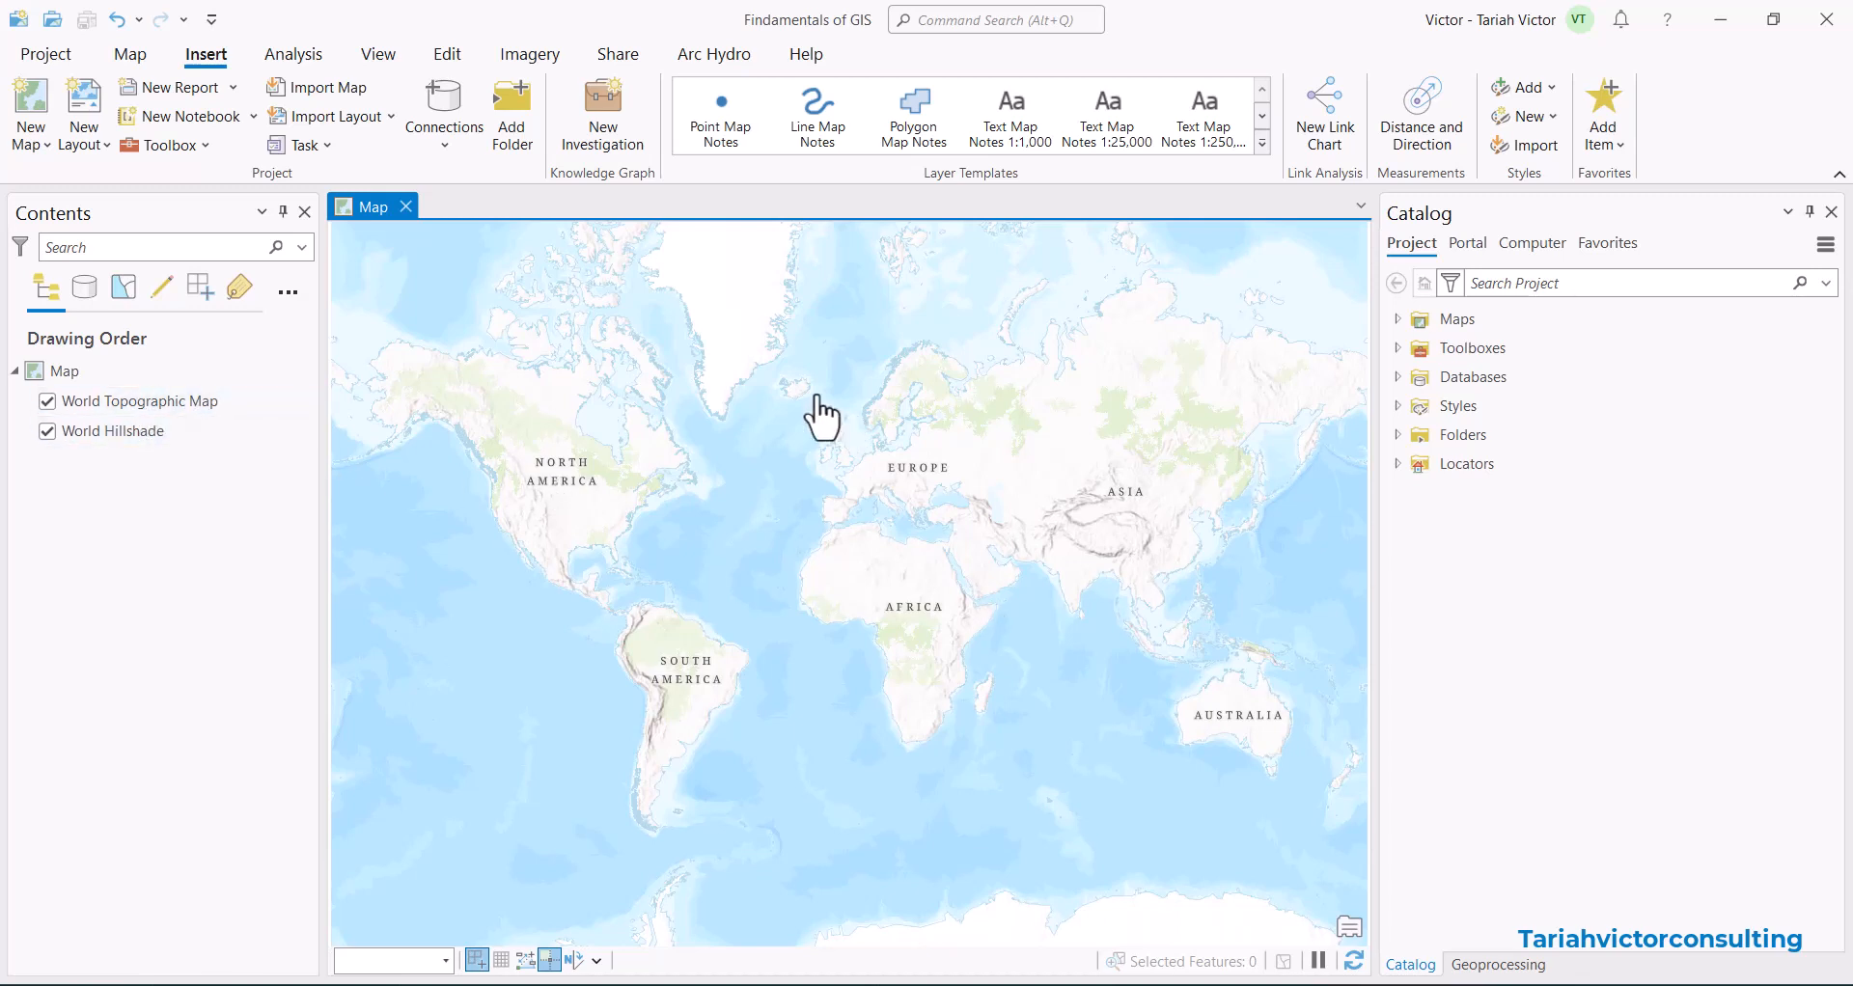
Set the project's default distance unit to Meter in the project options
left_click(36, 56)
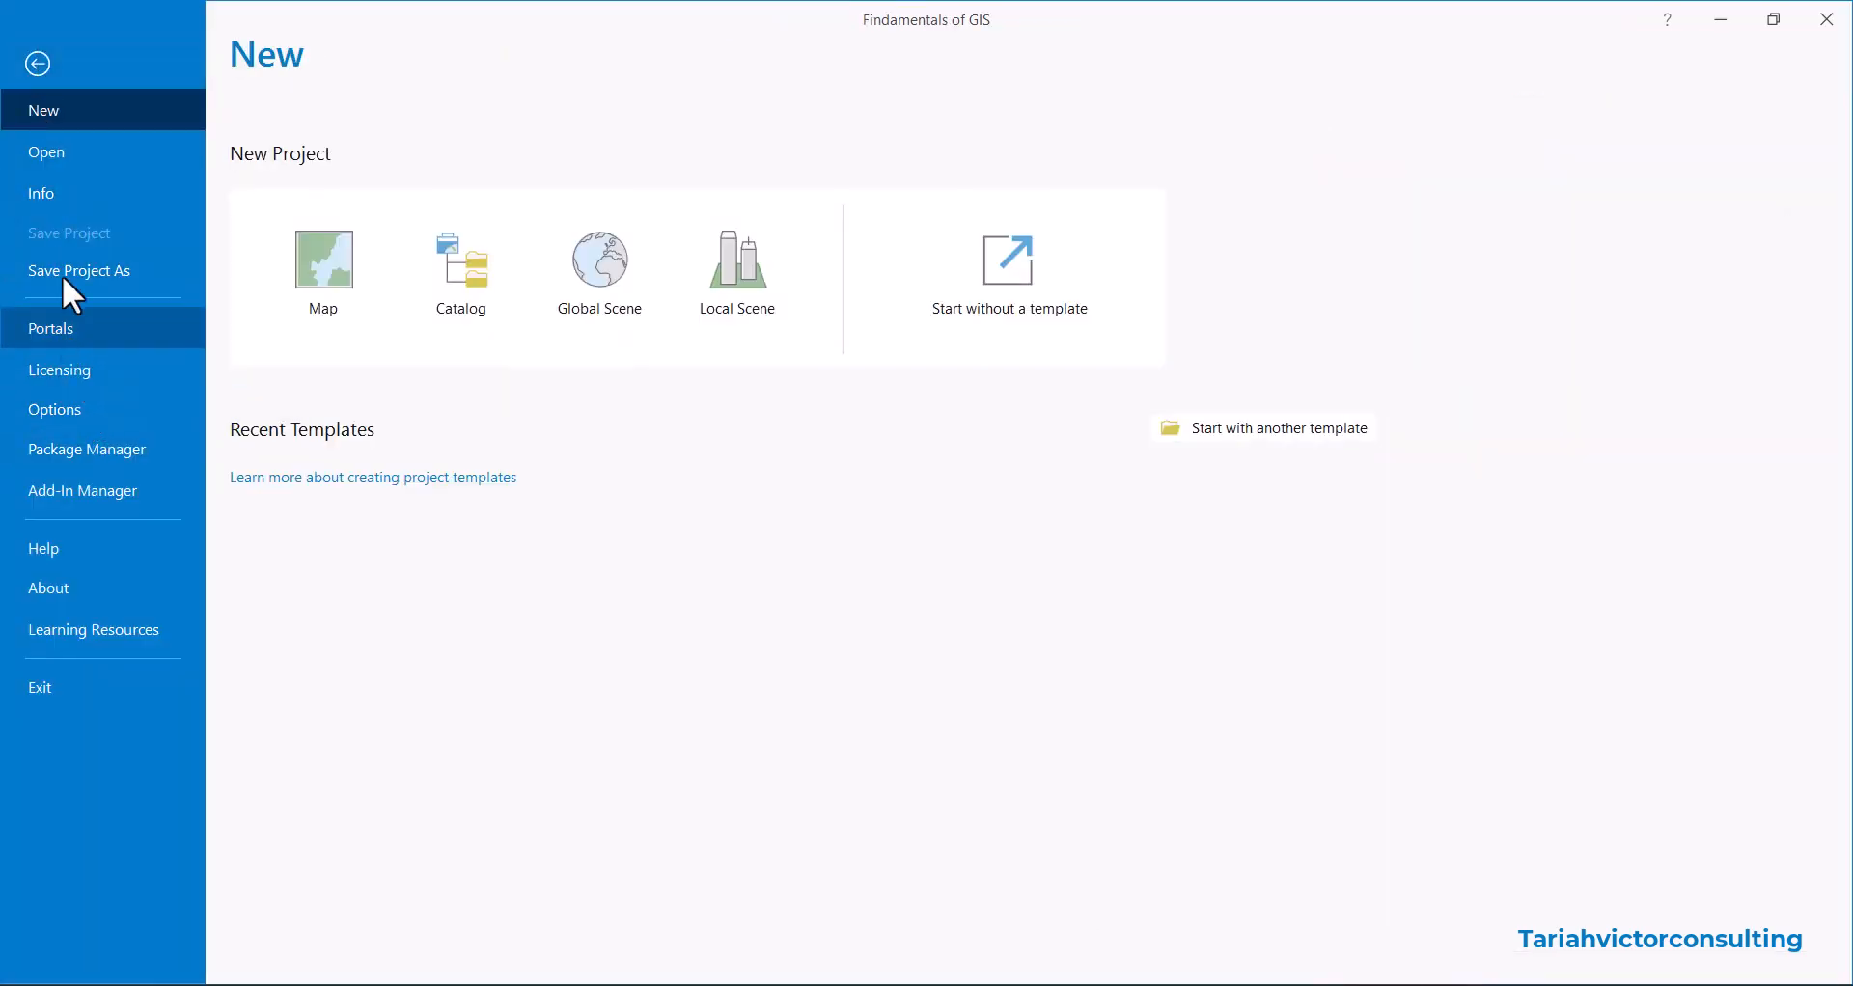
left_click(67, 411)
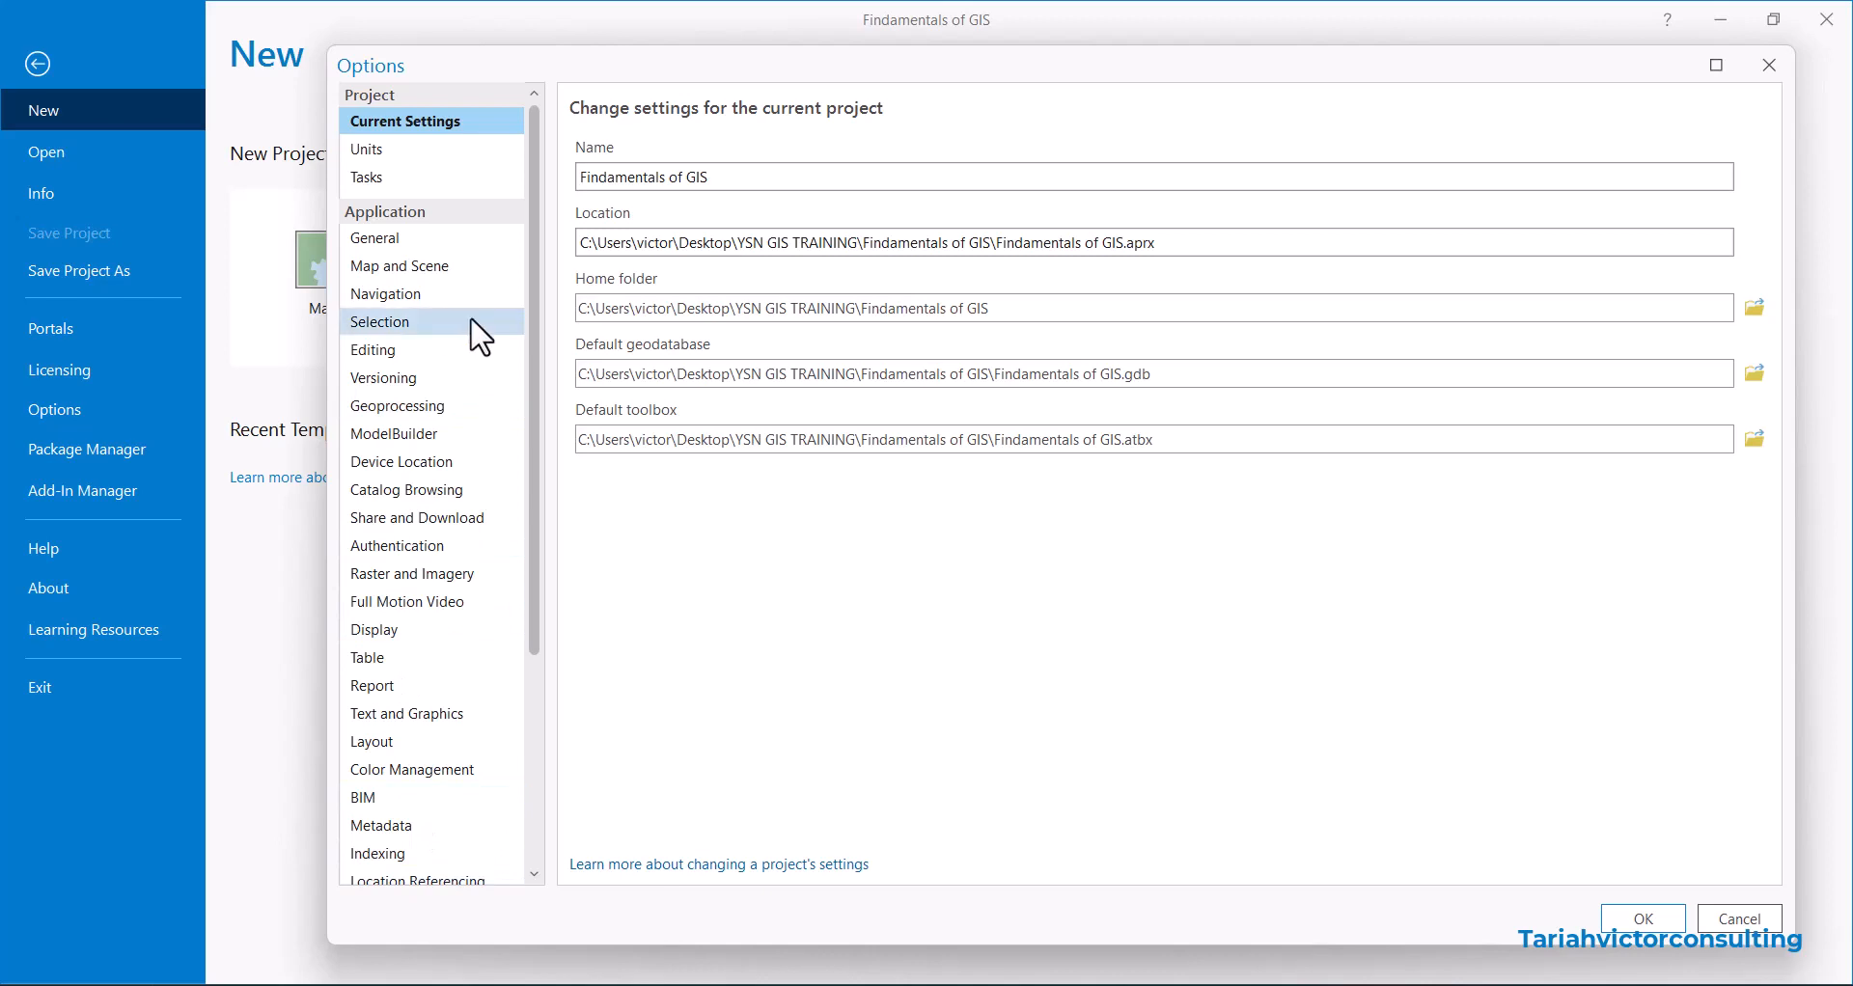
left_click(369, 150)
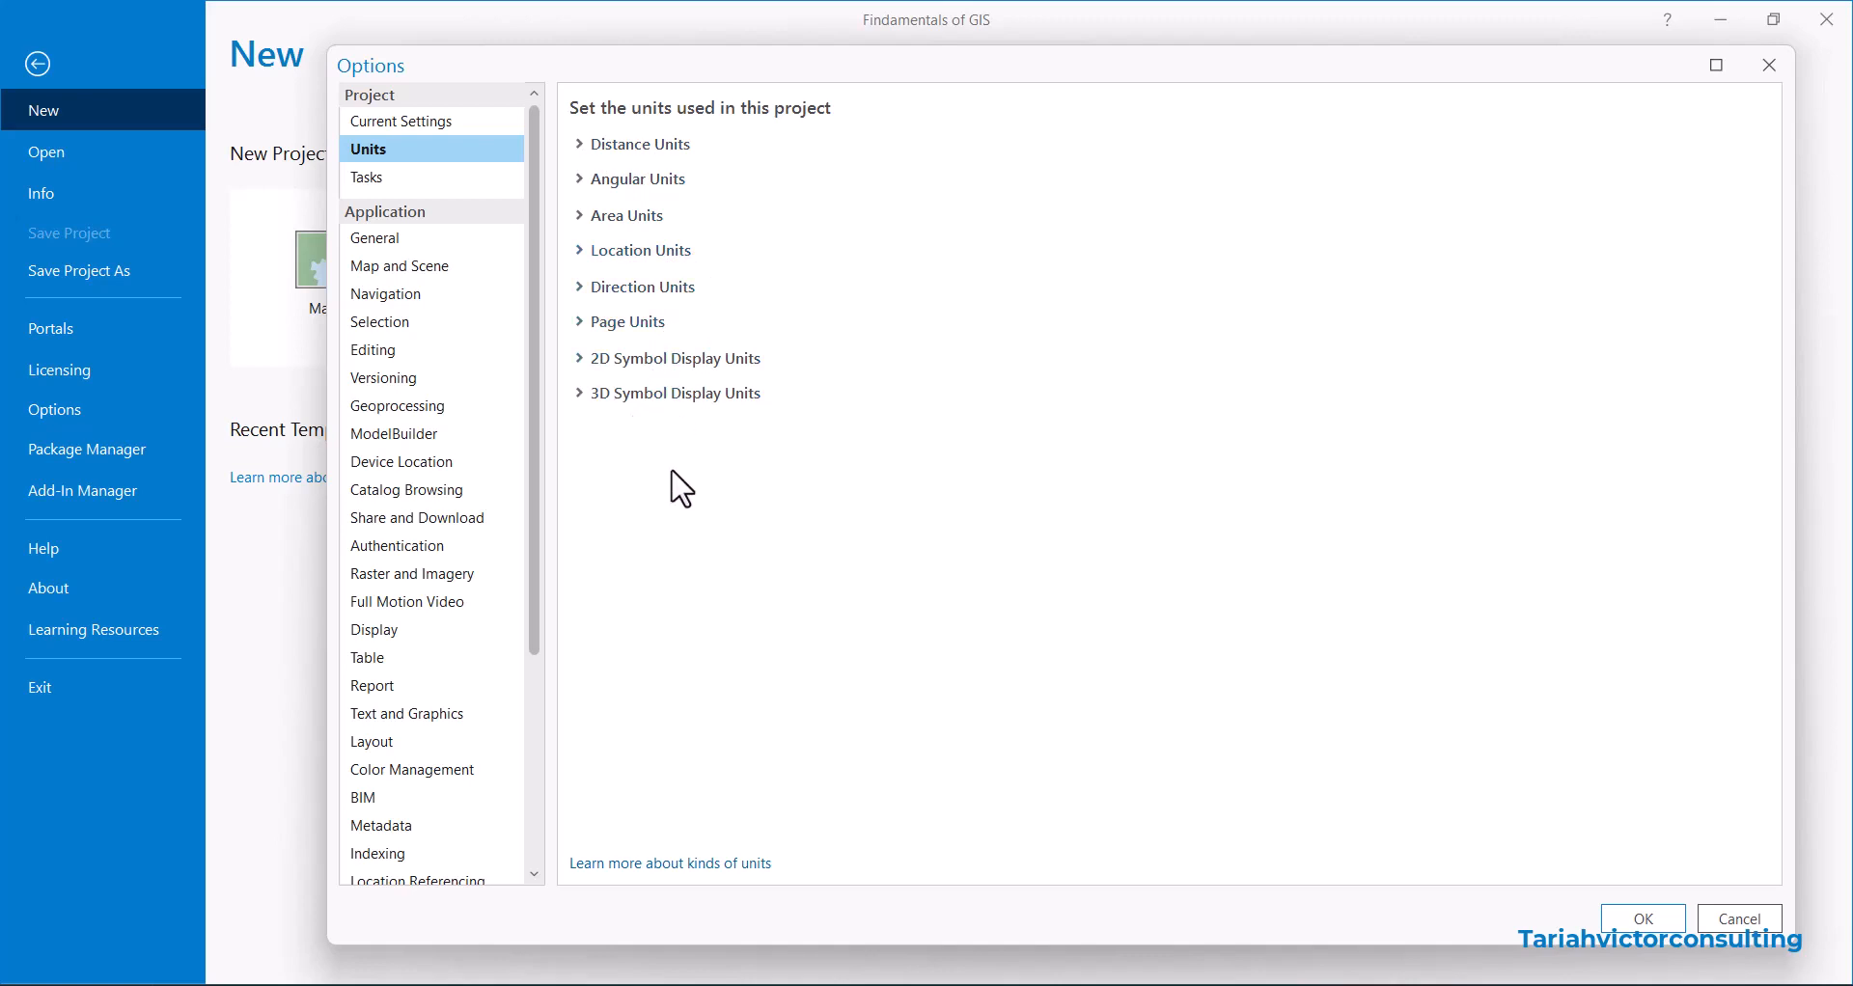
left_click(587, 154)
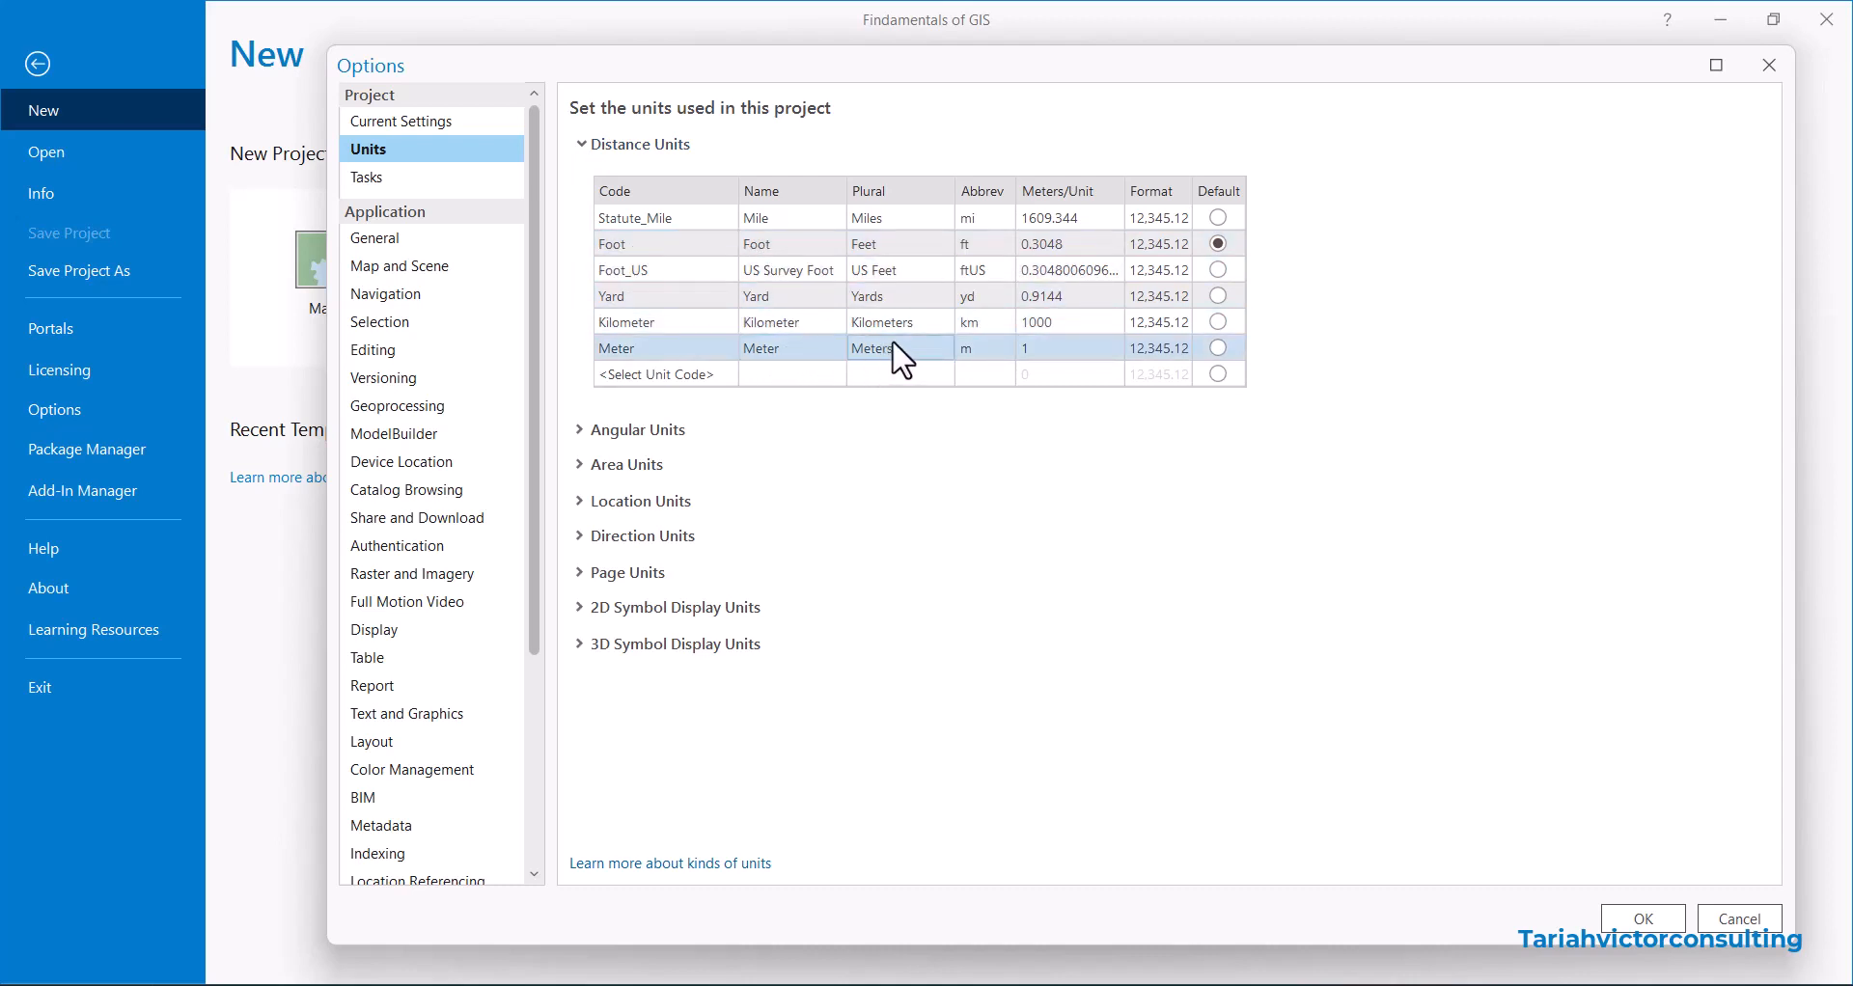
left_click(1218, 348)
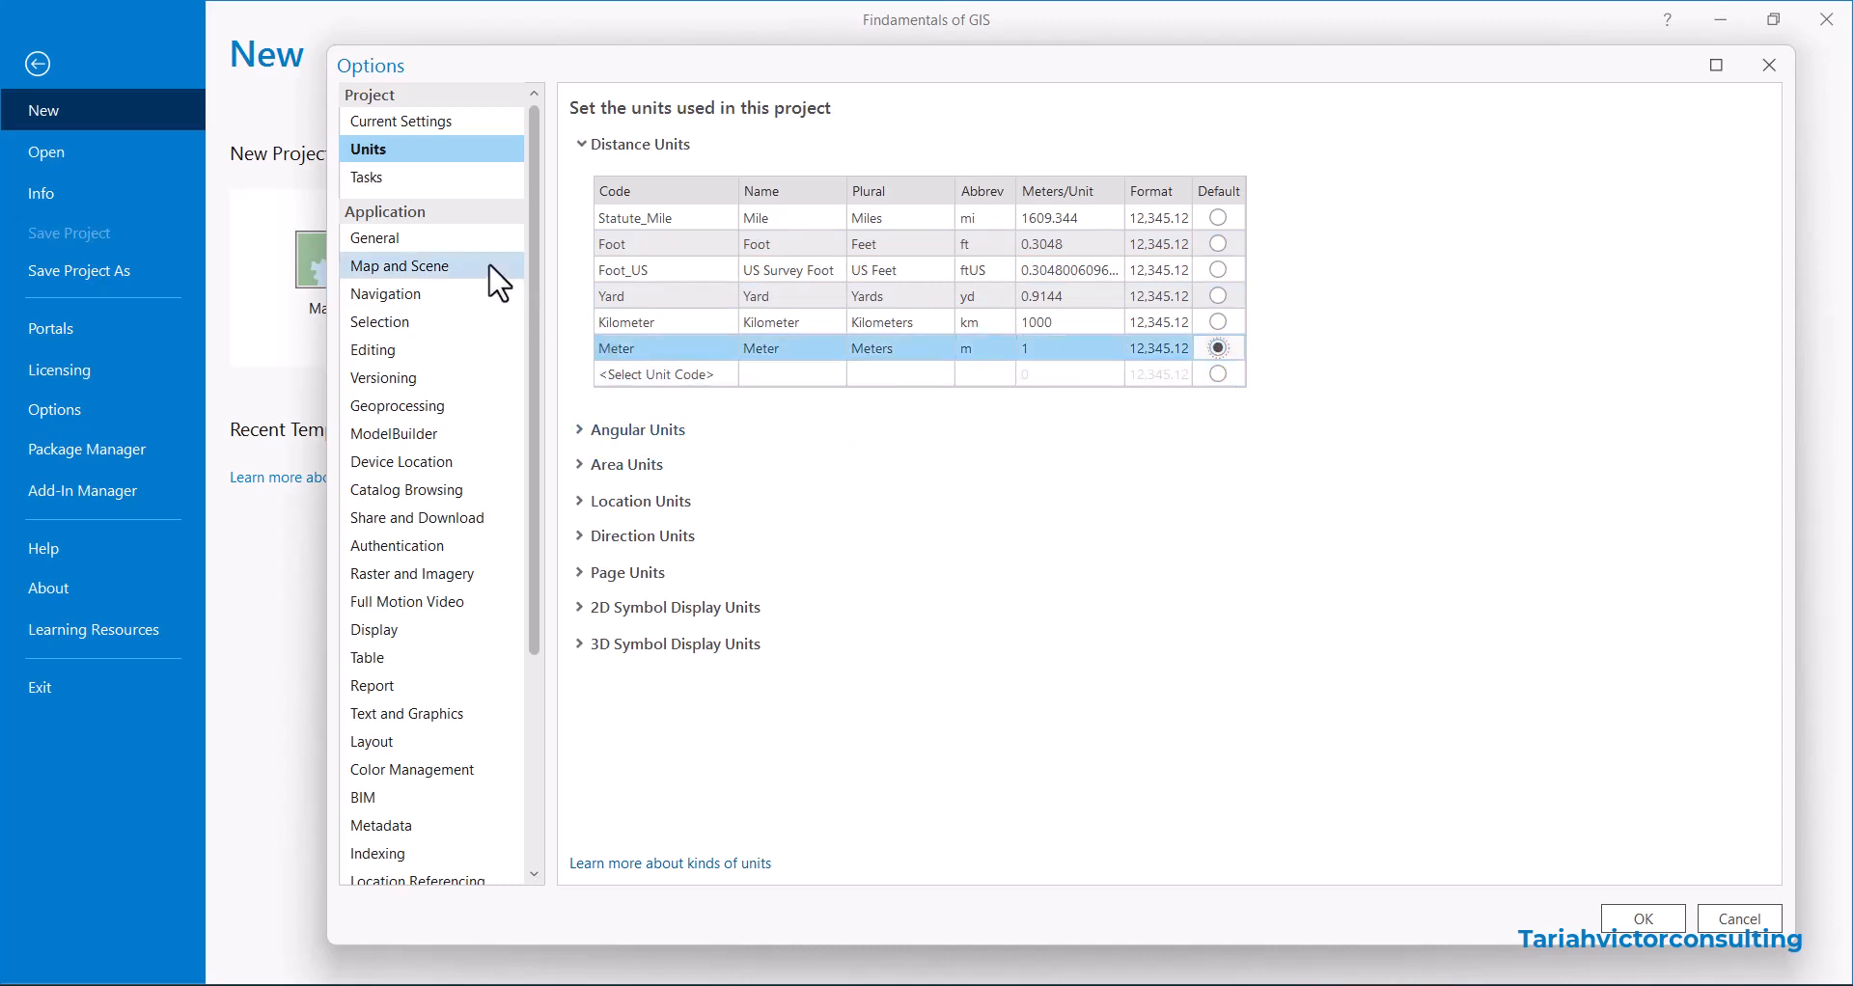
left_click(598, 155)
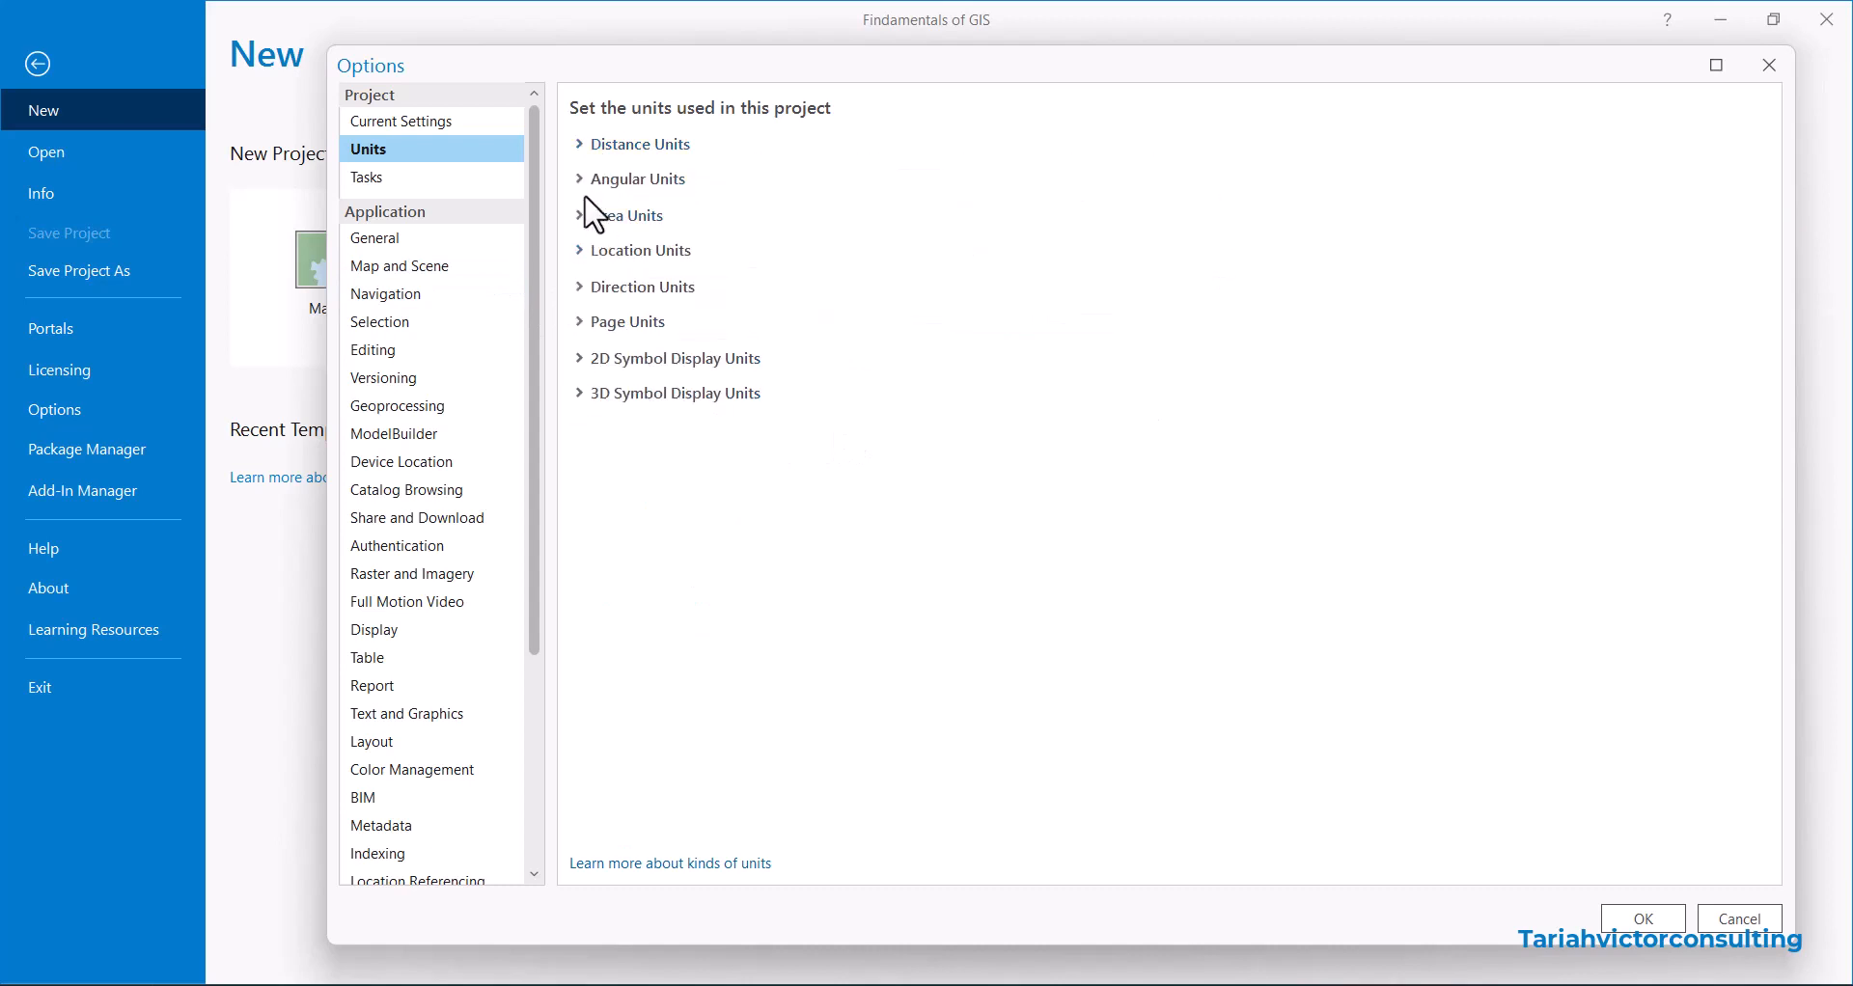
Set the project's default angular unit to Degrees Minutes Seconds and its default area unit to Square_Meter
left_click(579, 178)
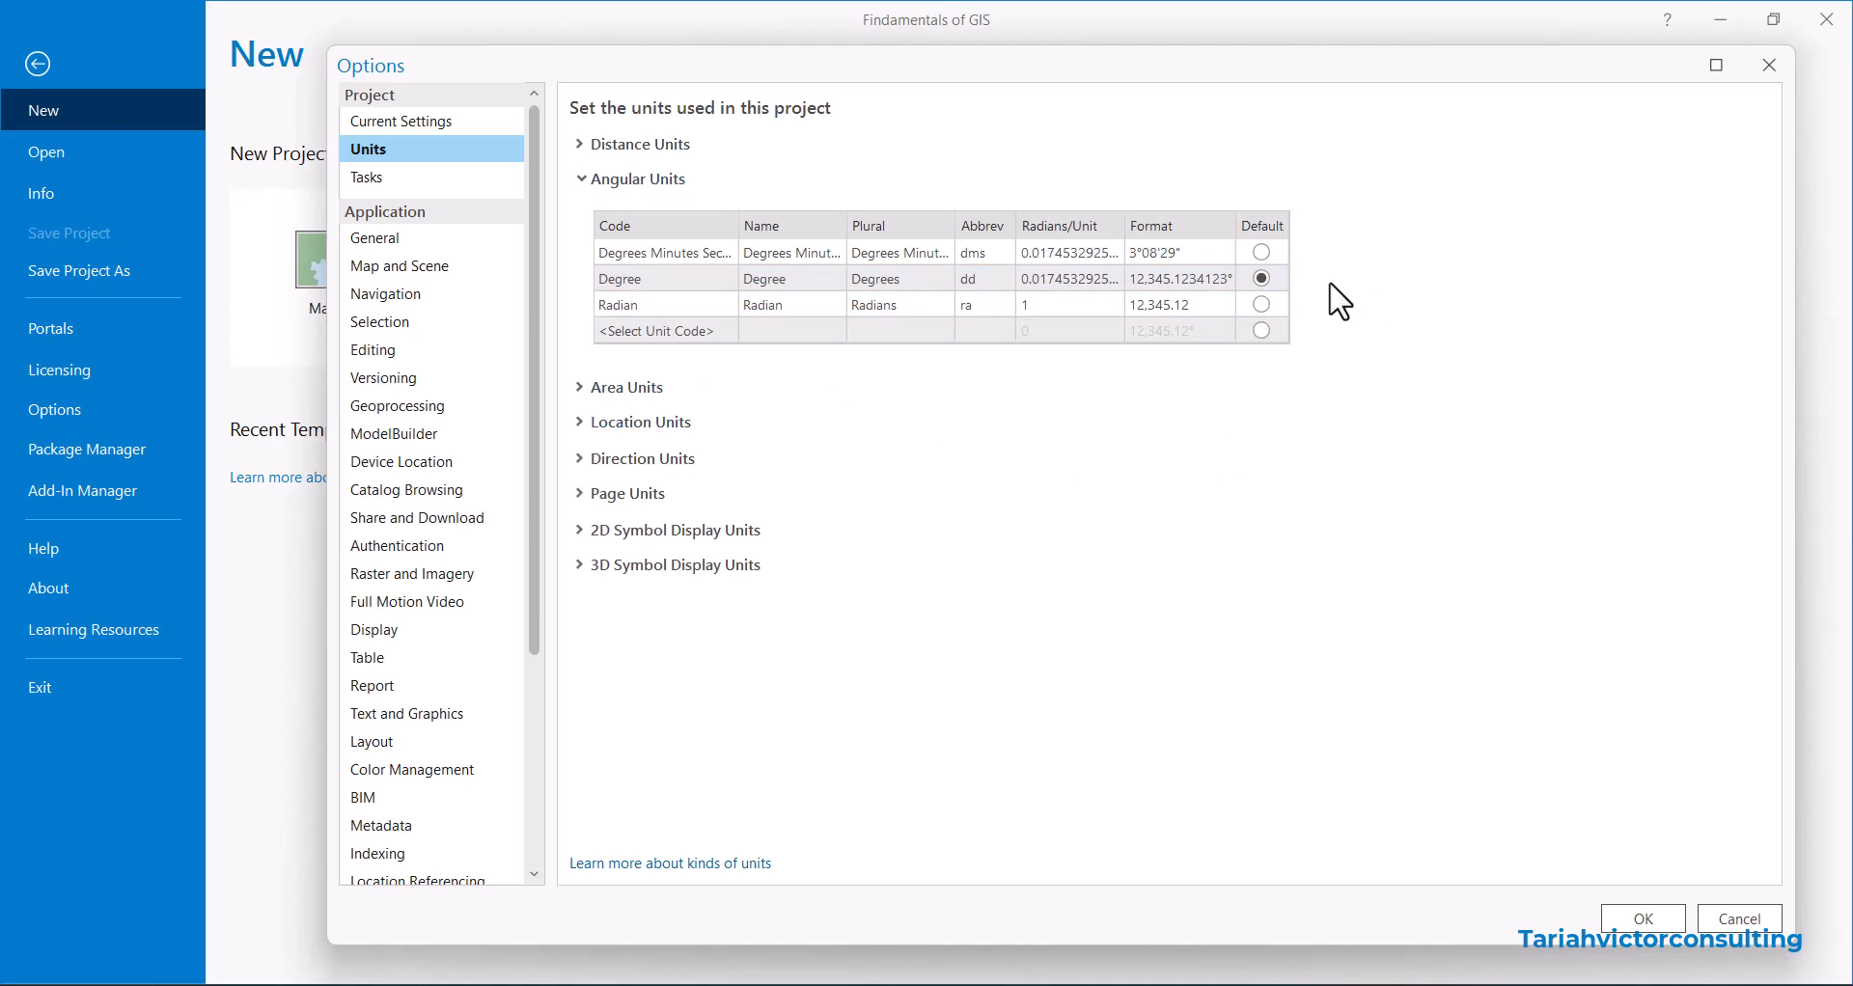
left_click(1262, 252)
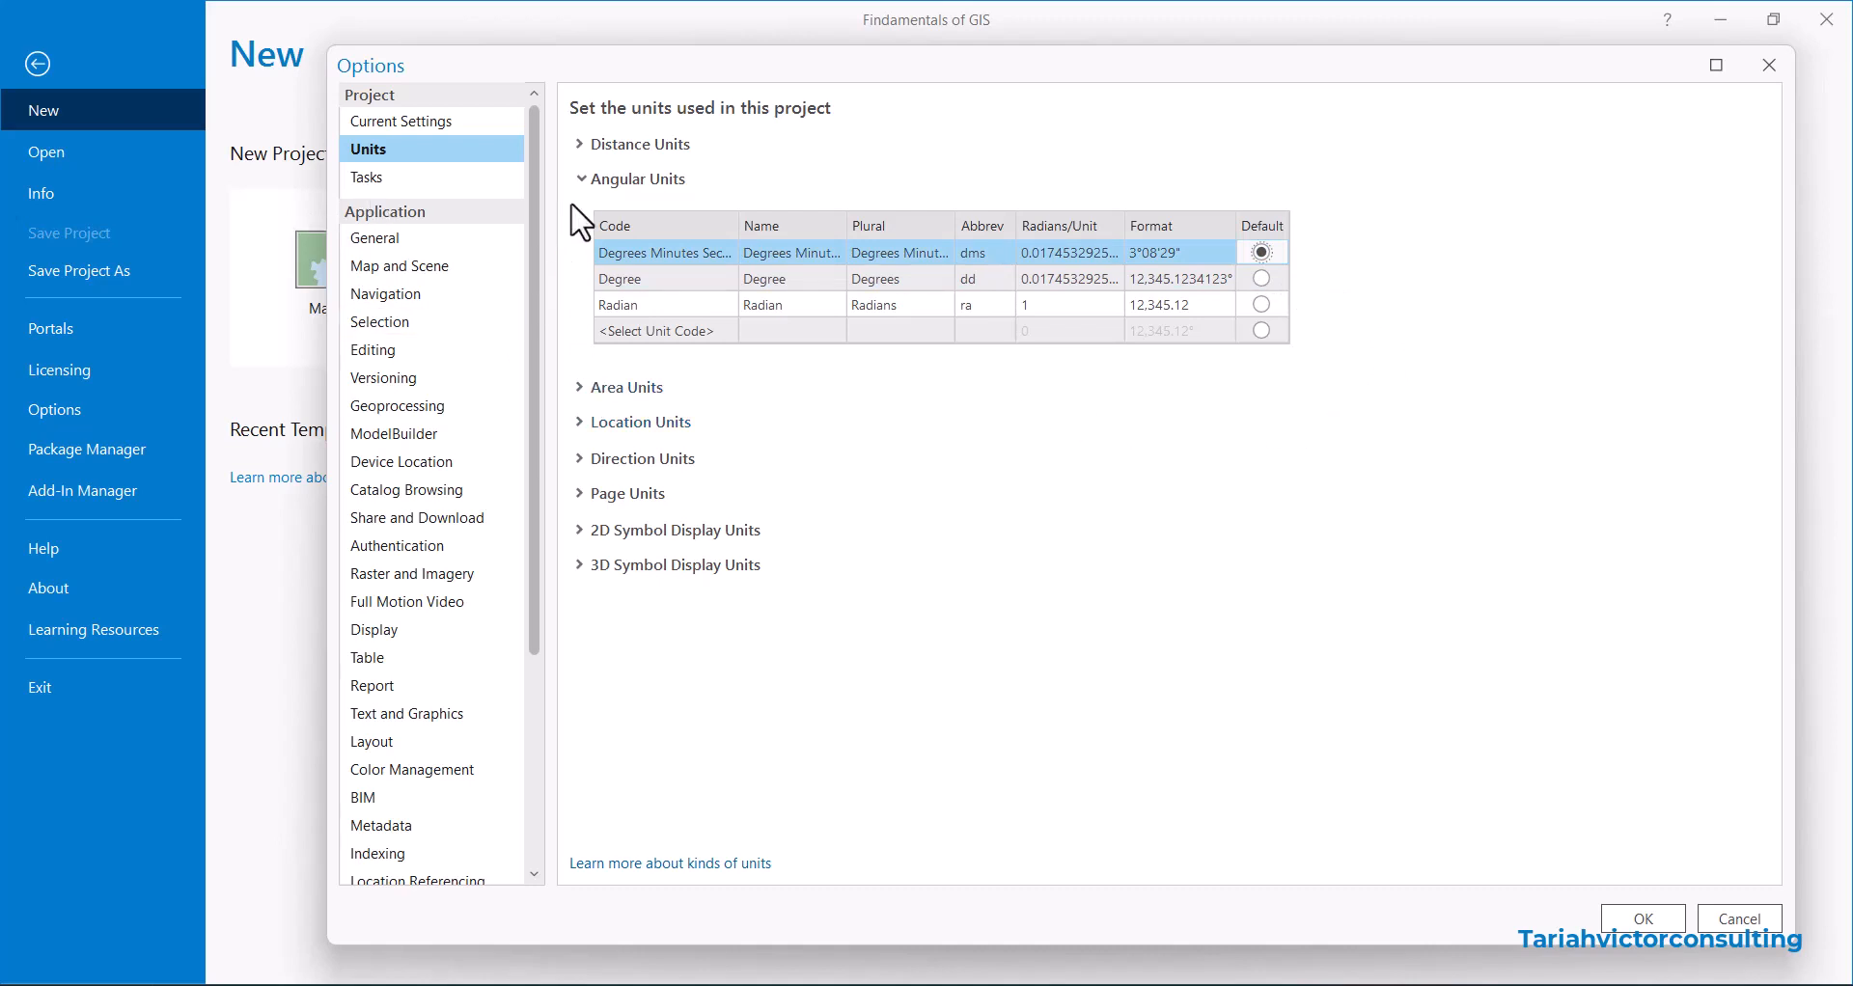
left_click(580, 179)
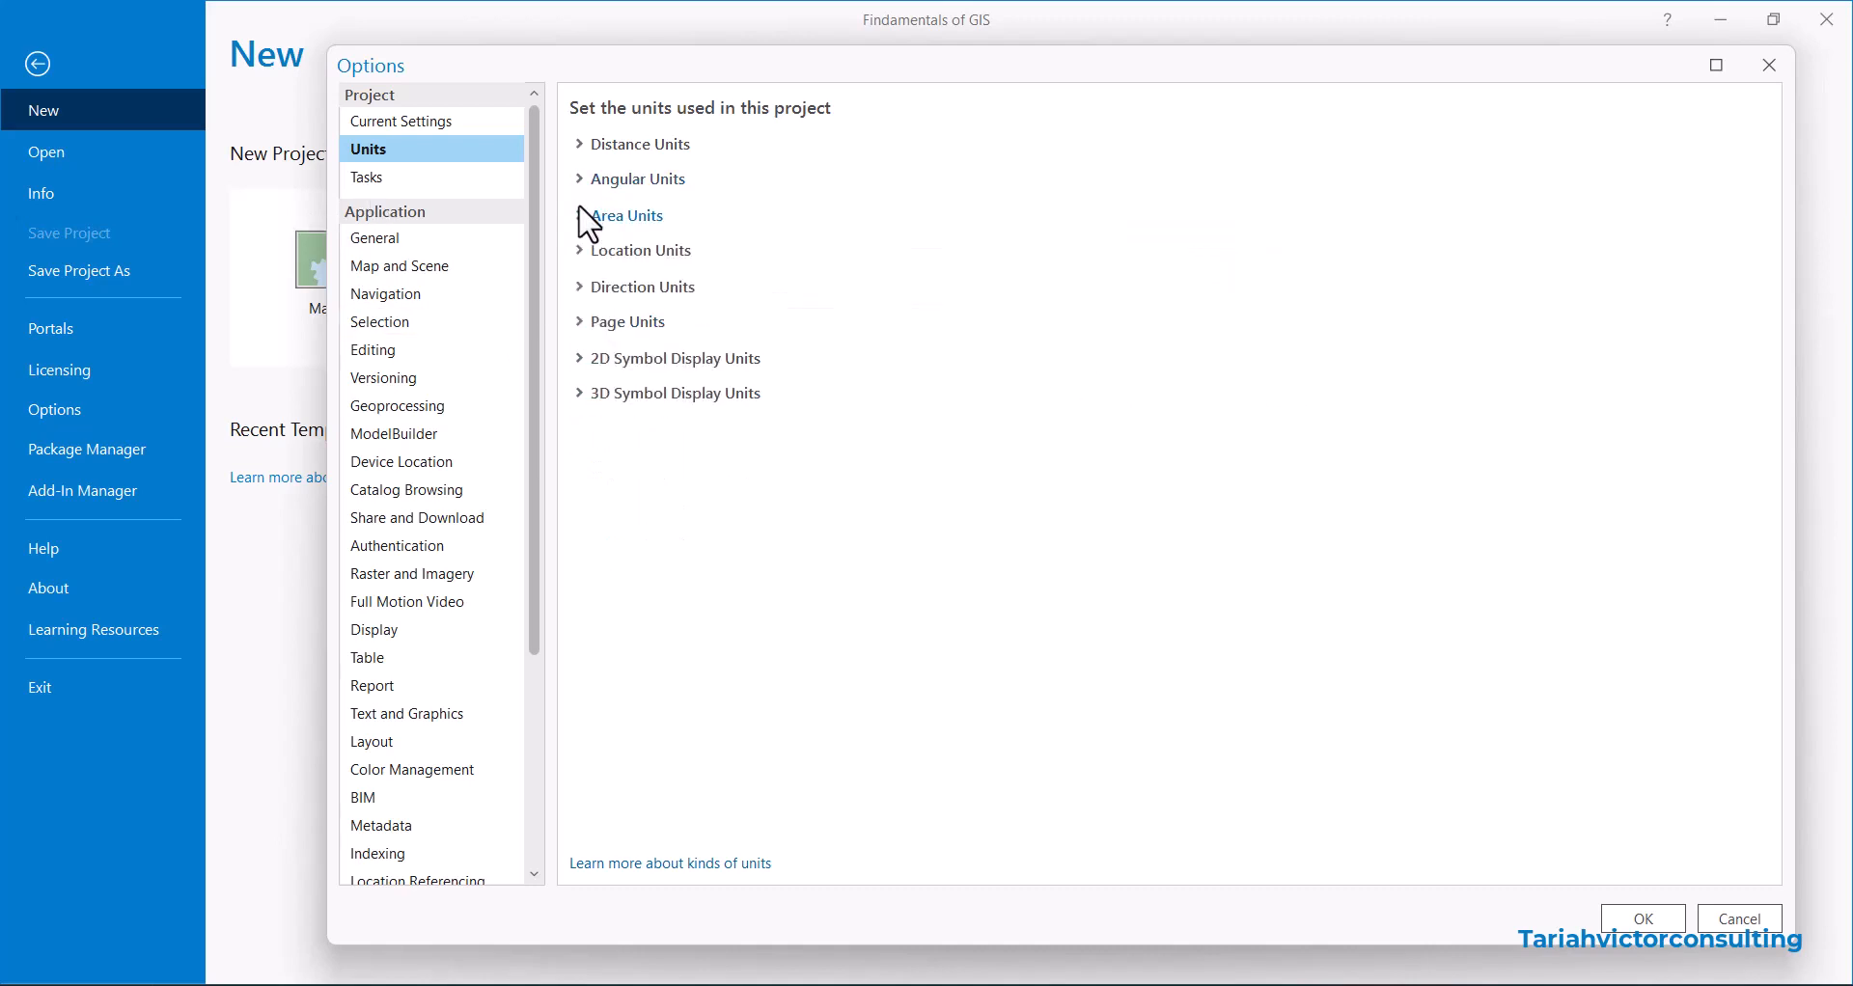
left_click(581, 213)
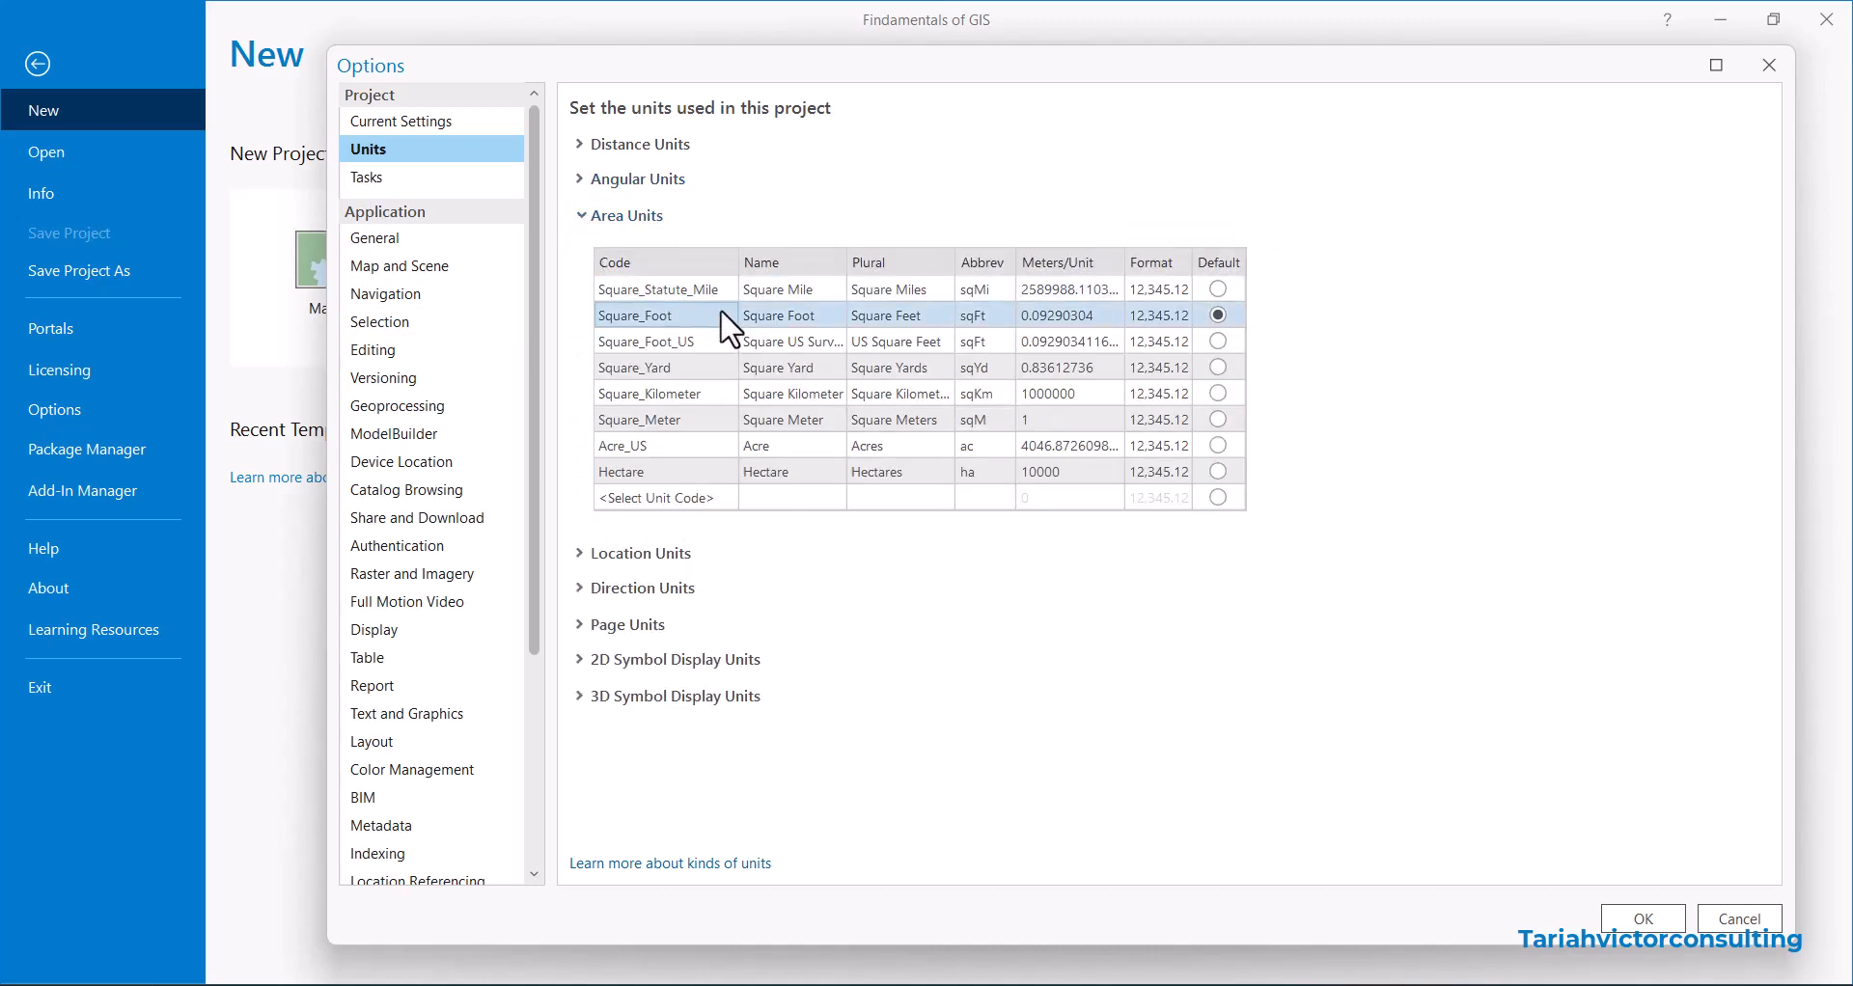
left_click(1218, 420)
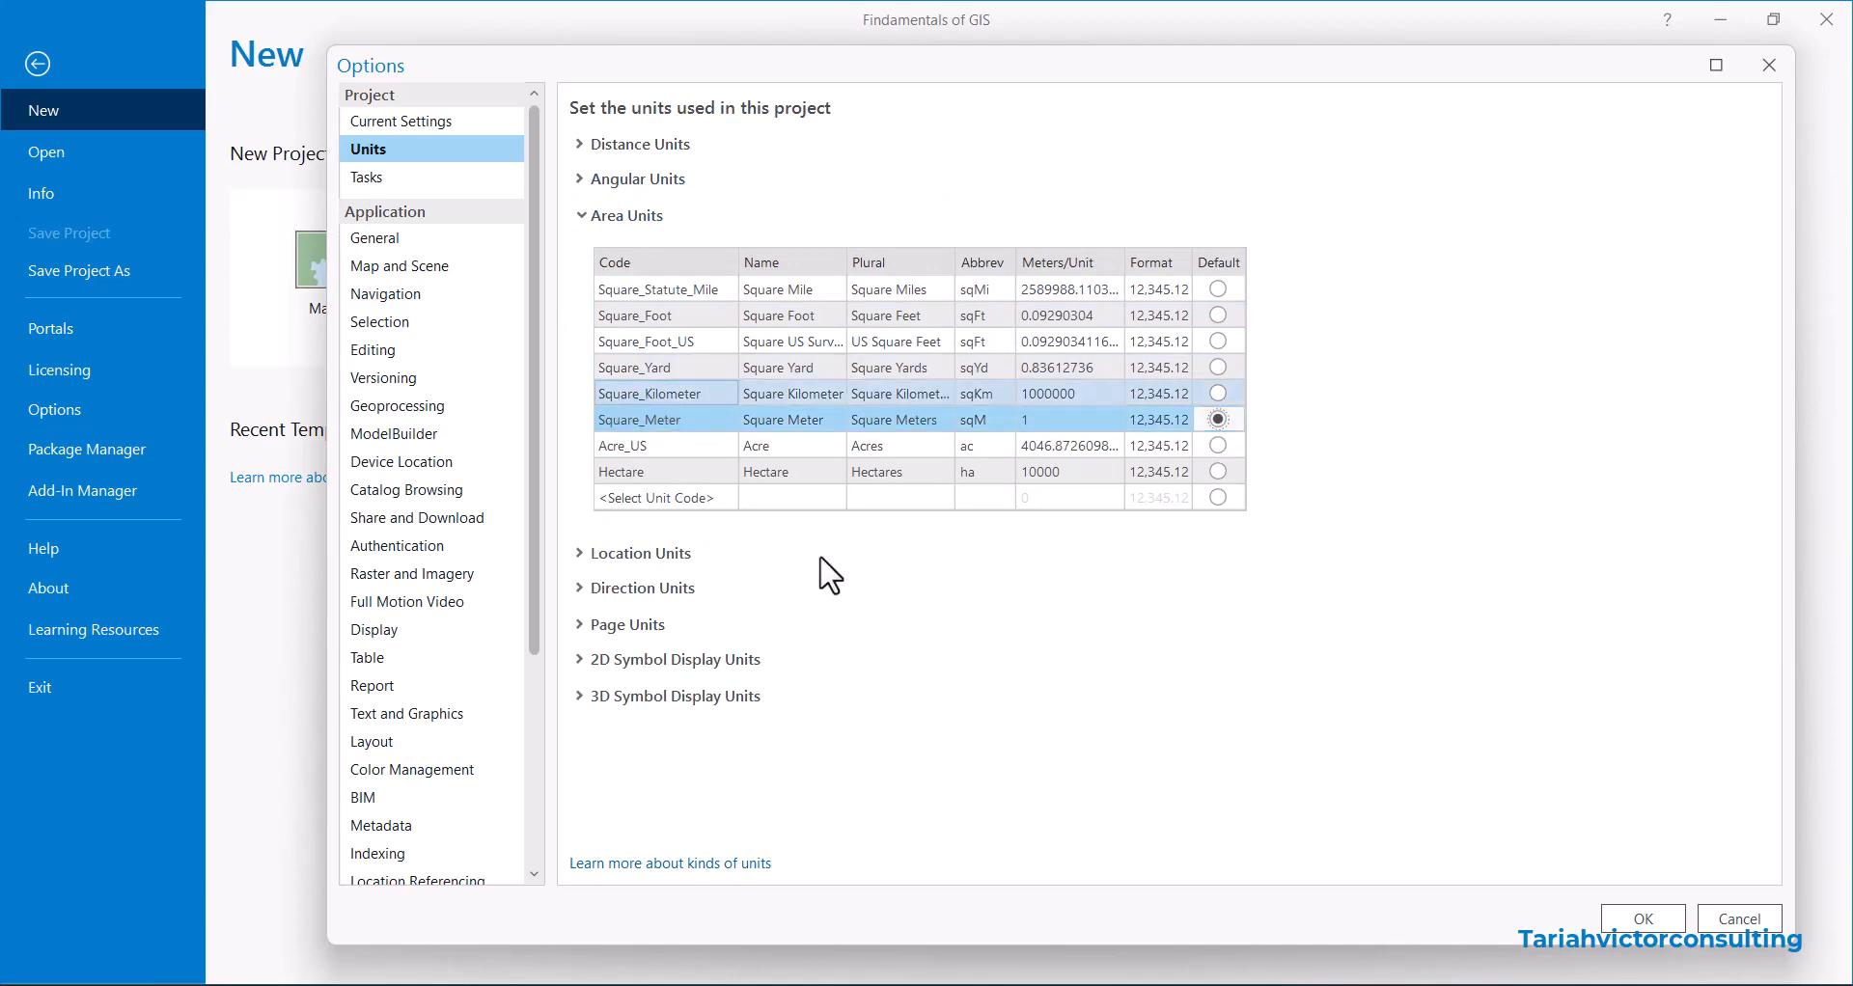
left_click(580, 218)
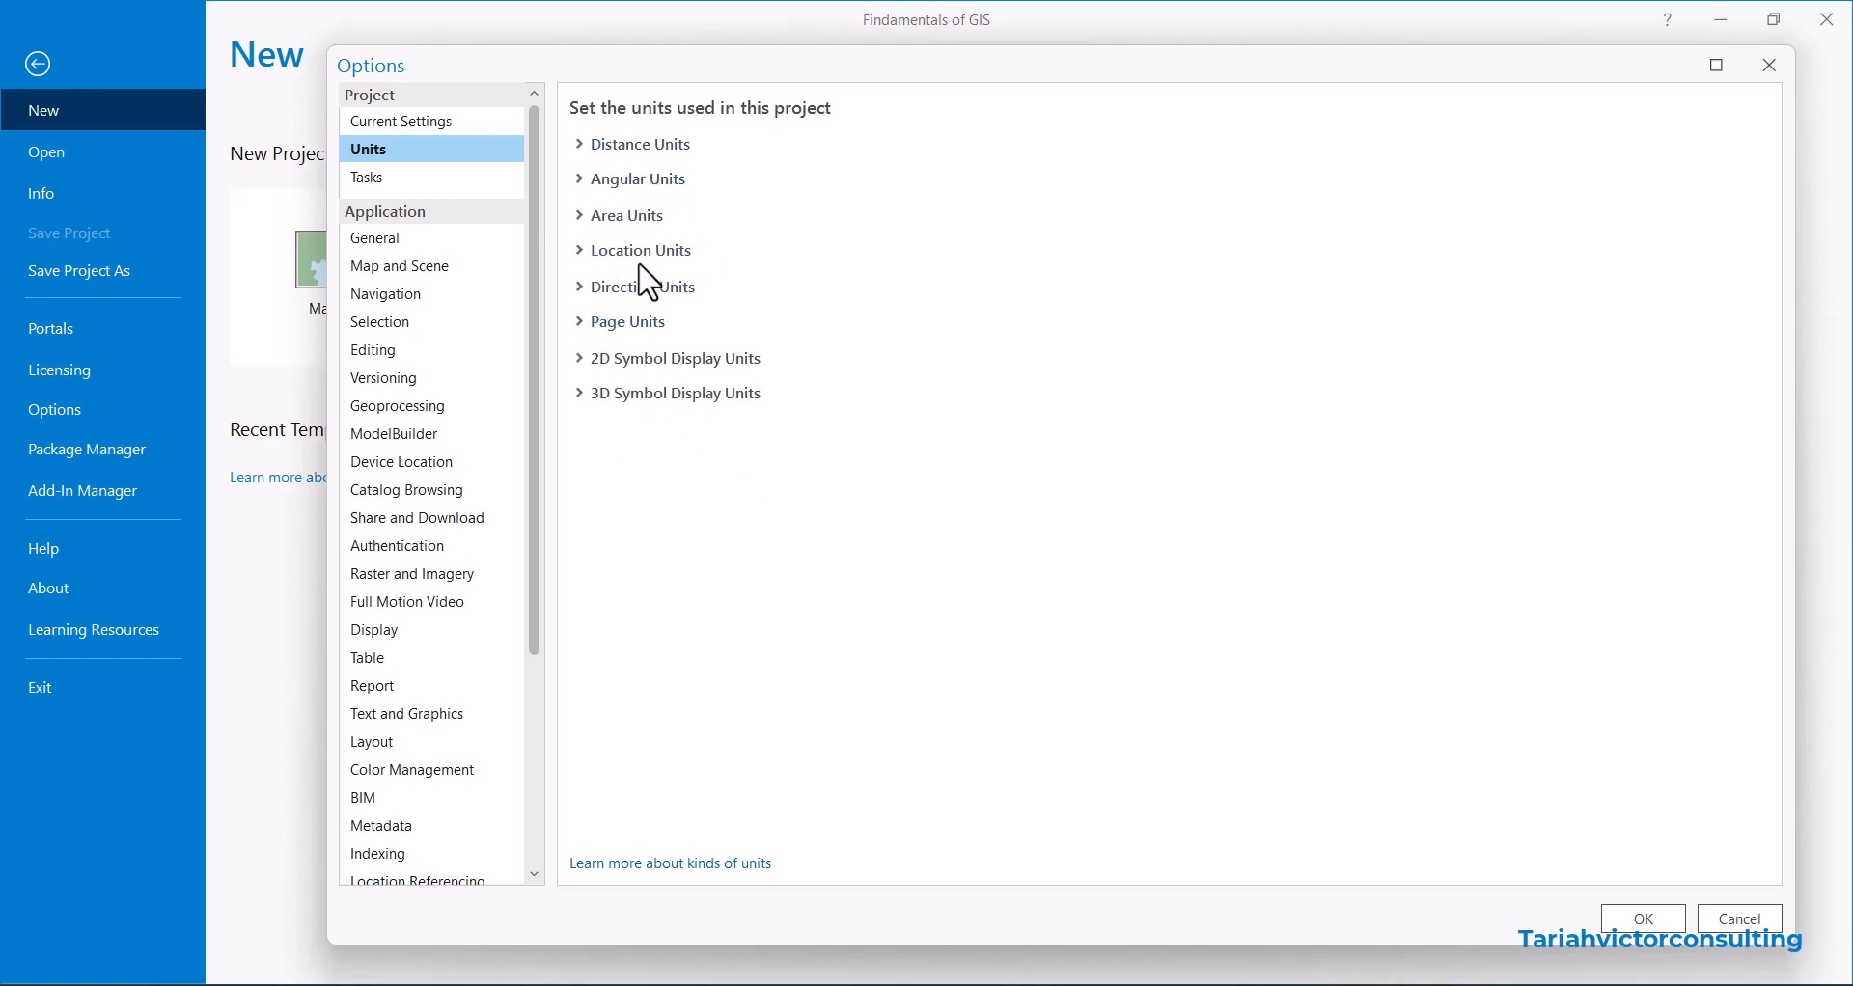
Examine the Tasks options, the General settings for startup, project creation, theme, user experience program and recovery, and the Map and Scene options
left_click(377, 178)
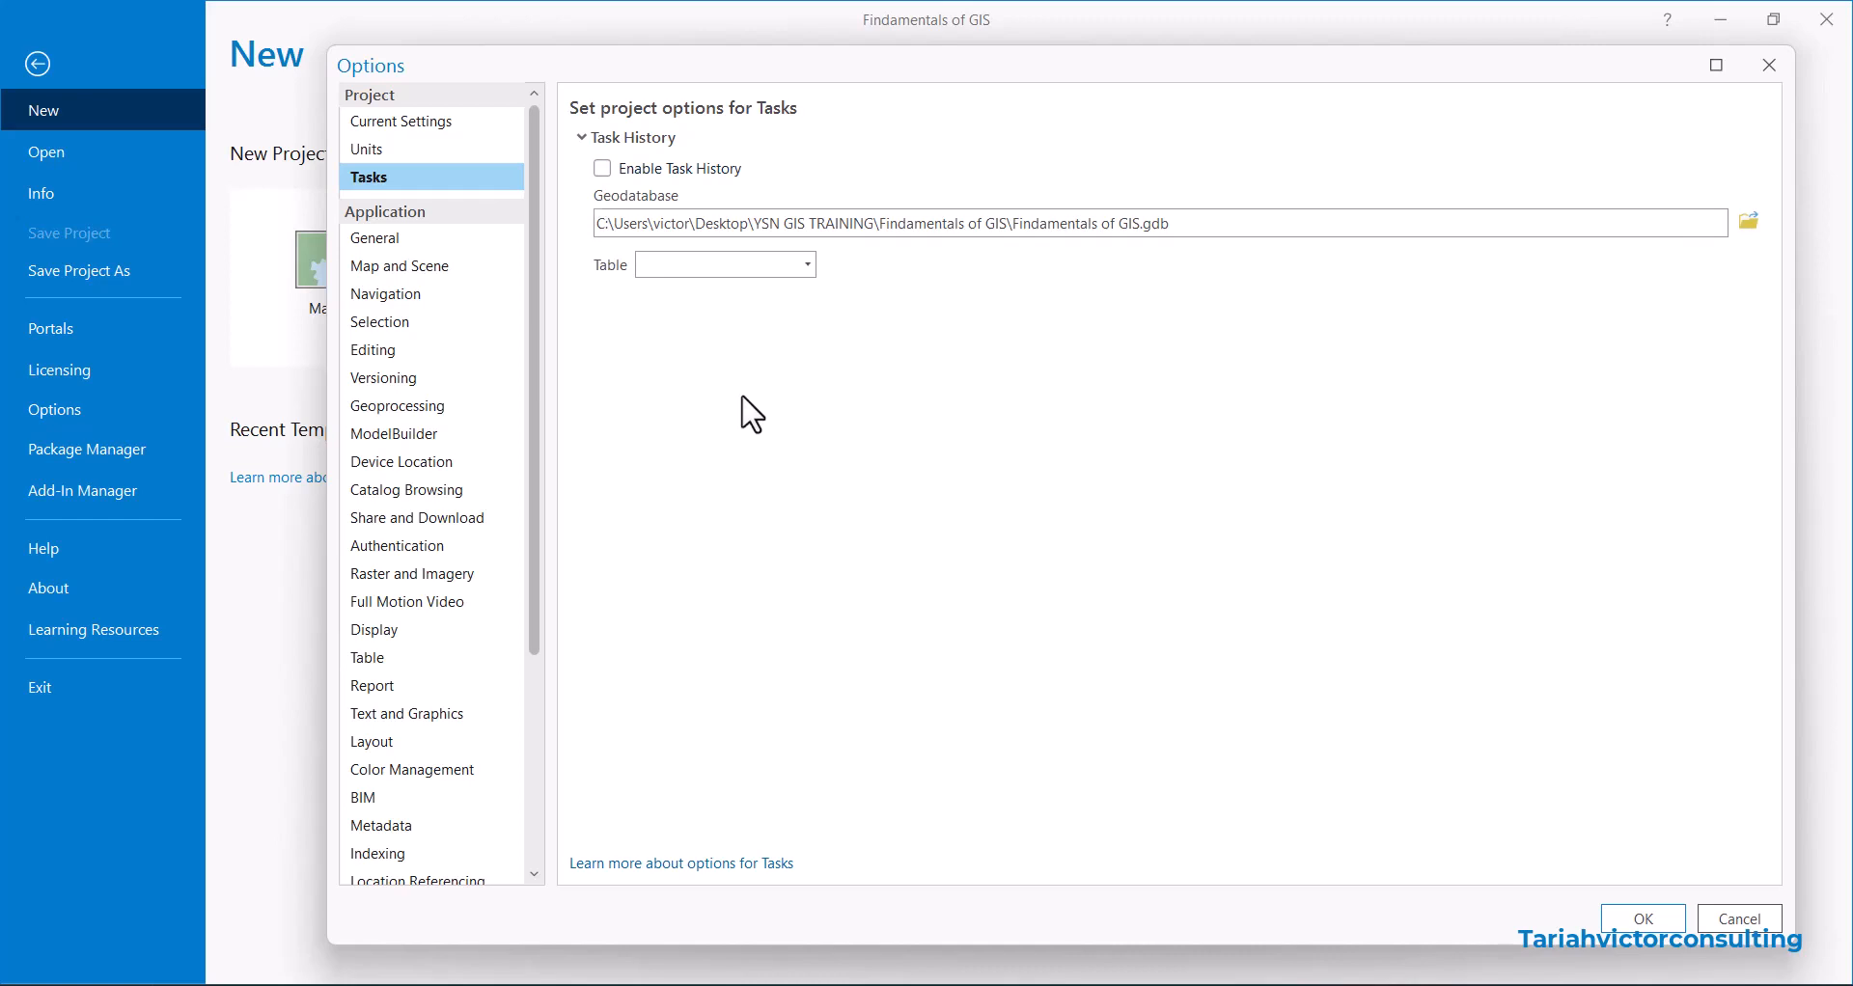
left_click(387, 253)
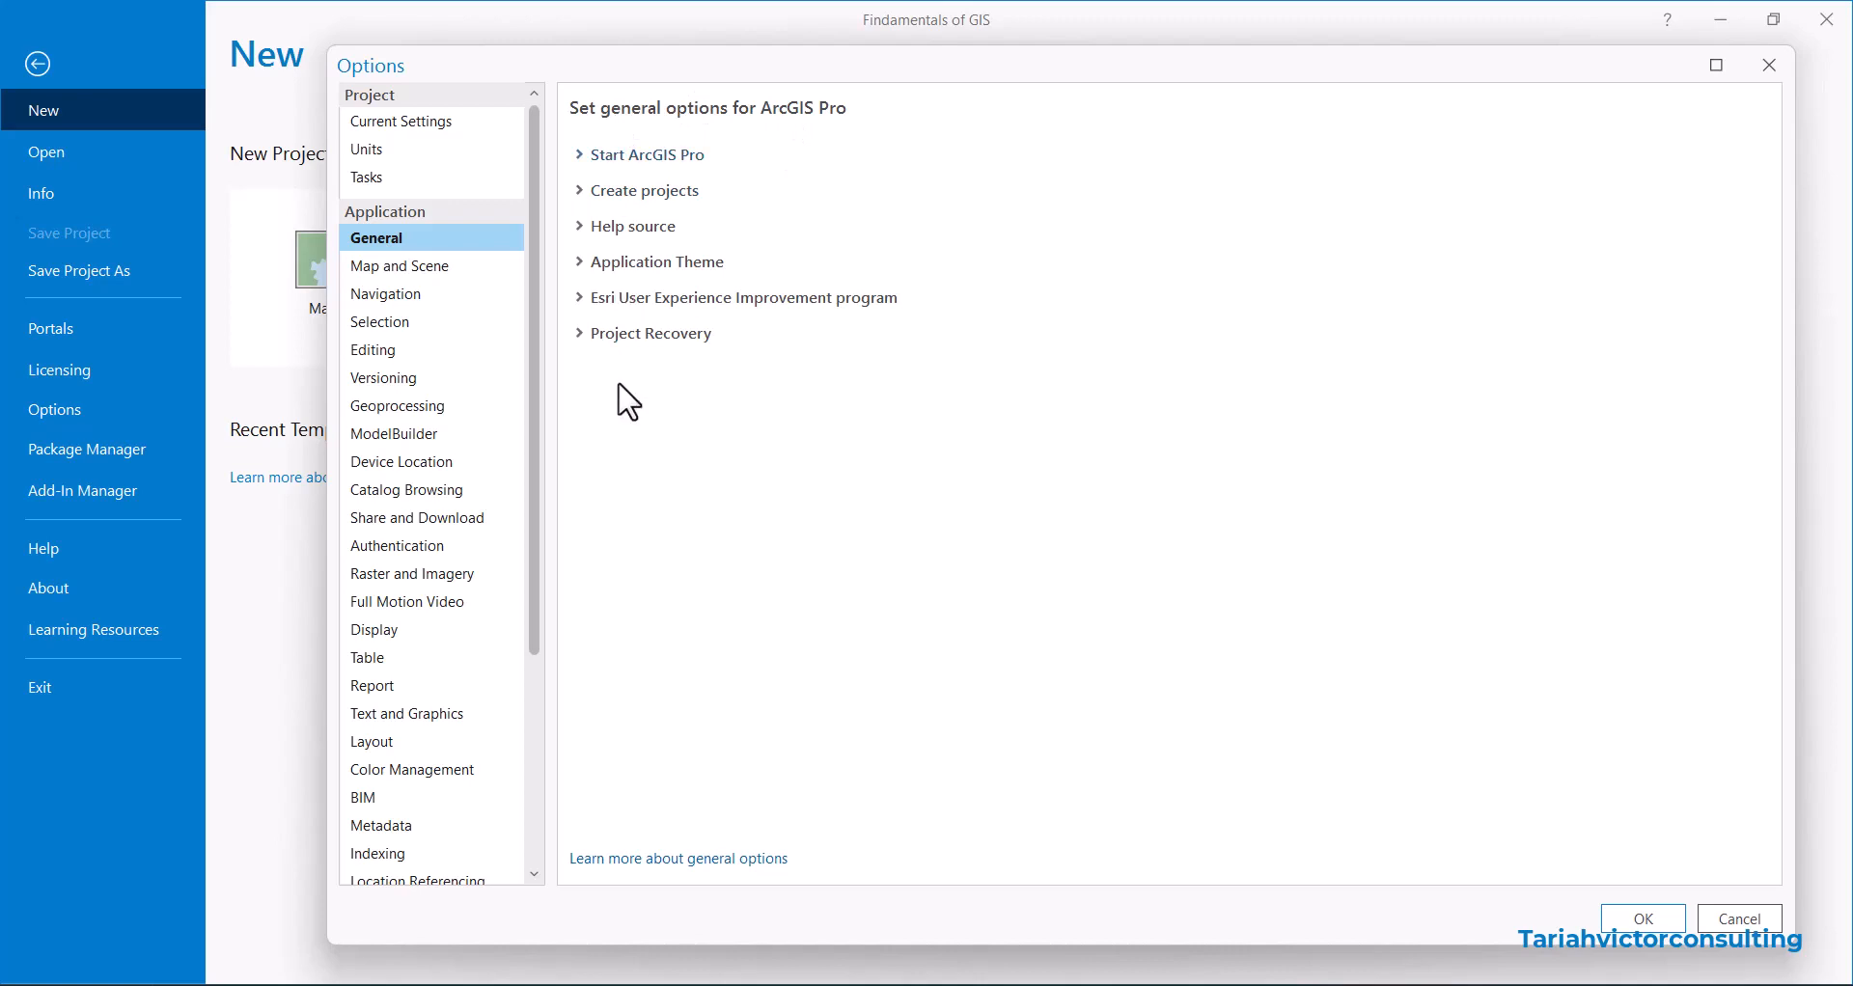
left_click(581, 157)
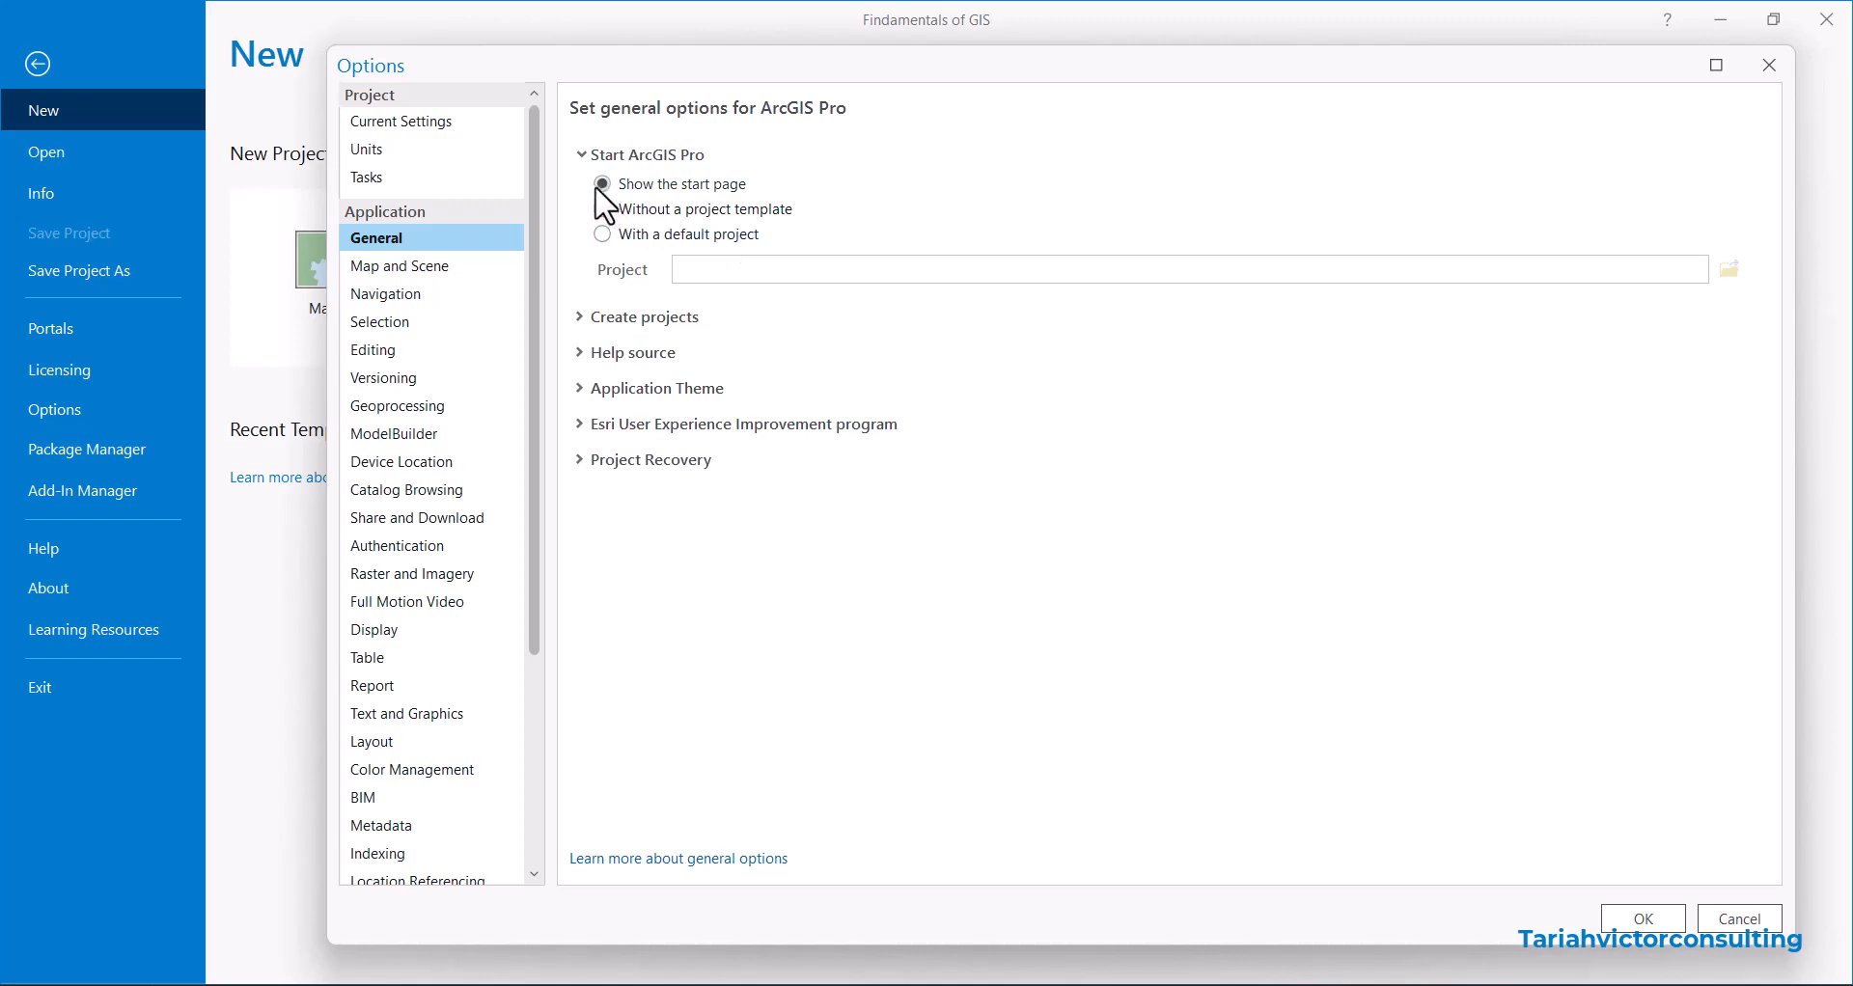
left_click(583, 157)
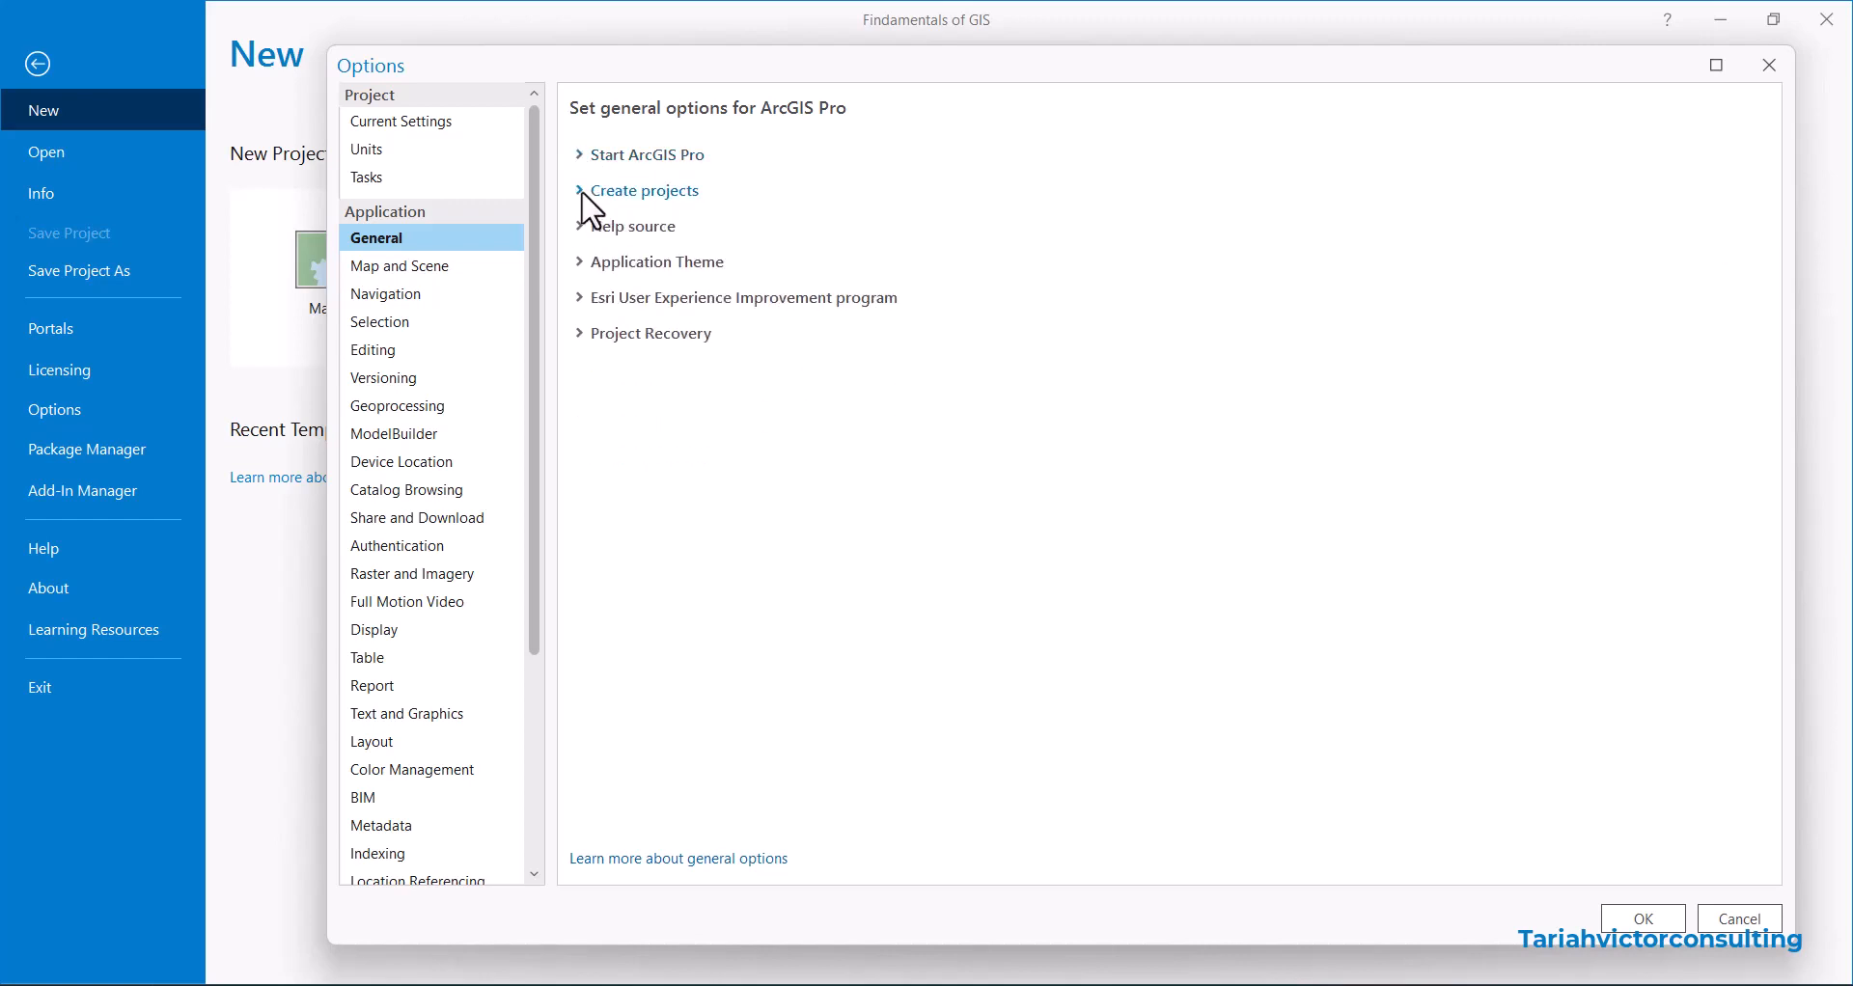
left_click(591, 202)
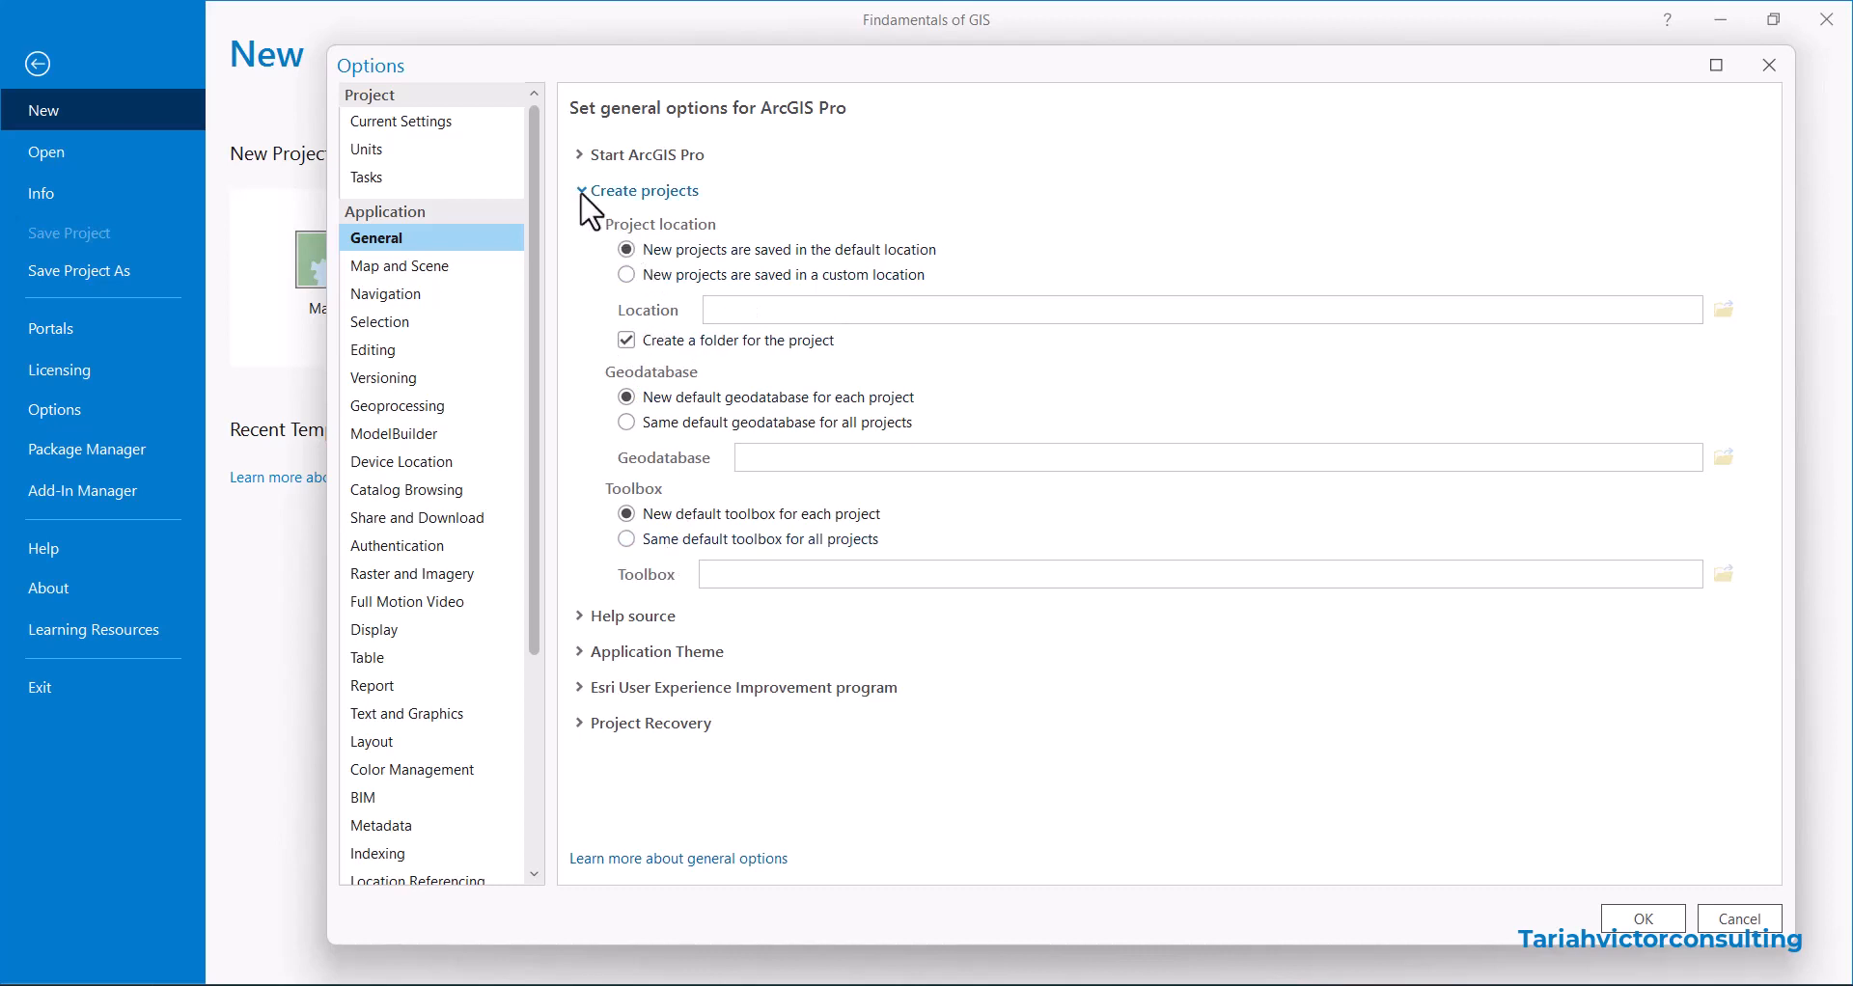
left_click(618, 191)
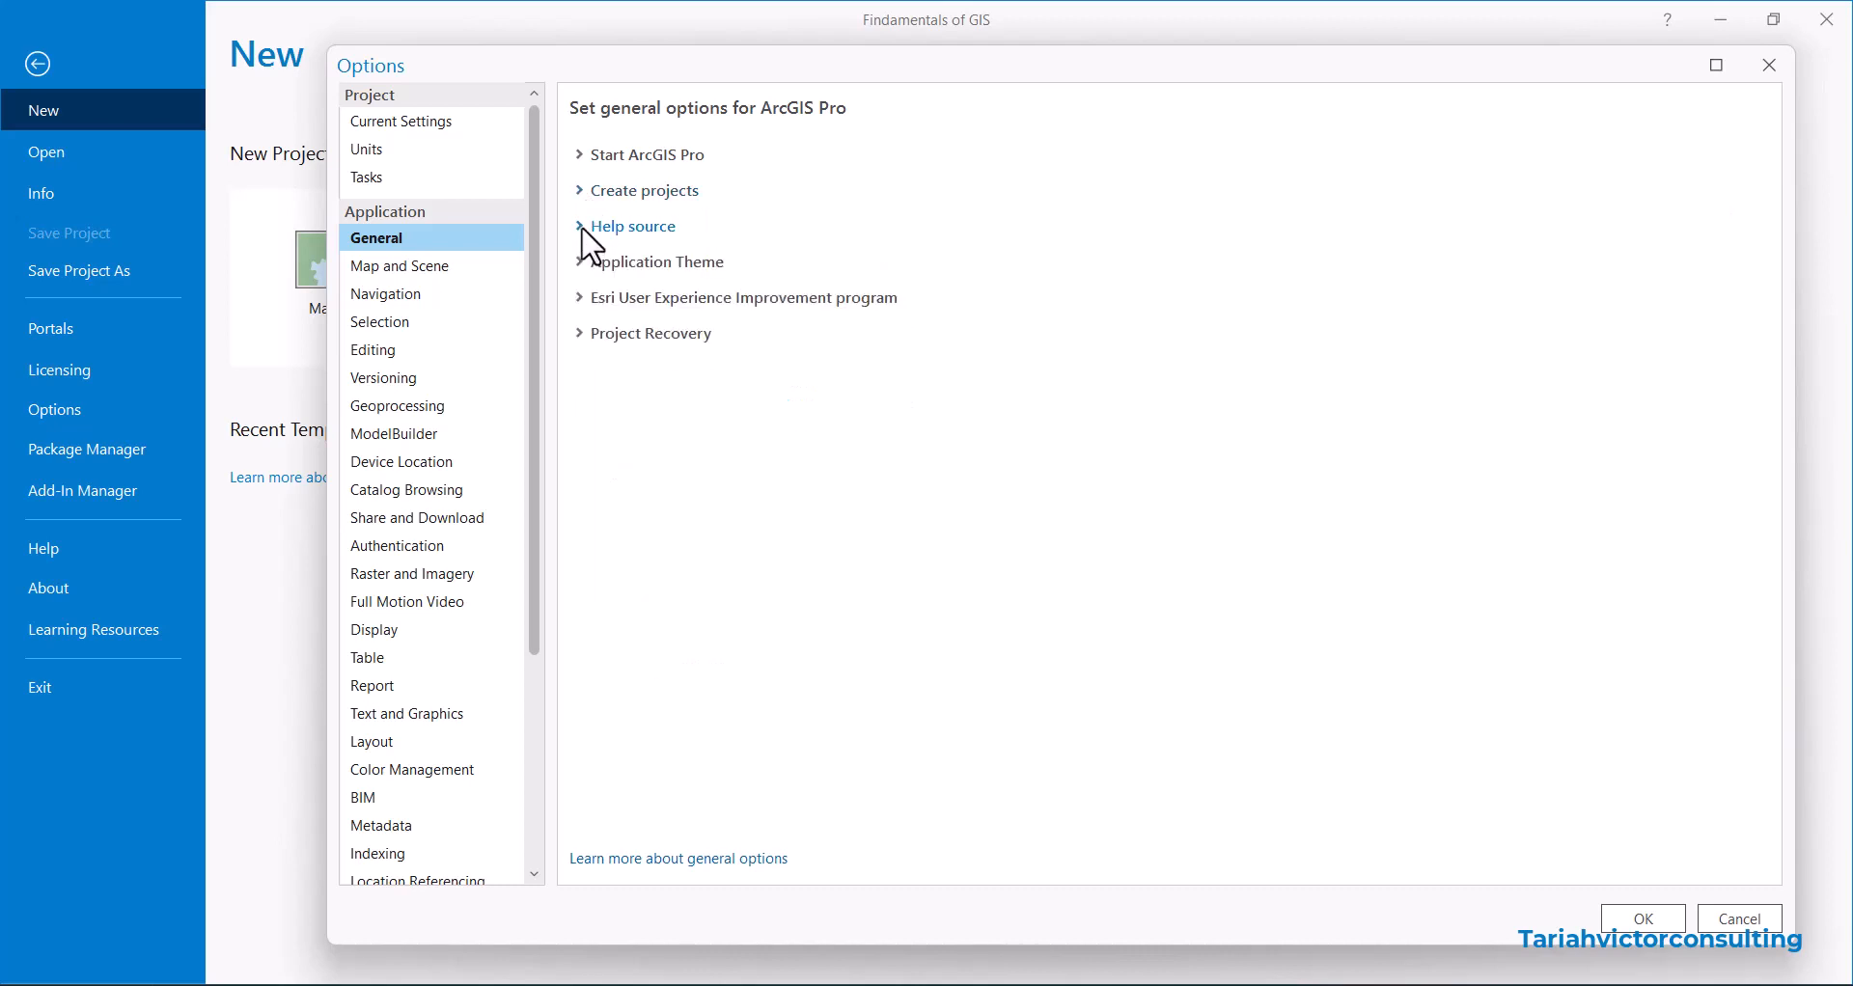
left_click(579, 261)
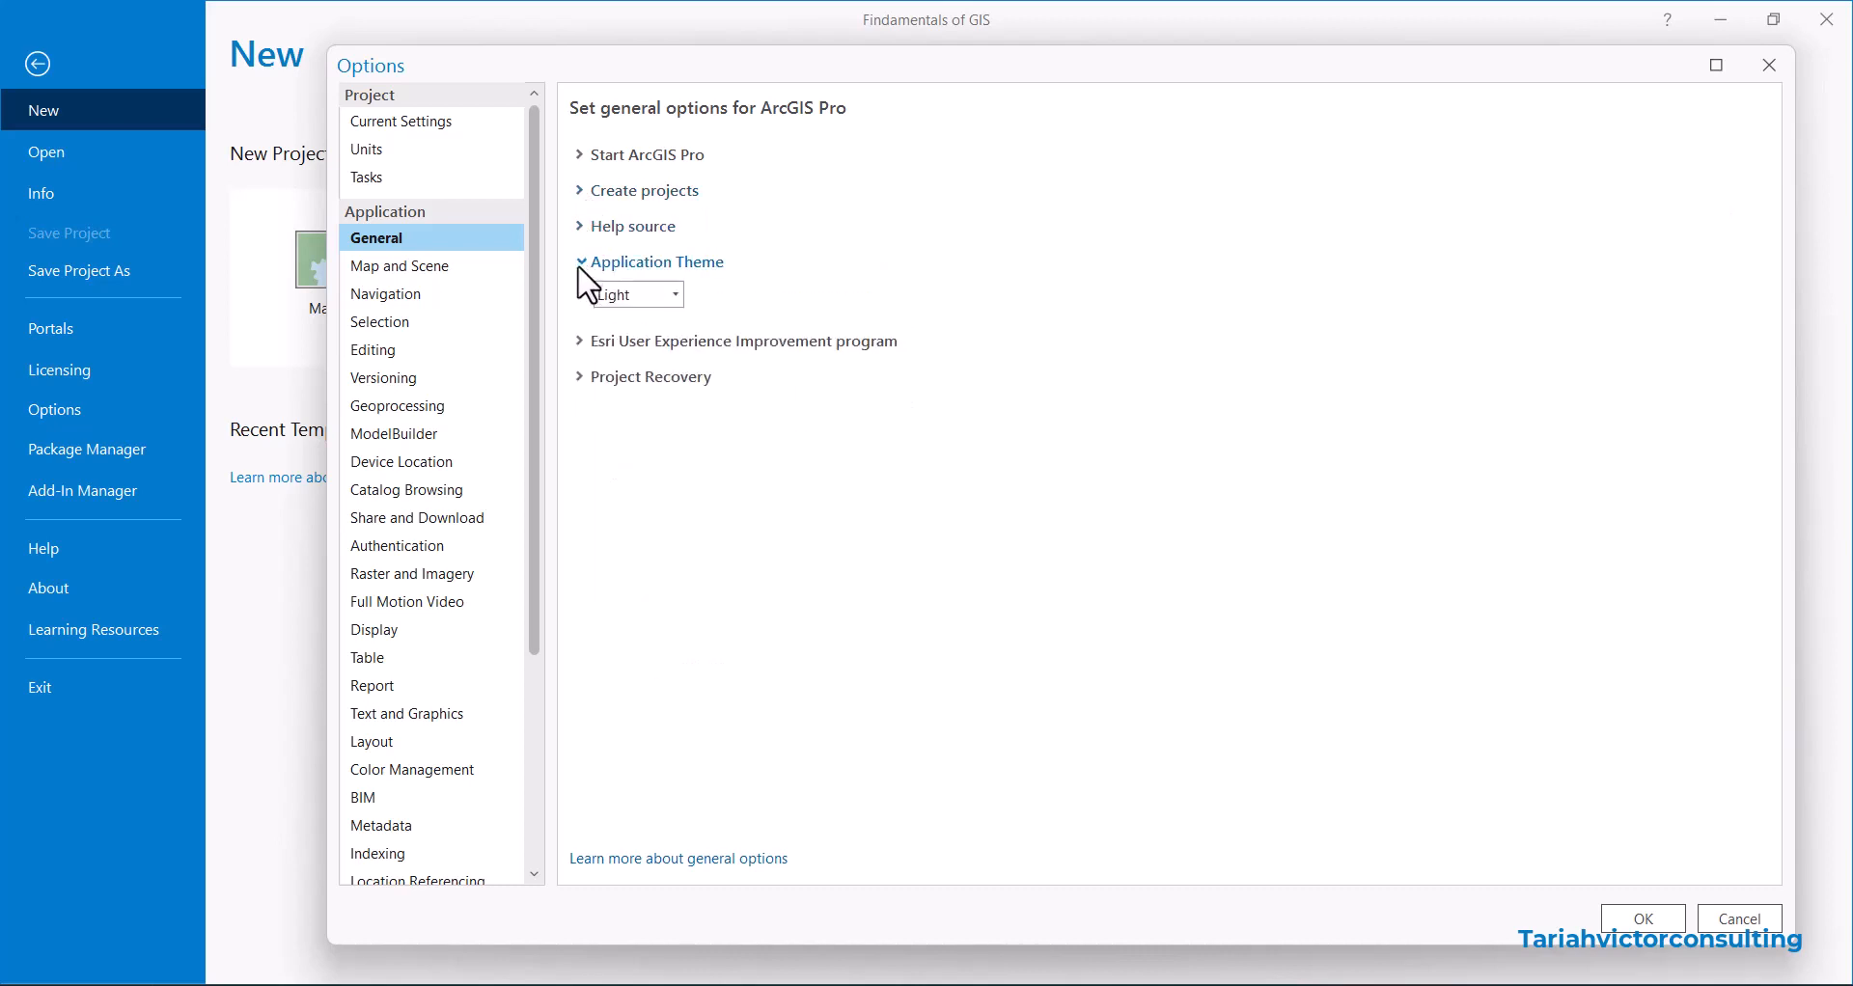
left_click(678, 295)
left_click(582, 260)
left_click(584, 343)
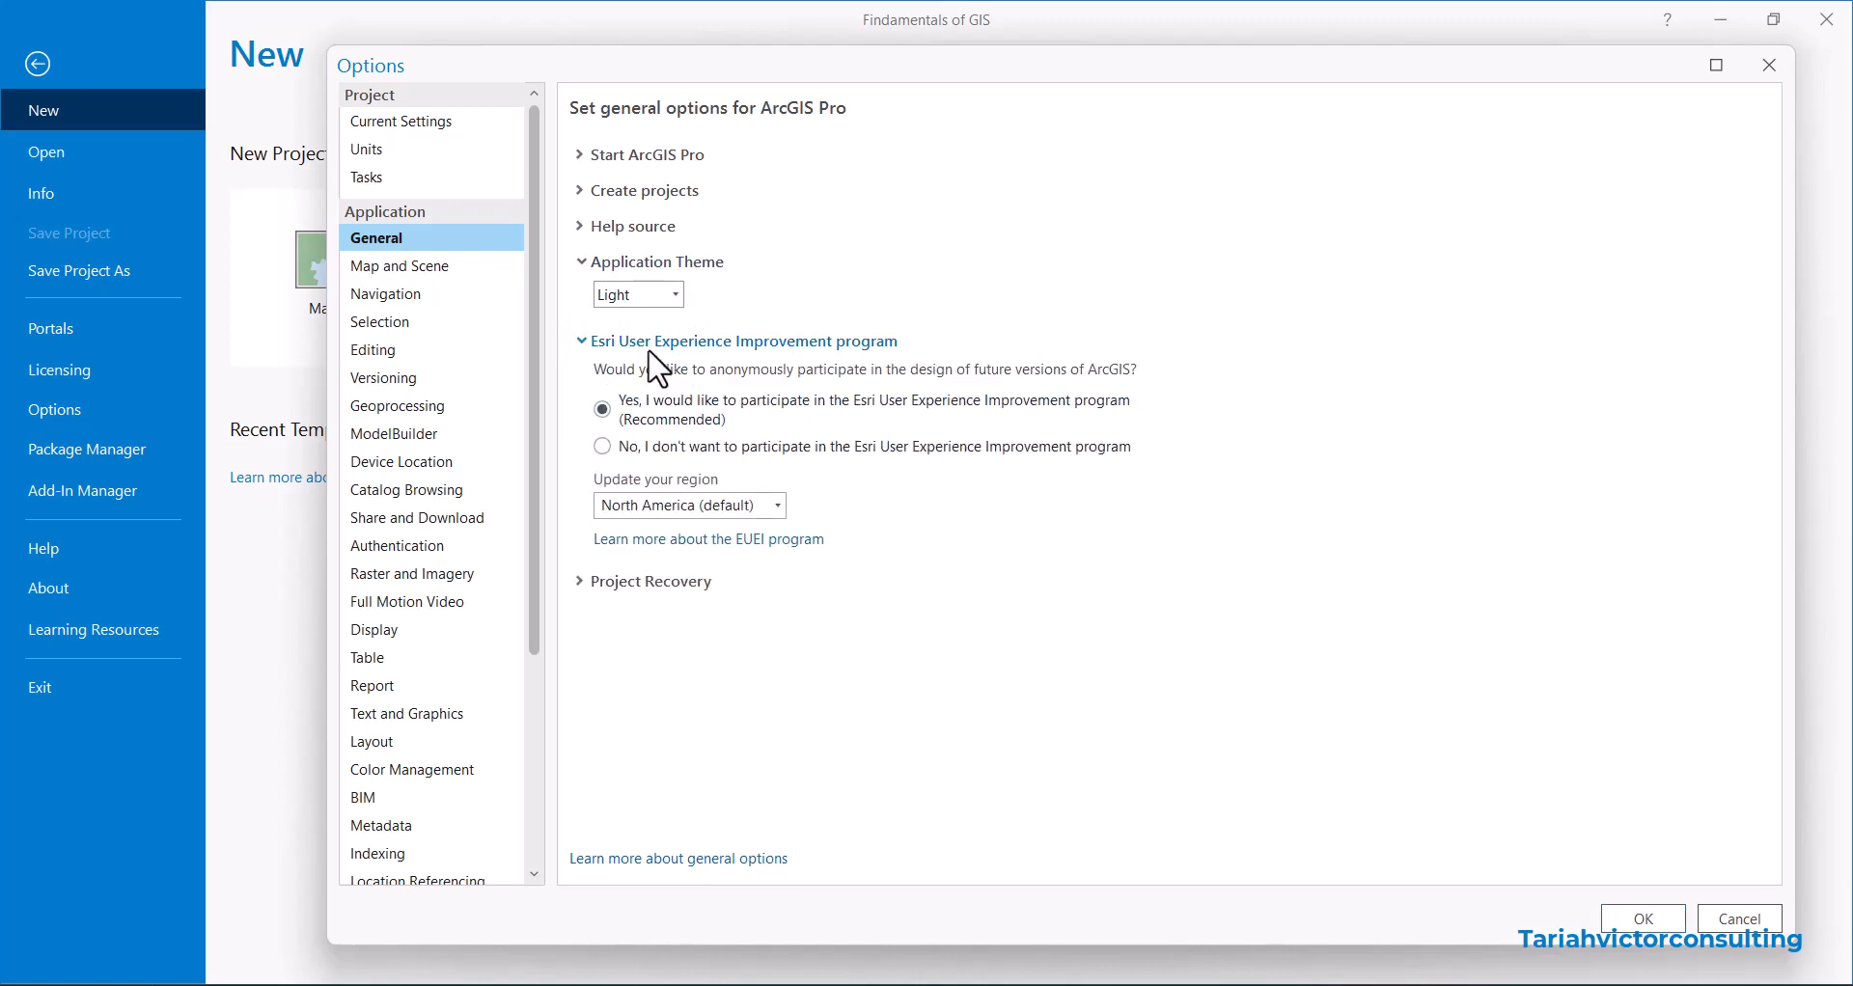
left_click(581, 343)
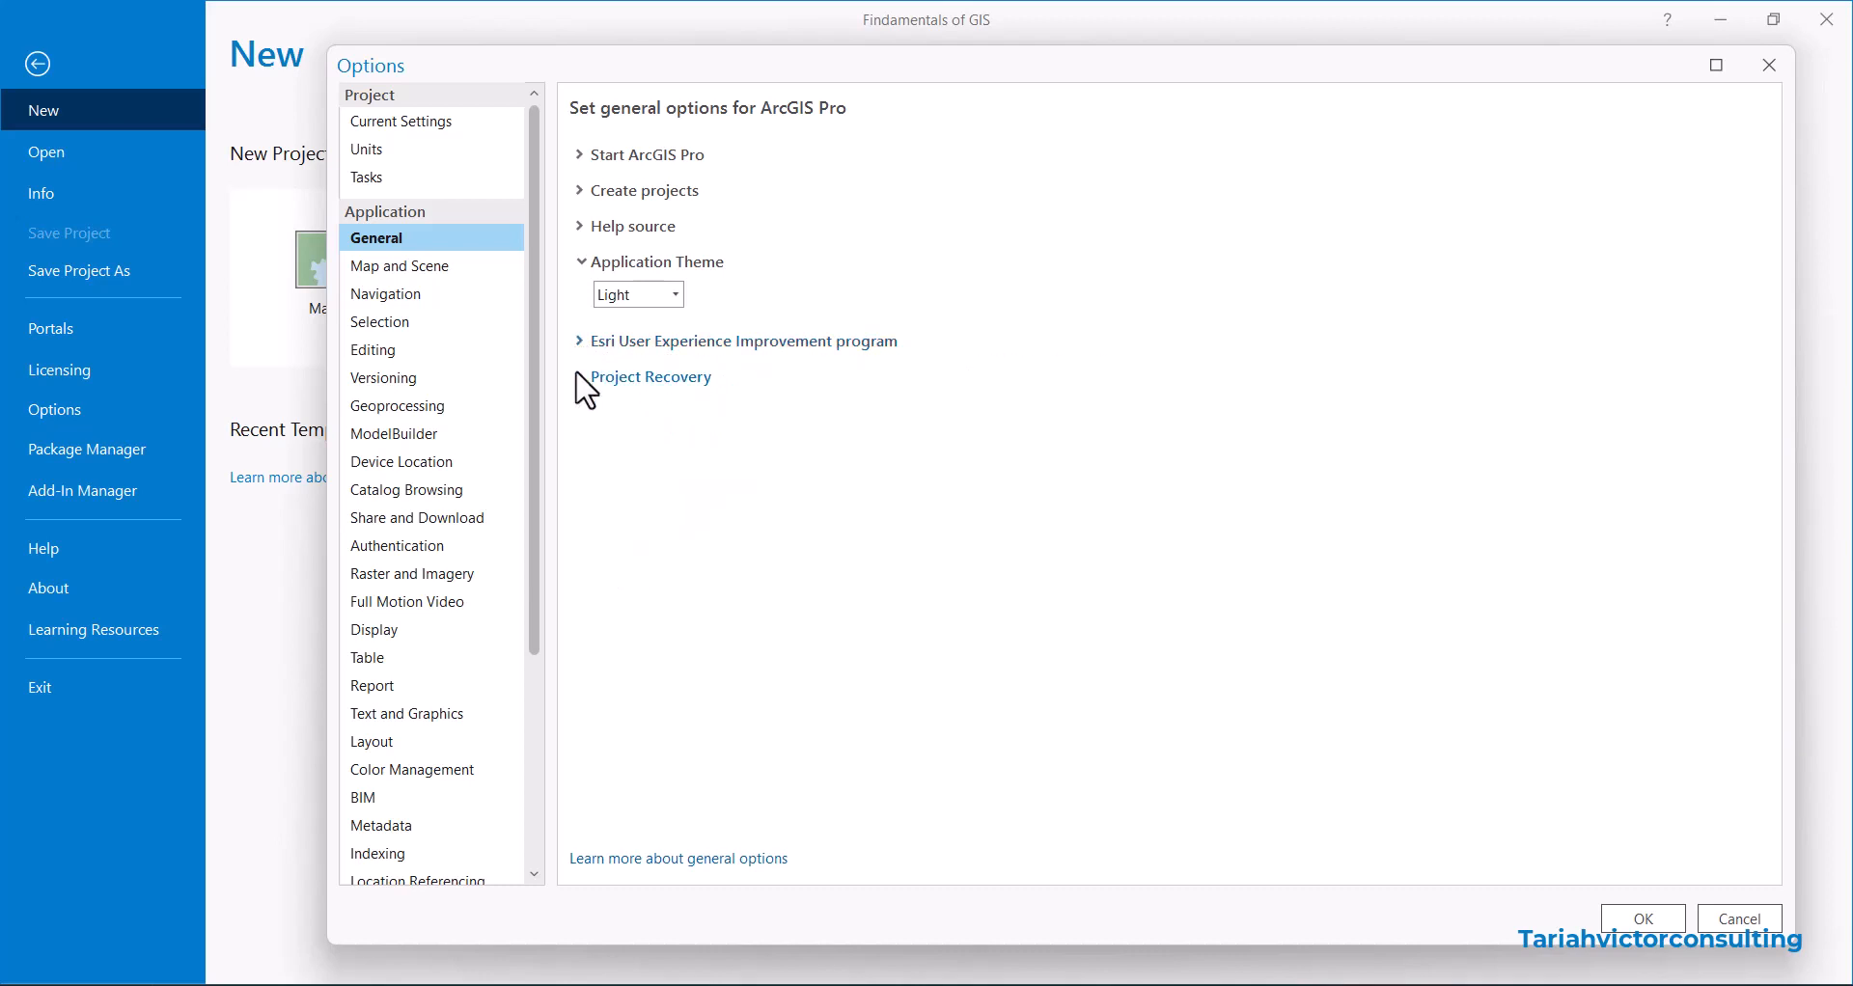
left_click(579, 378)
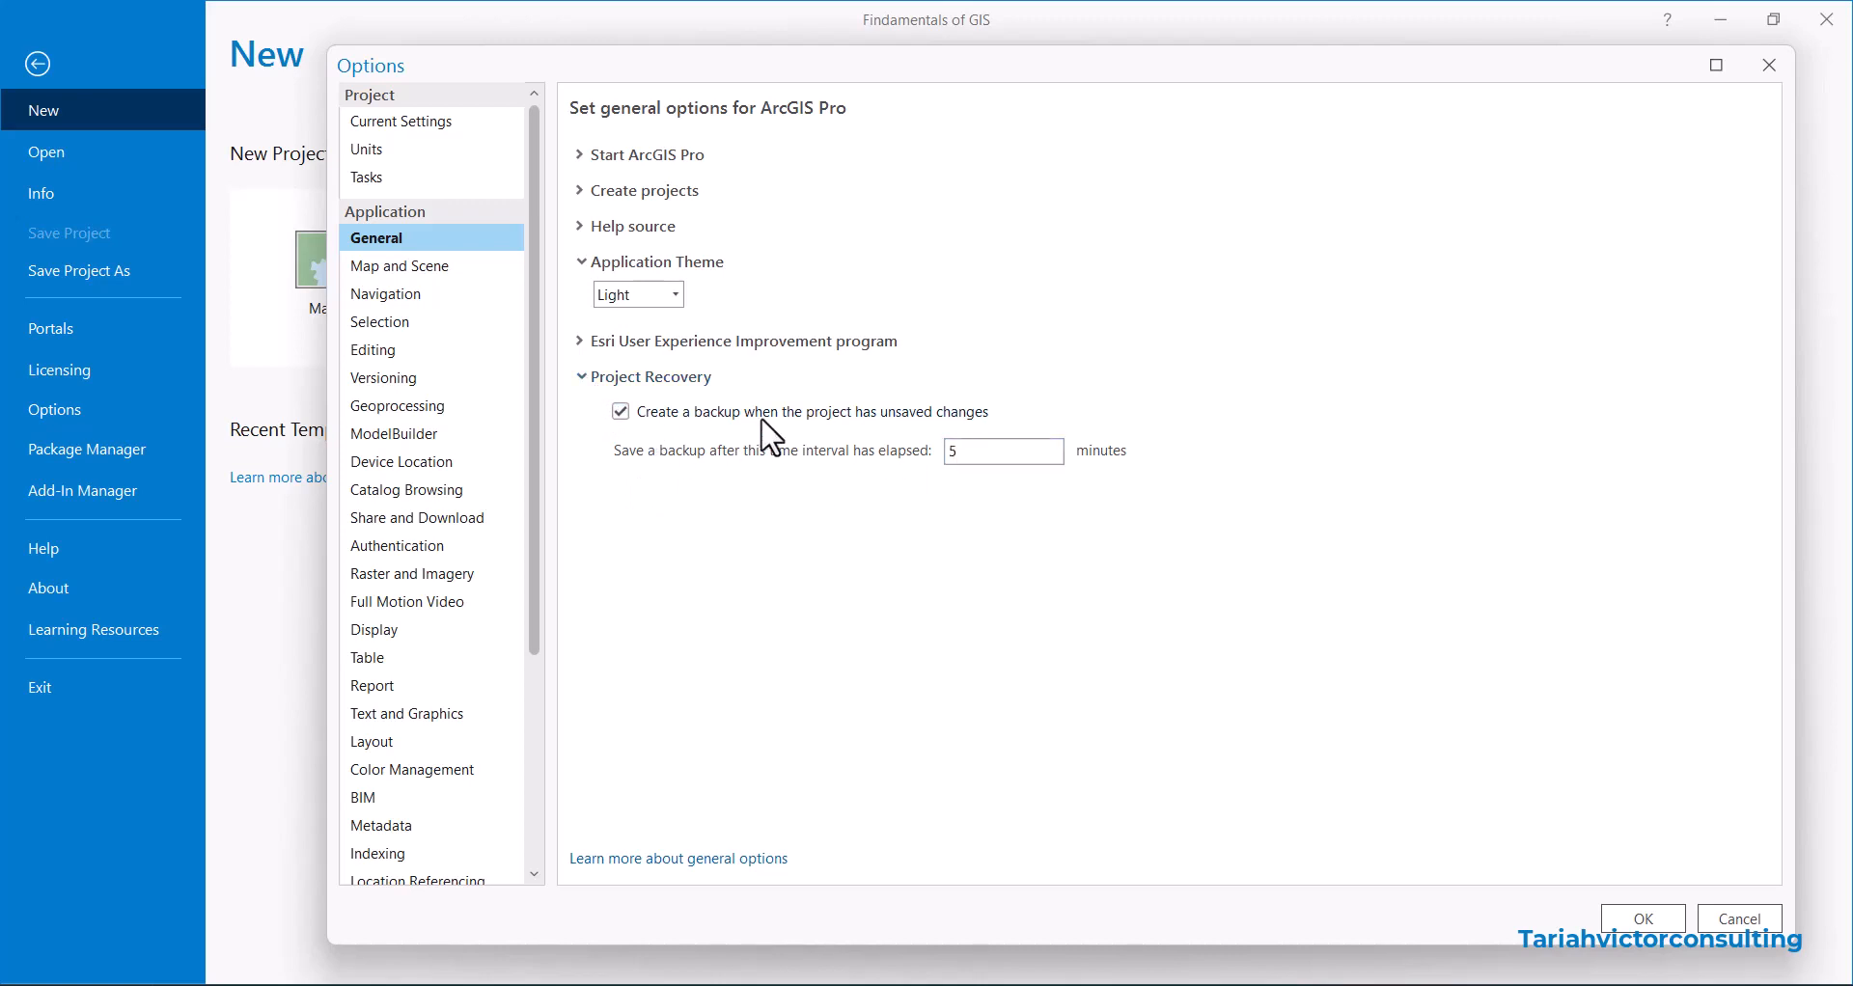
left_click(600, 376)
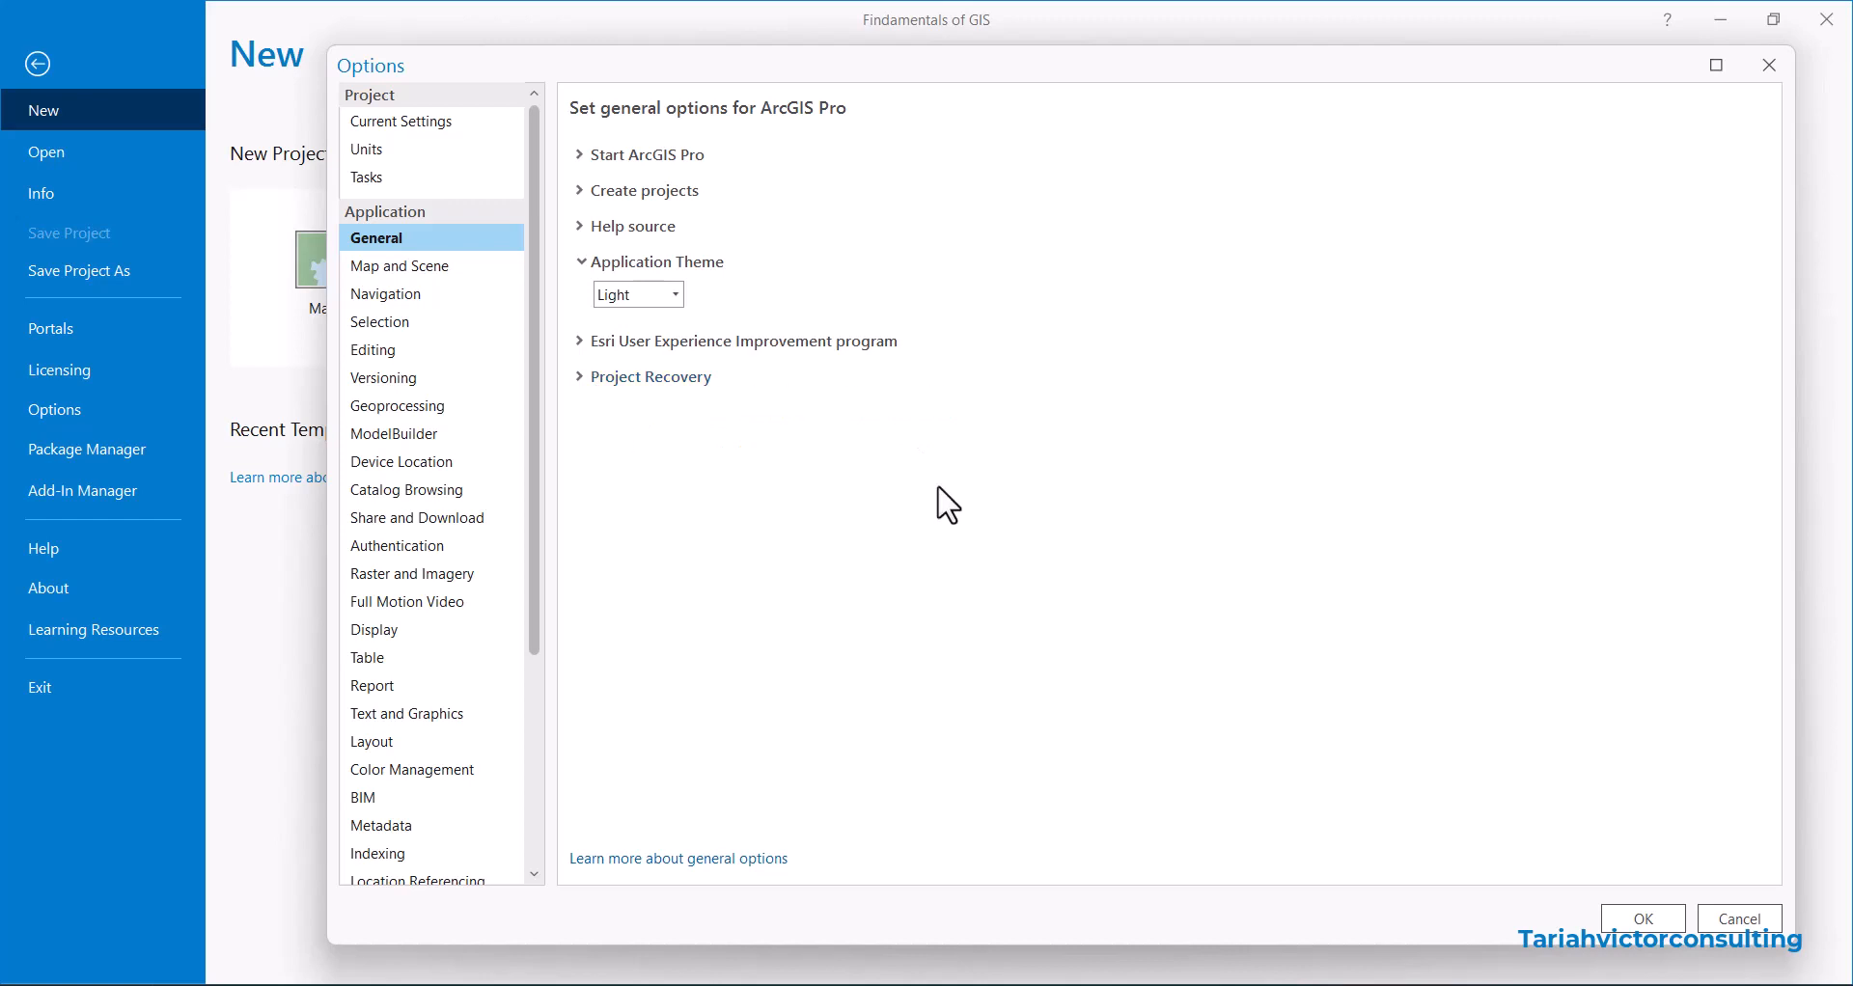
left_click(385, 267)
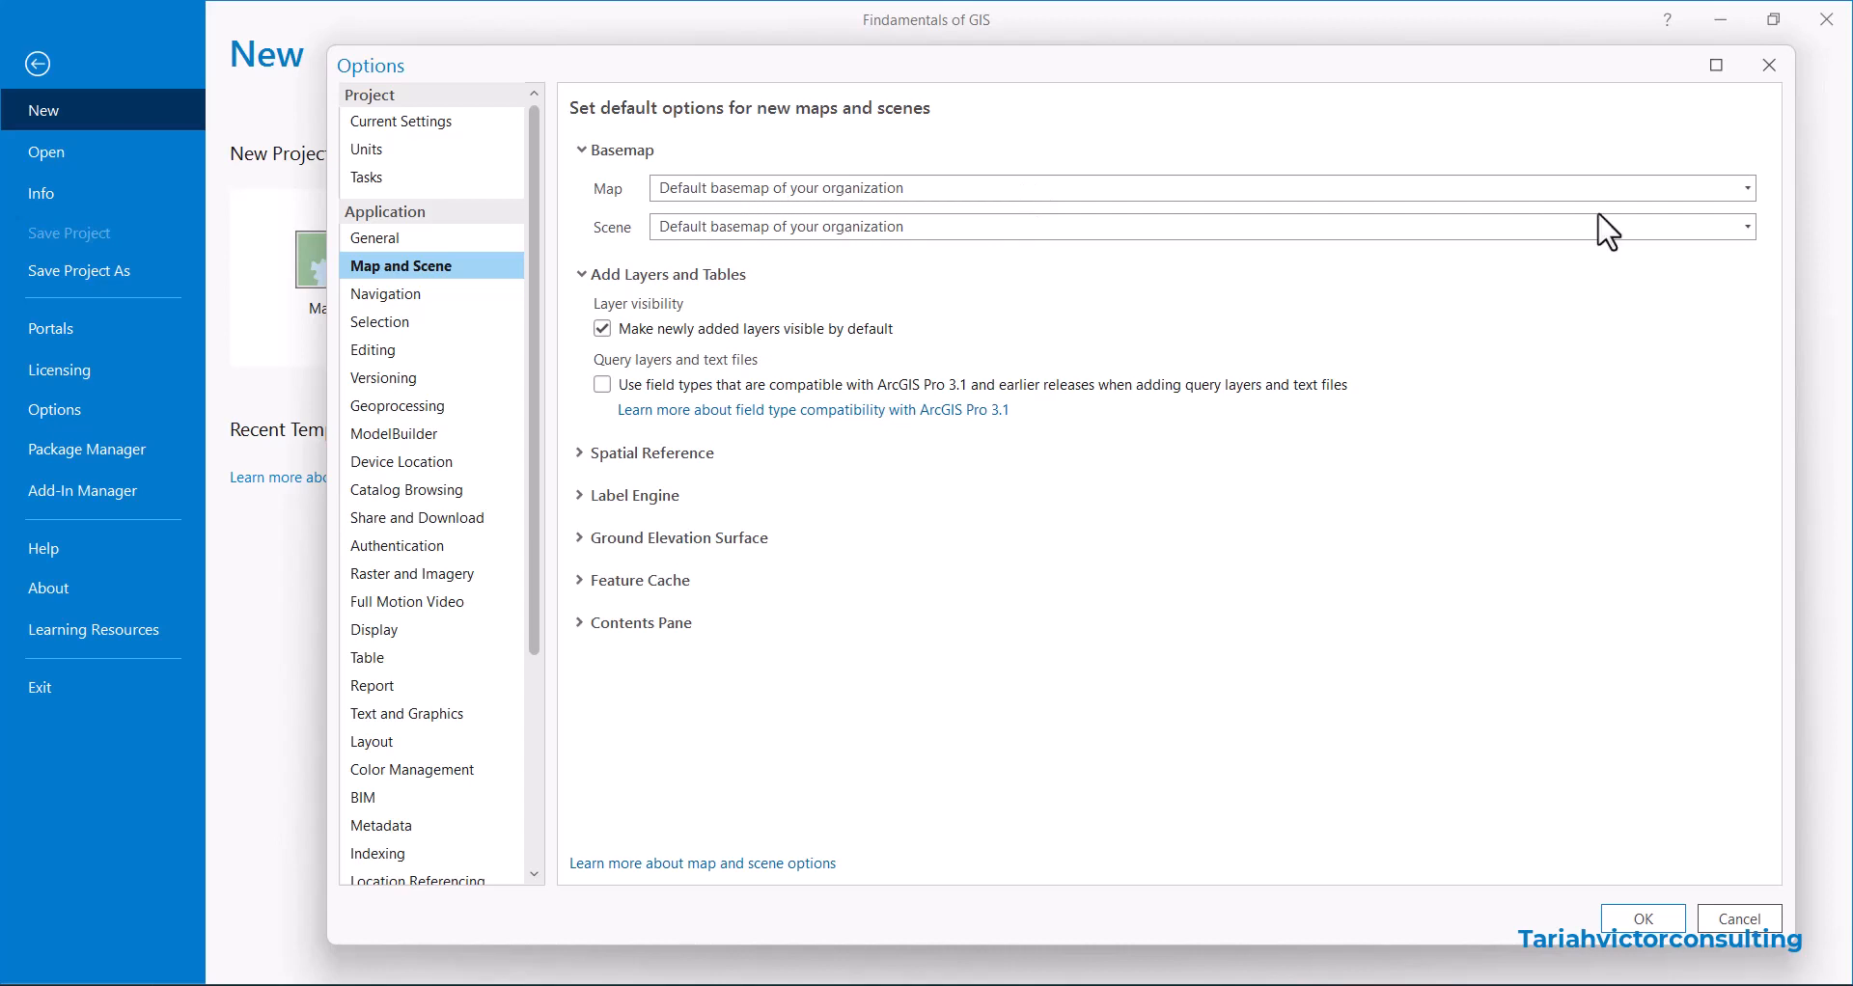
Examine the basemaps available as the default for new maps
left_click(1748, 189)
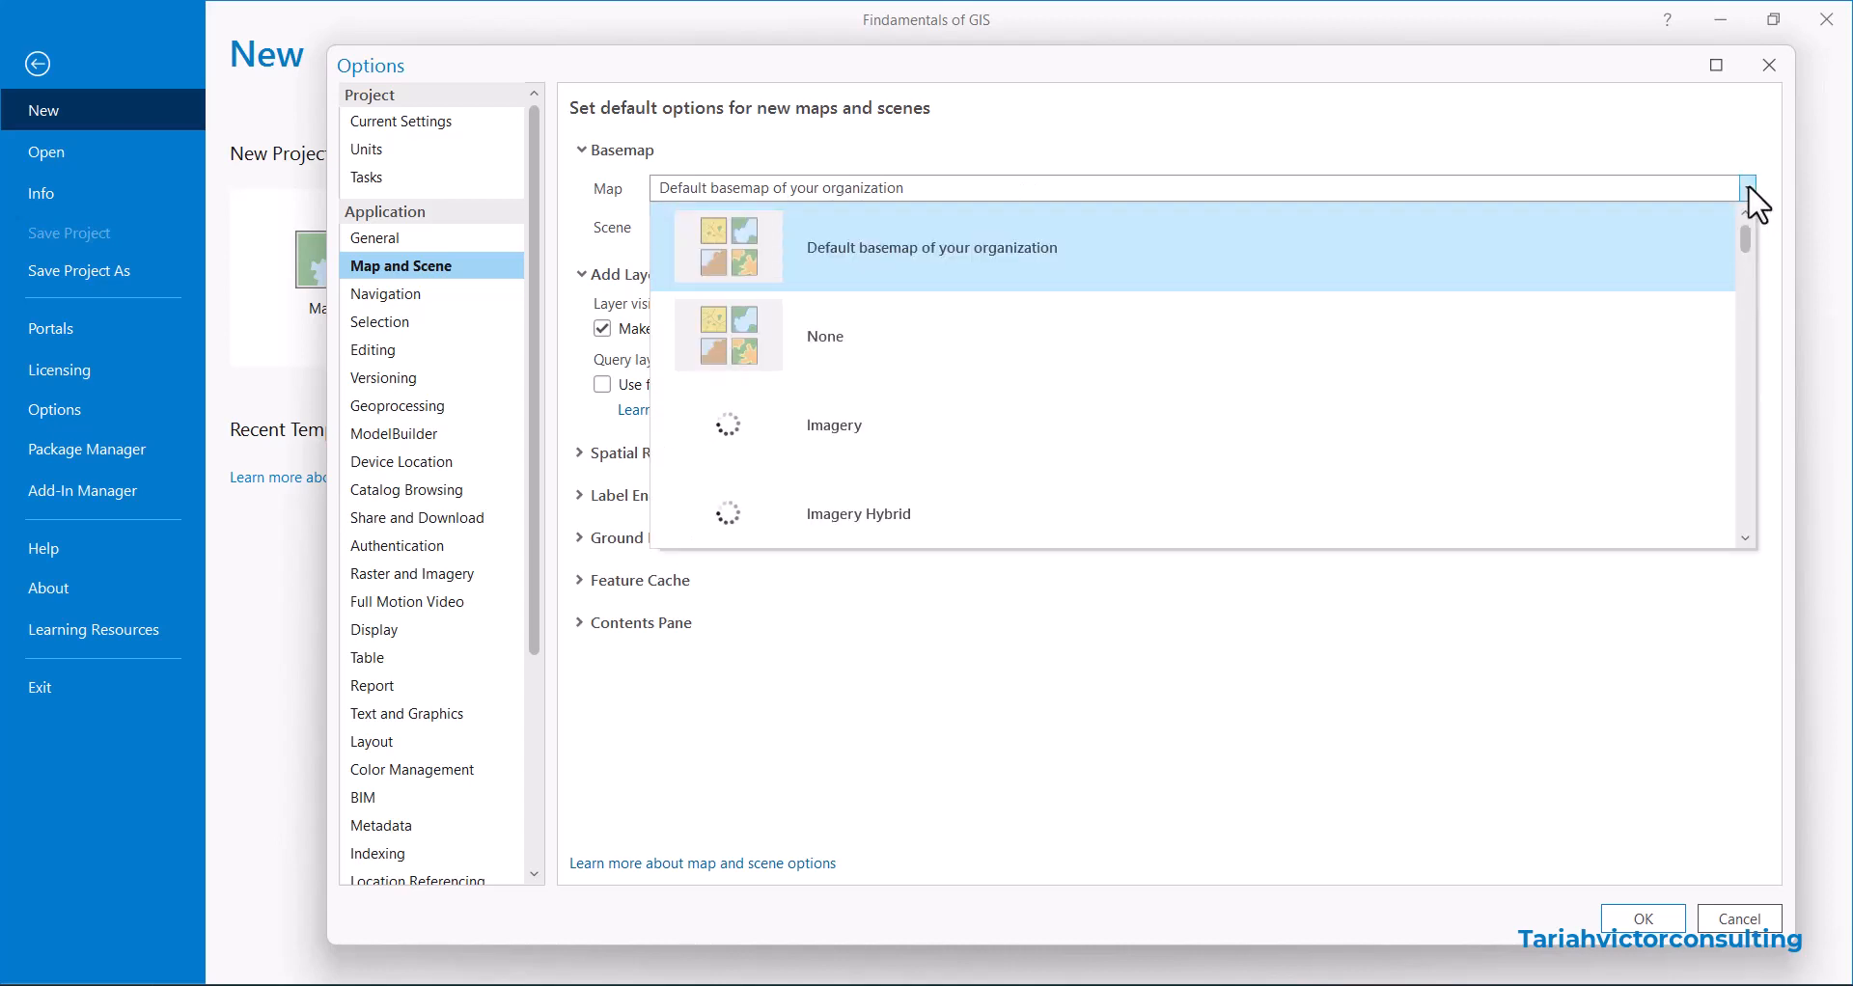
scroll(917, 449, "down", 3)
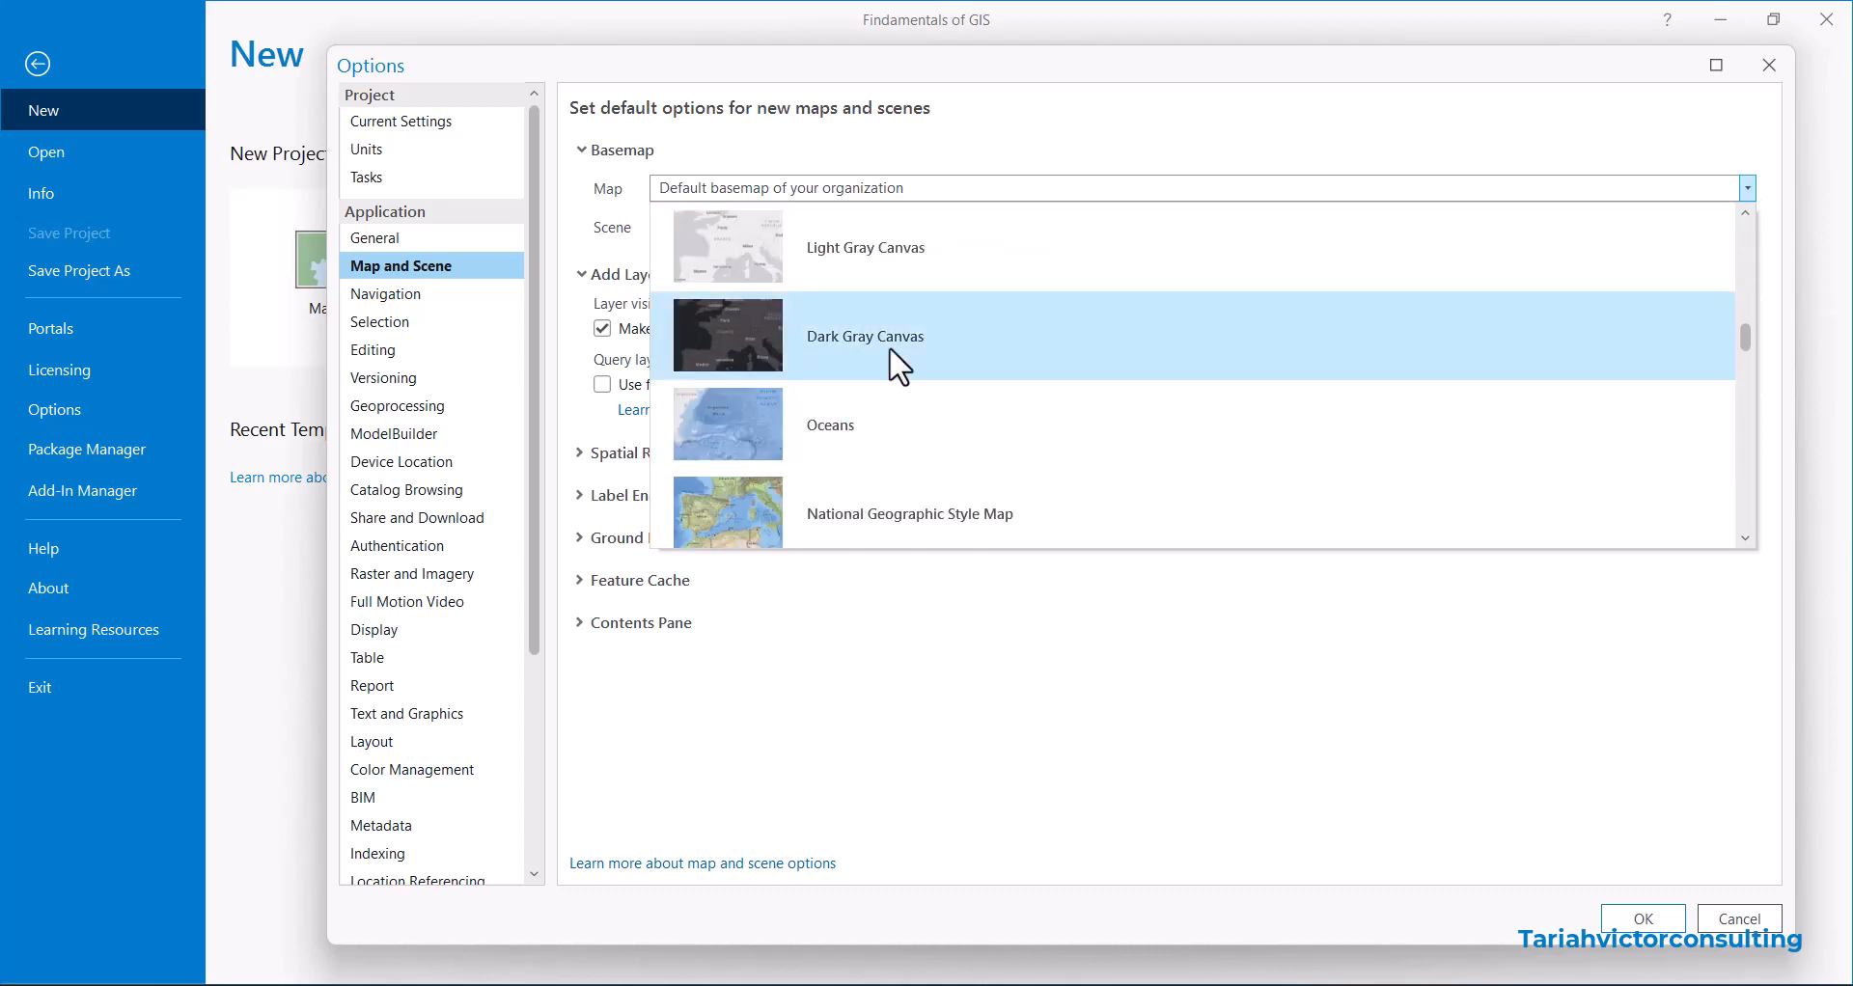
scroll(873, 420, "down", 2)
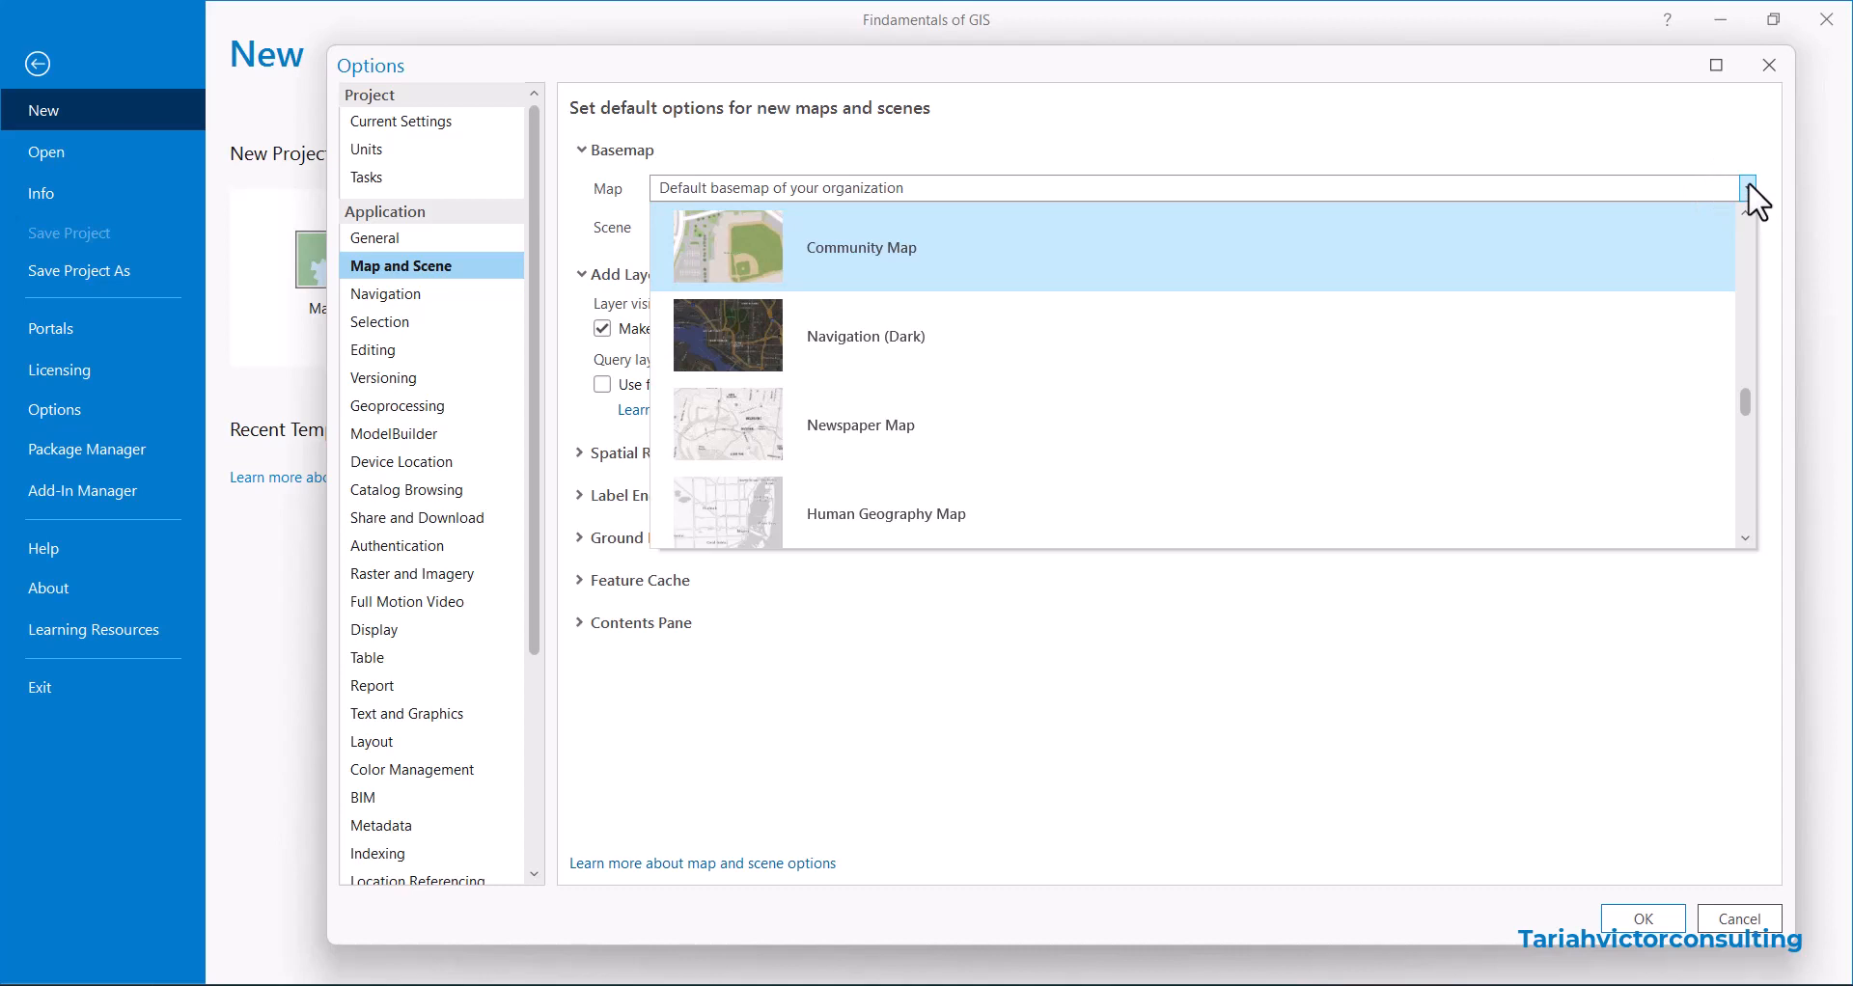
left_click(1750, 188)
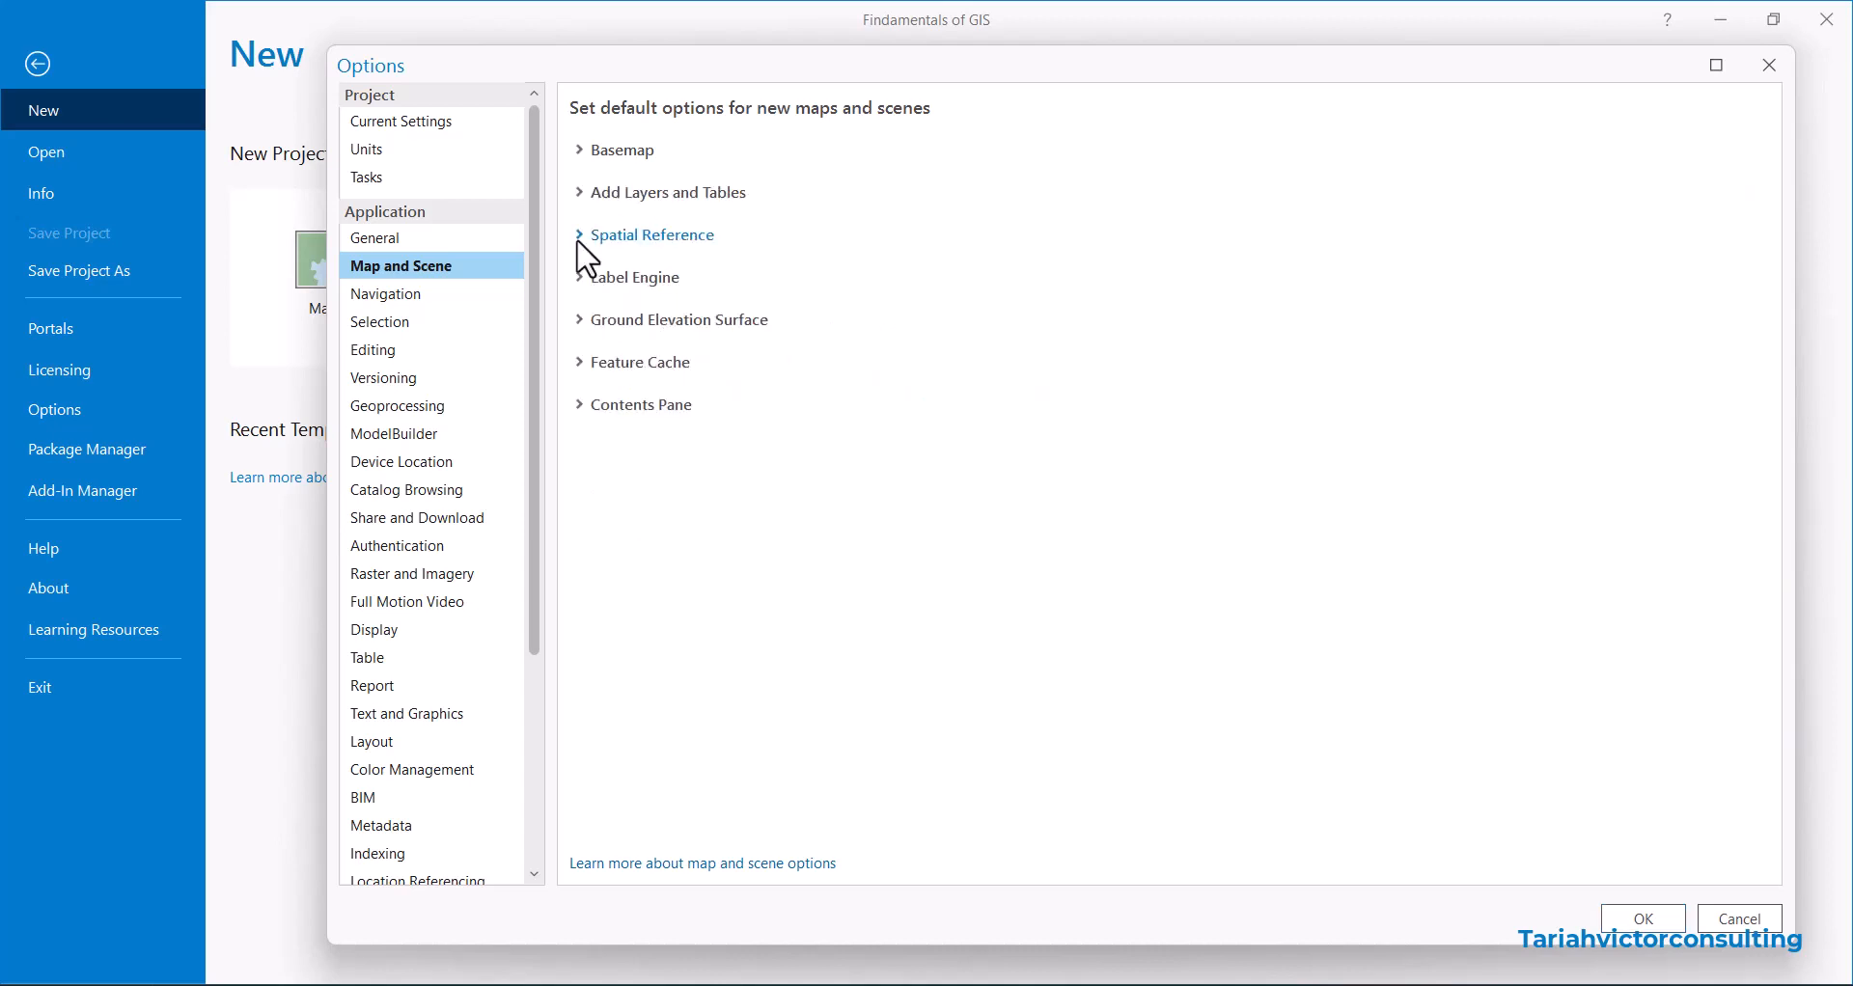
Set new maps and scenes to use a chosen spatial reference and review the favorite coordinate systems
left_click(580, 238)
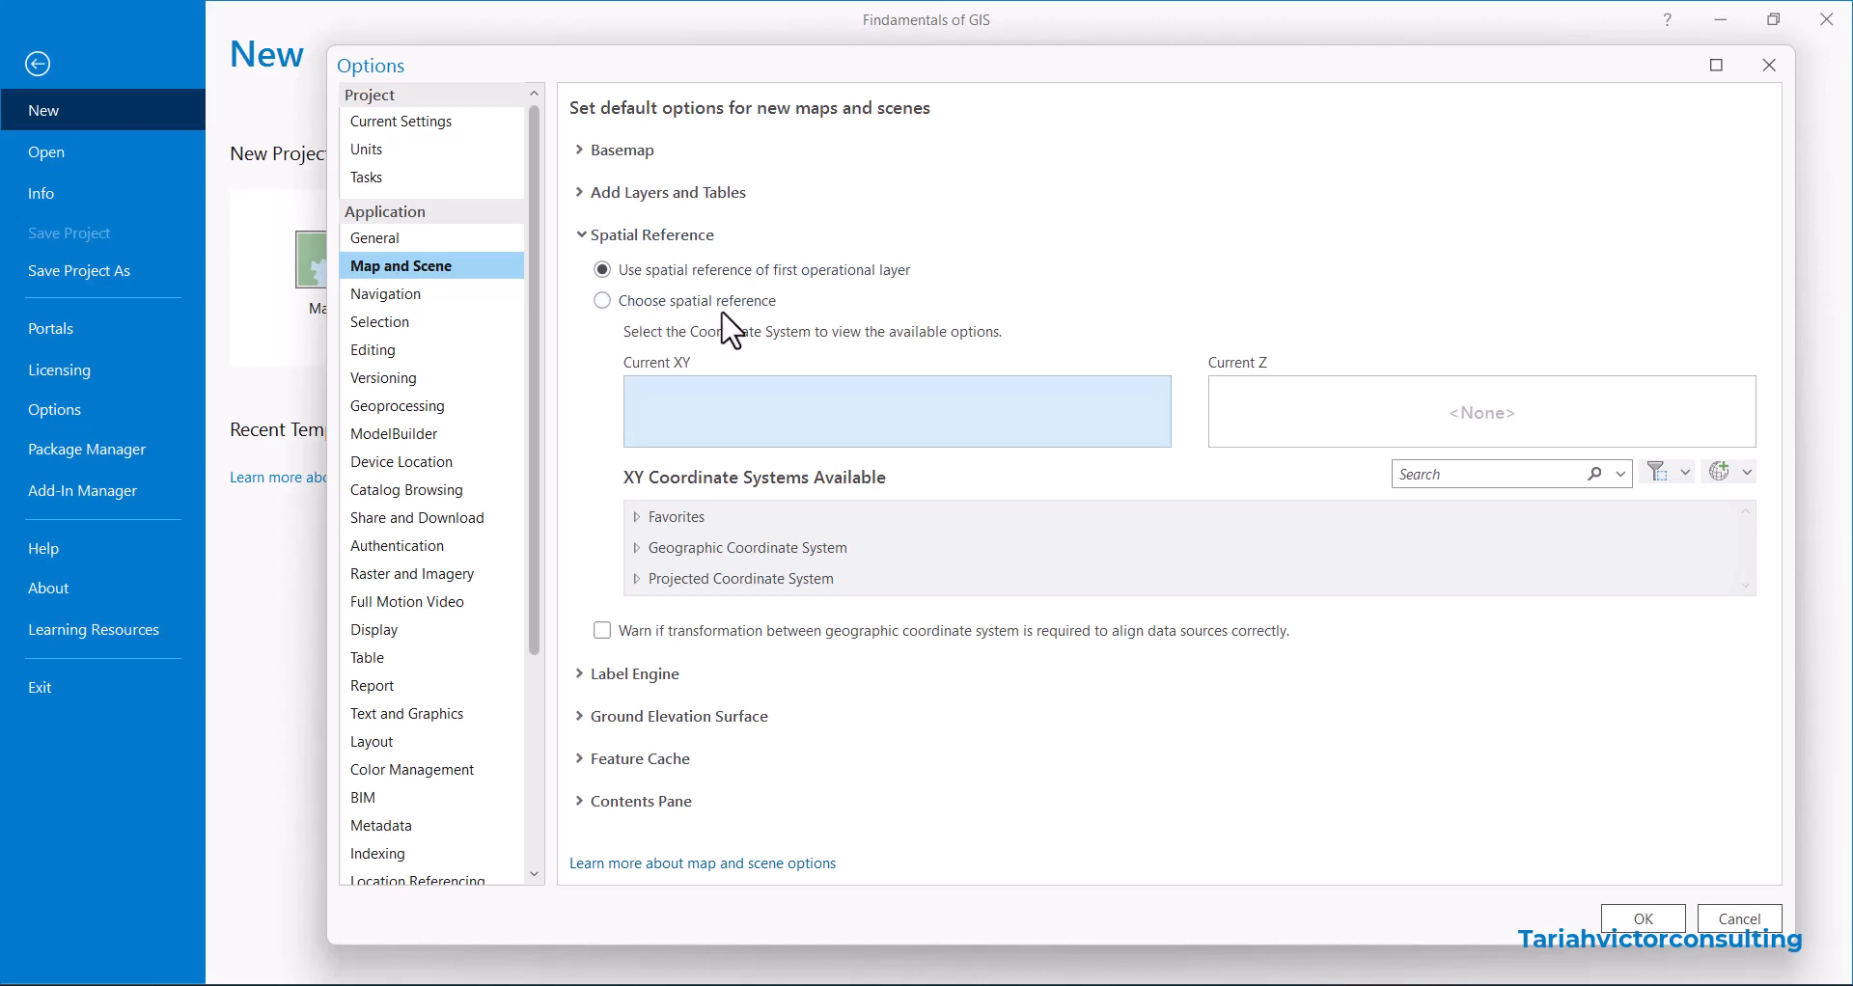
left_click(602, 301)
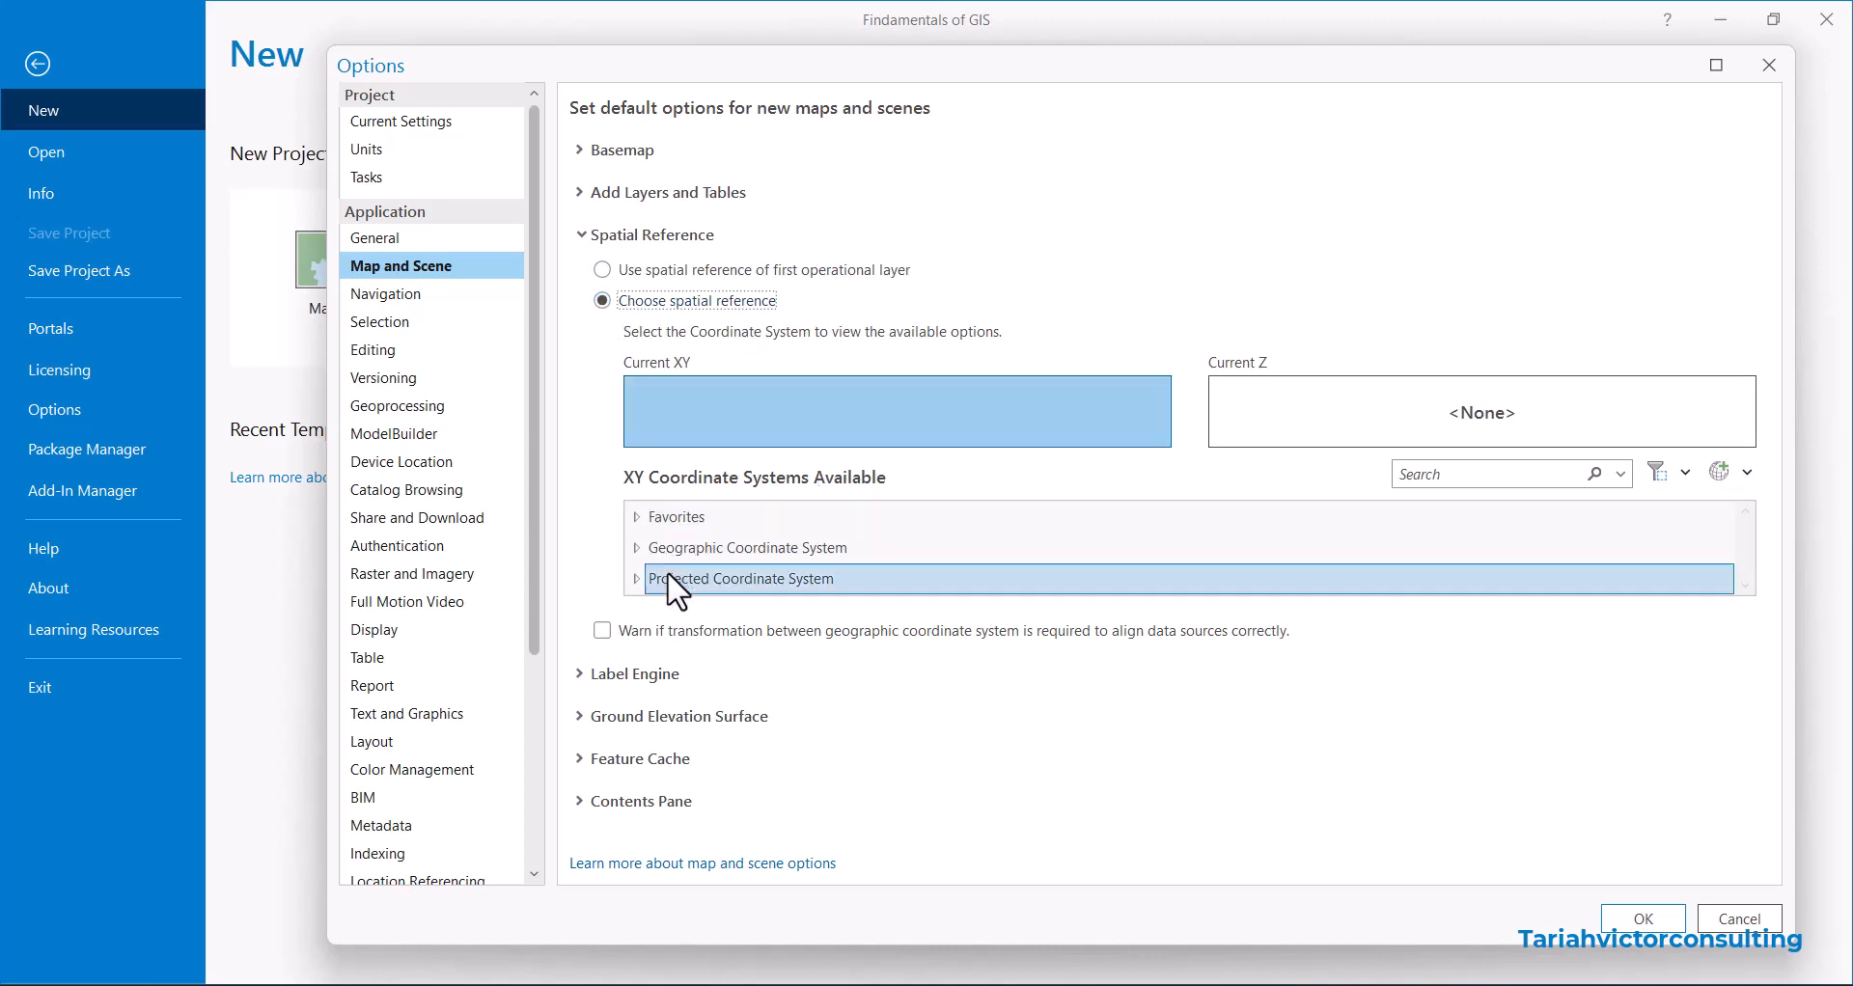
left_click(637, 518)
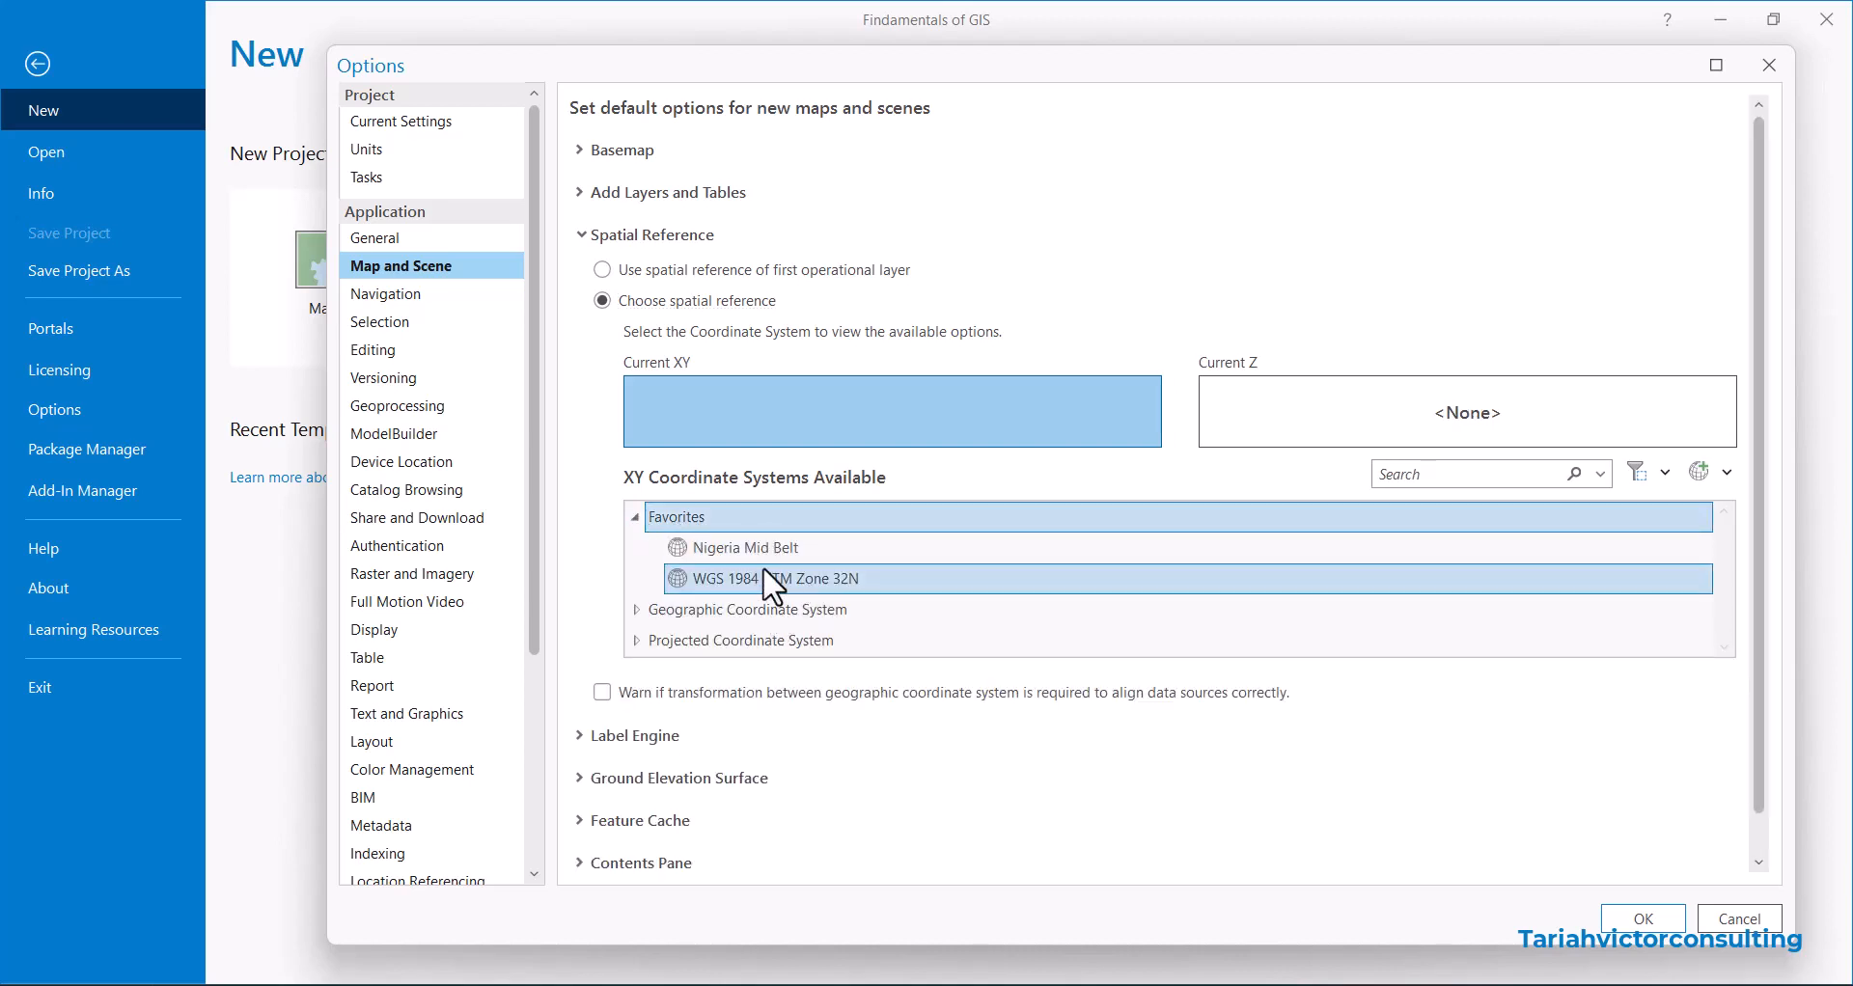
left_click(637, 519)
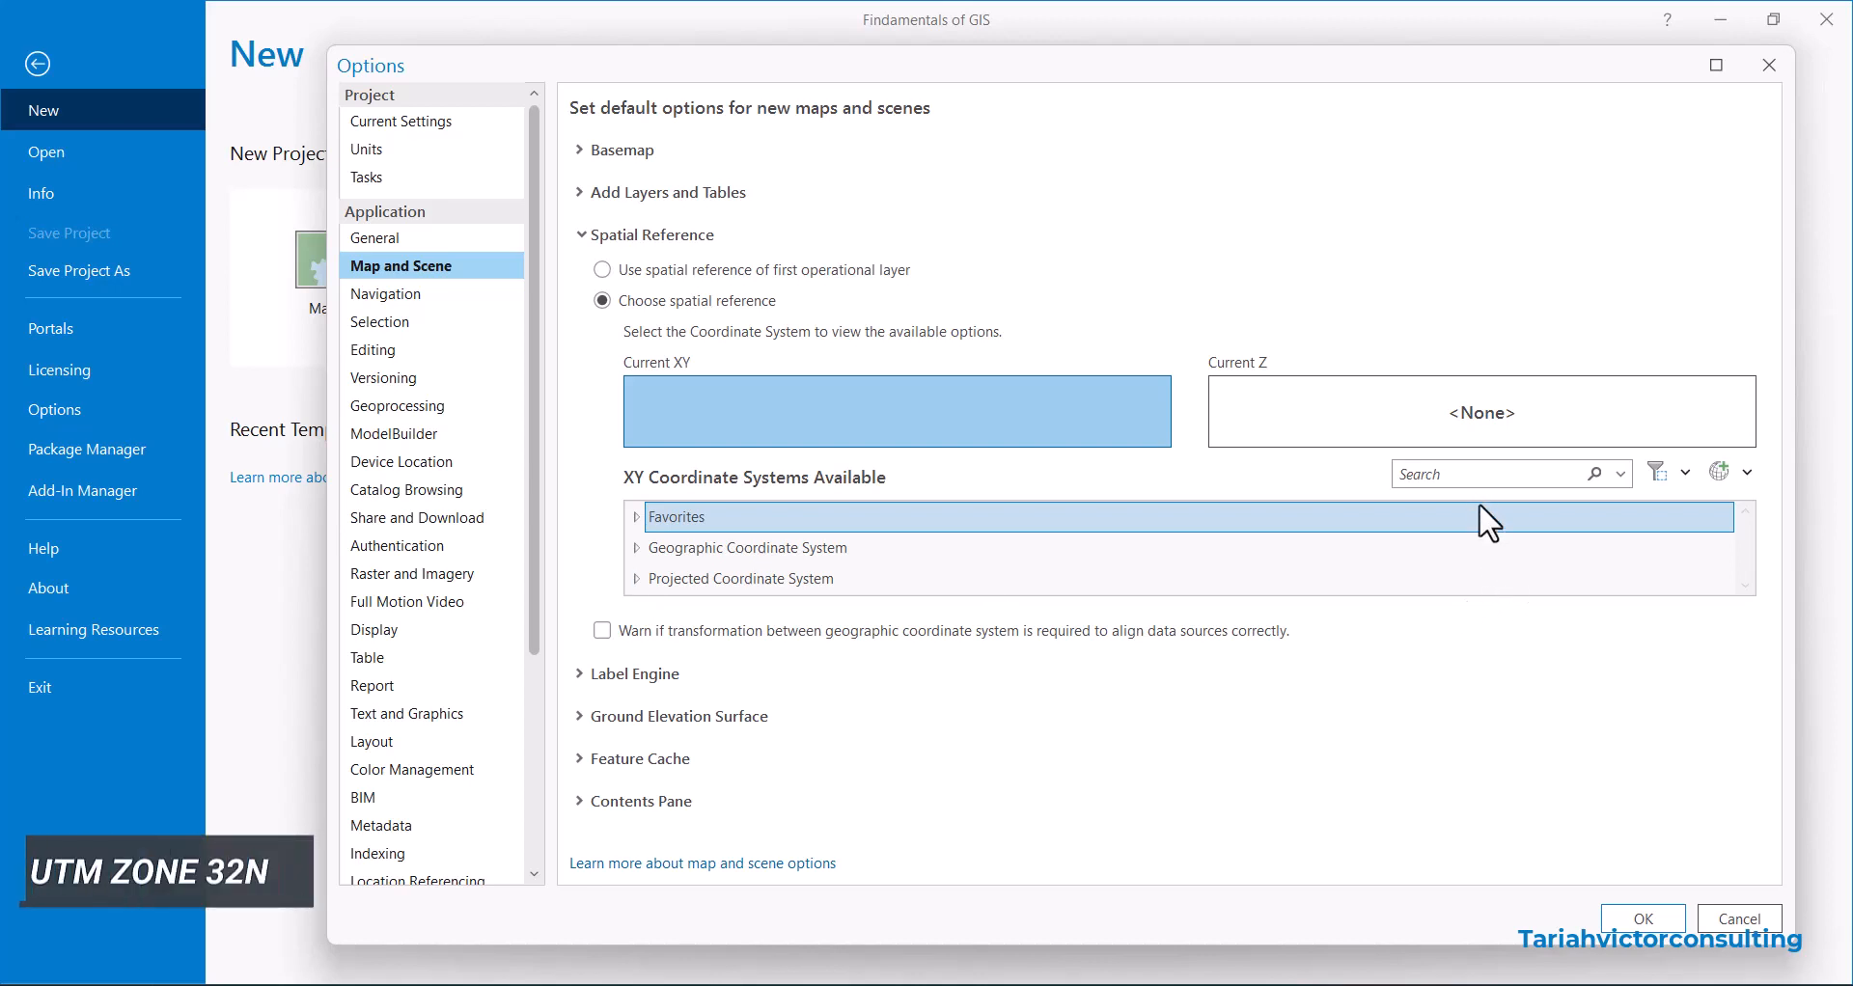
Search the XY coordinate systems for "utm zone 32n" and expand the projected UTM results down to WGS 1984, Northern Hemisphere
left_click(1468, 472)
type("utm zone 32n")
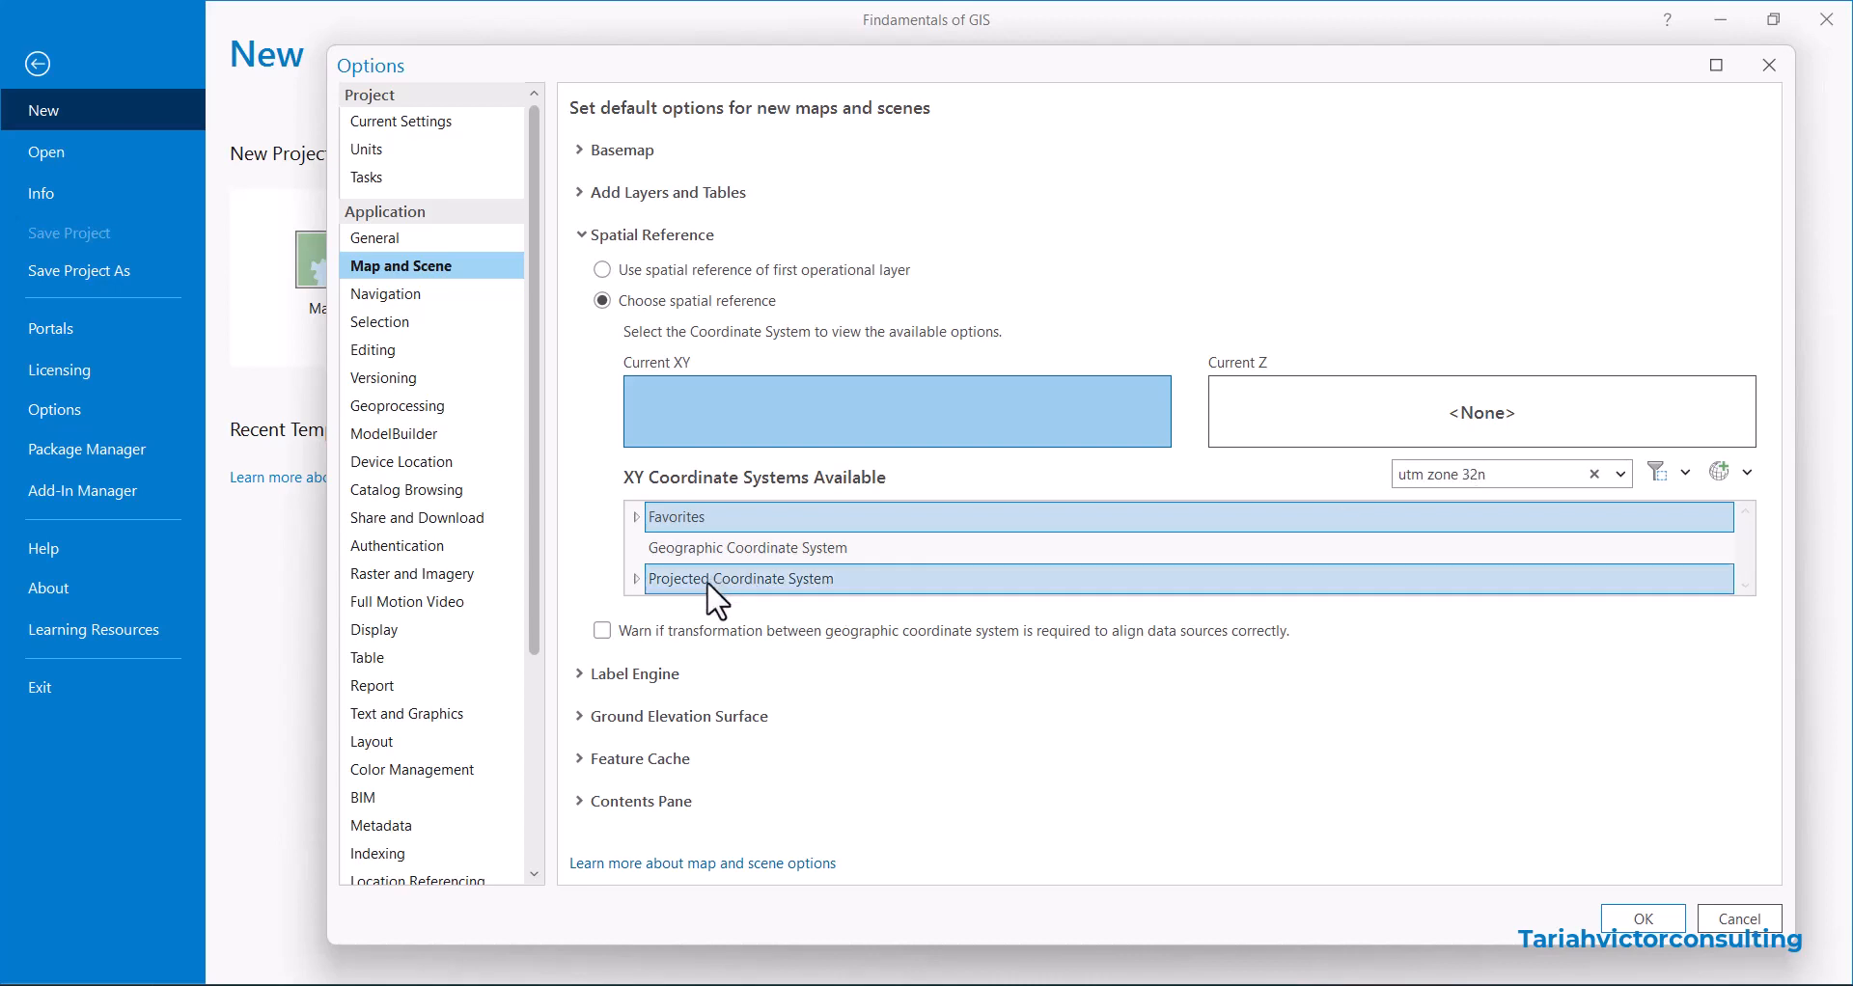
left_click(636, 578)
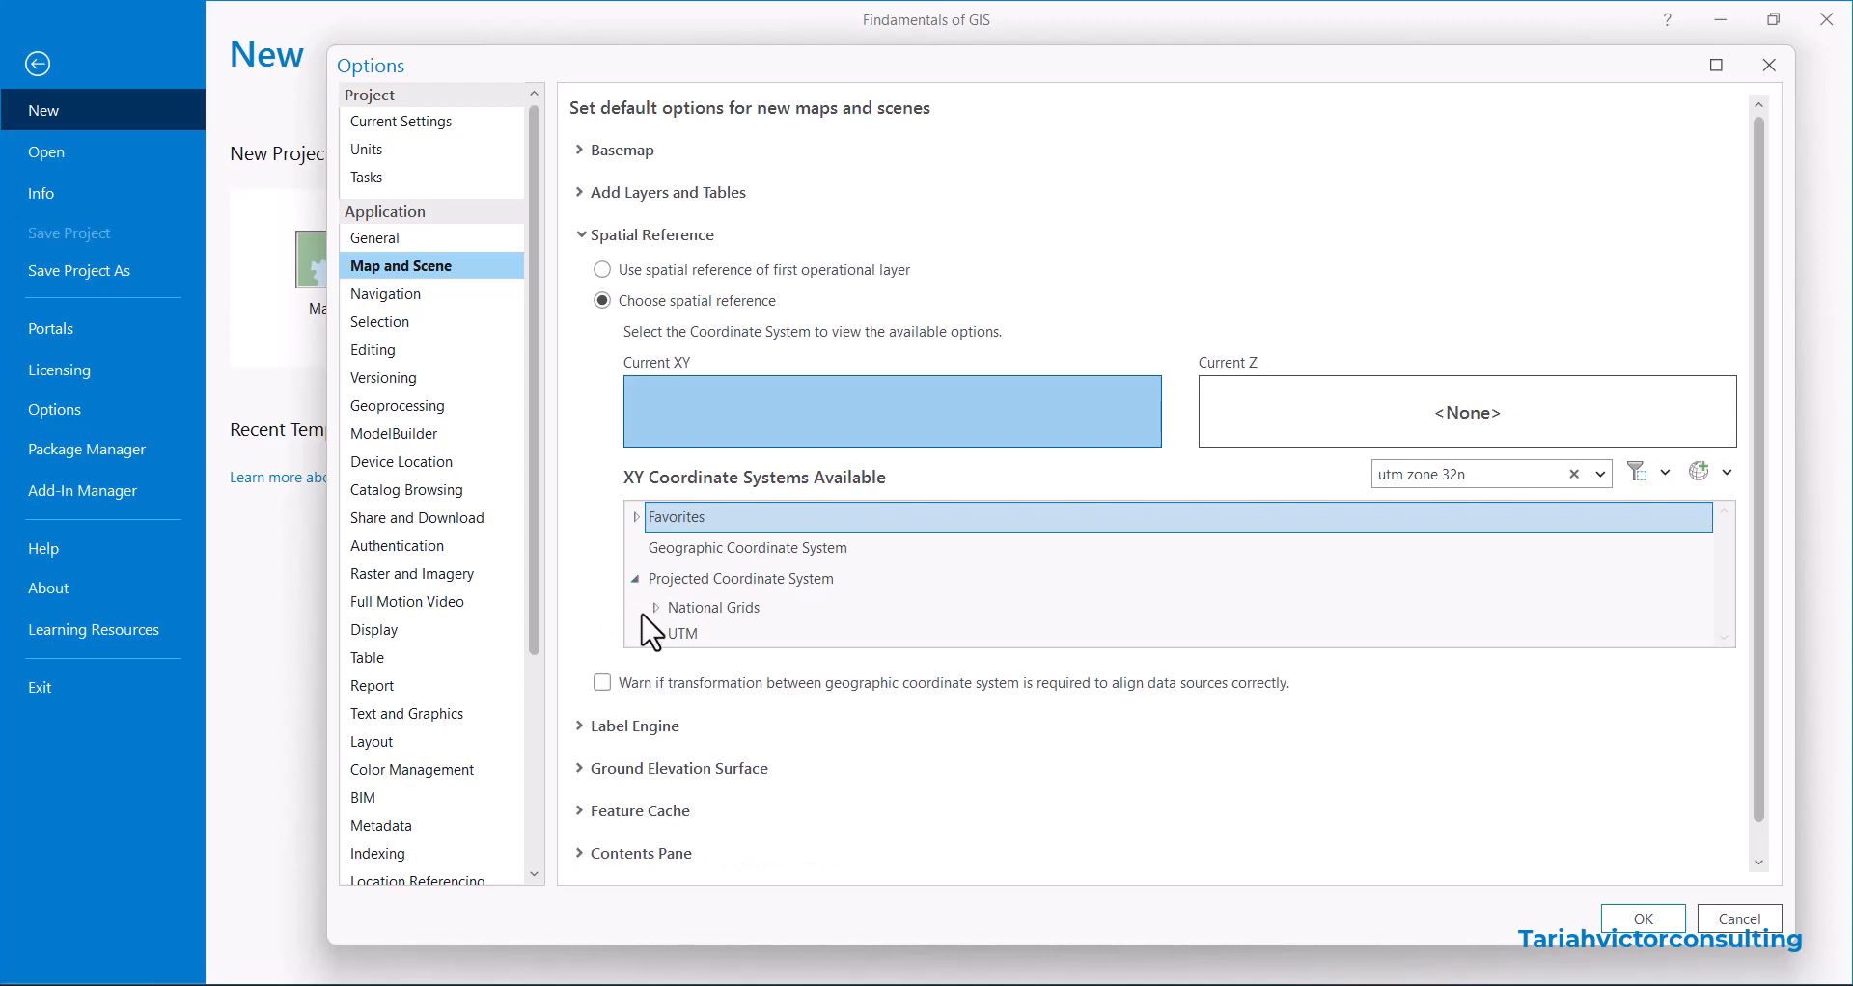
left_click(655, 636)
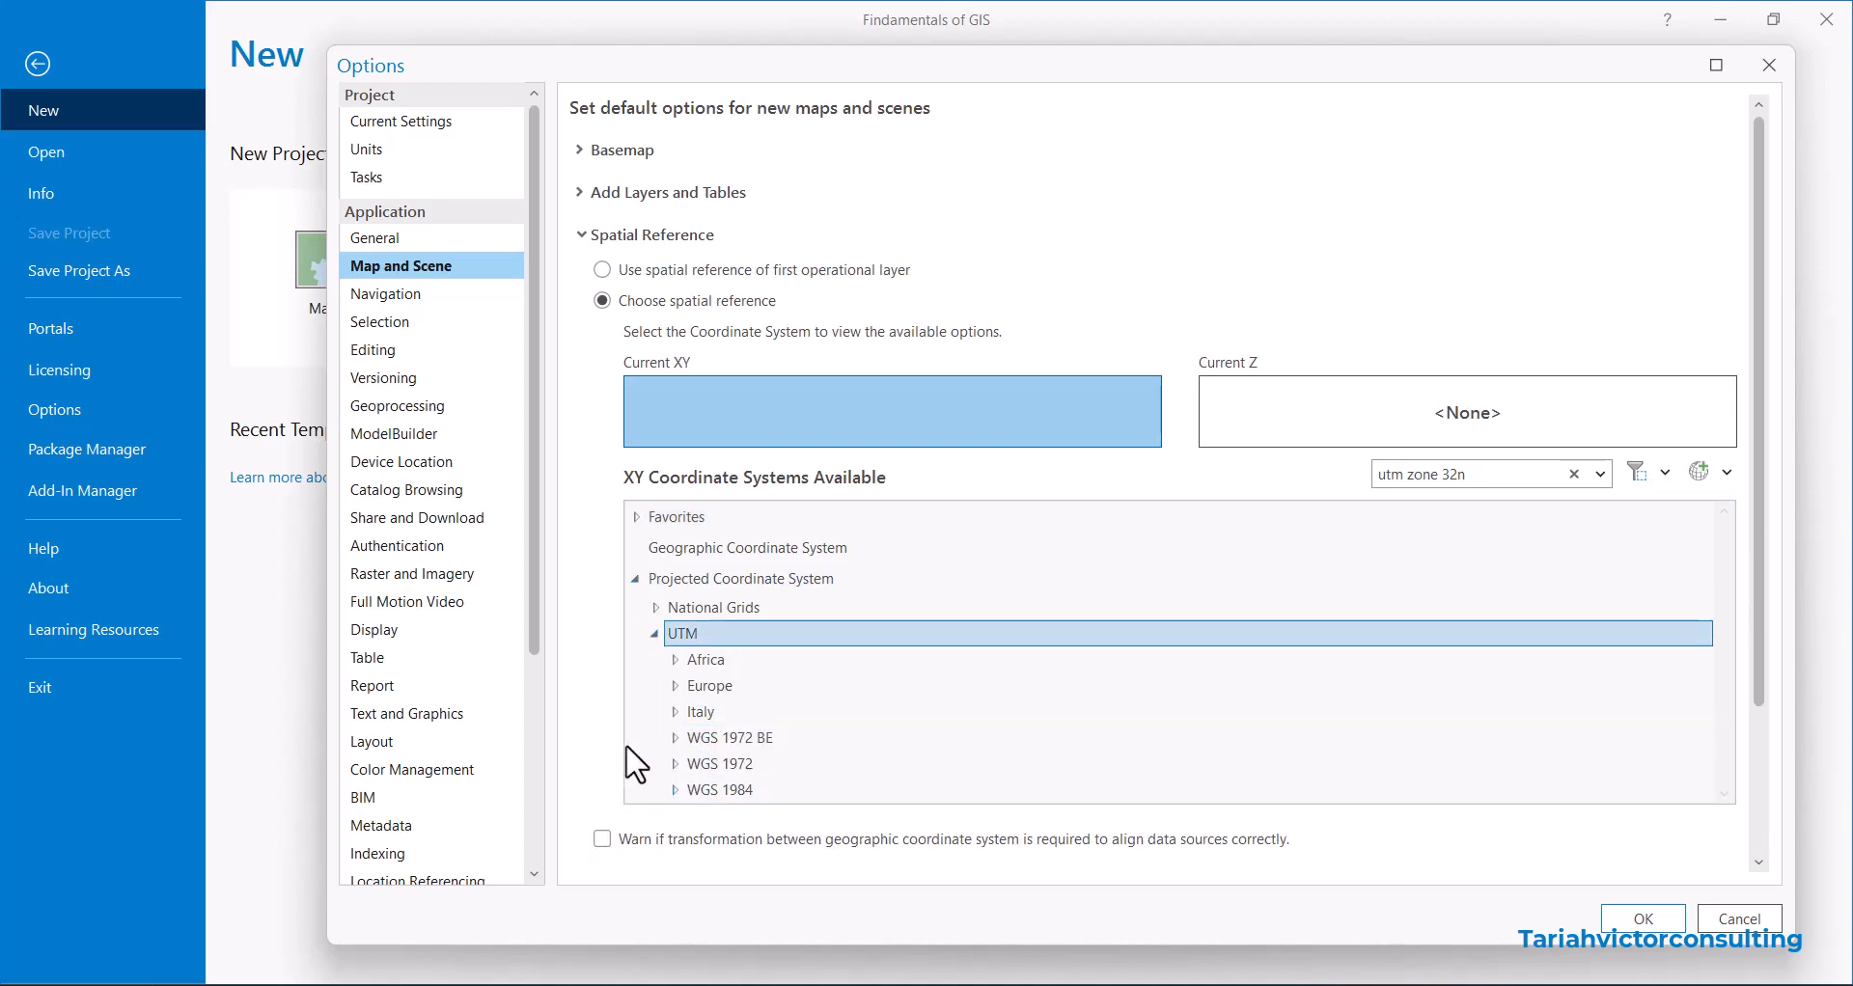
left_click(674, 789)
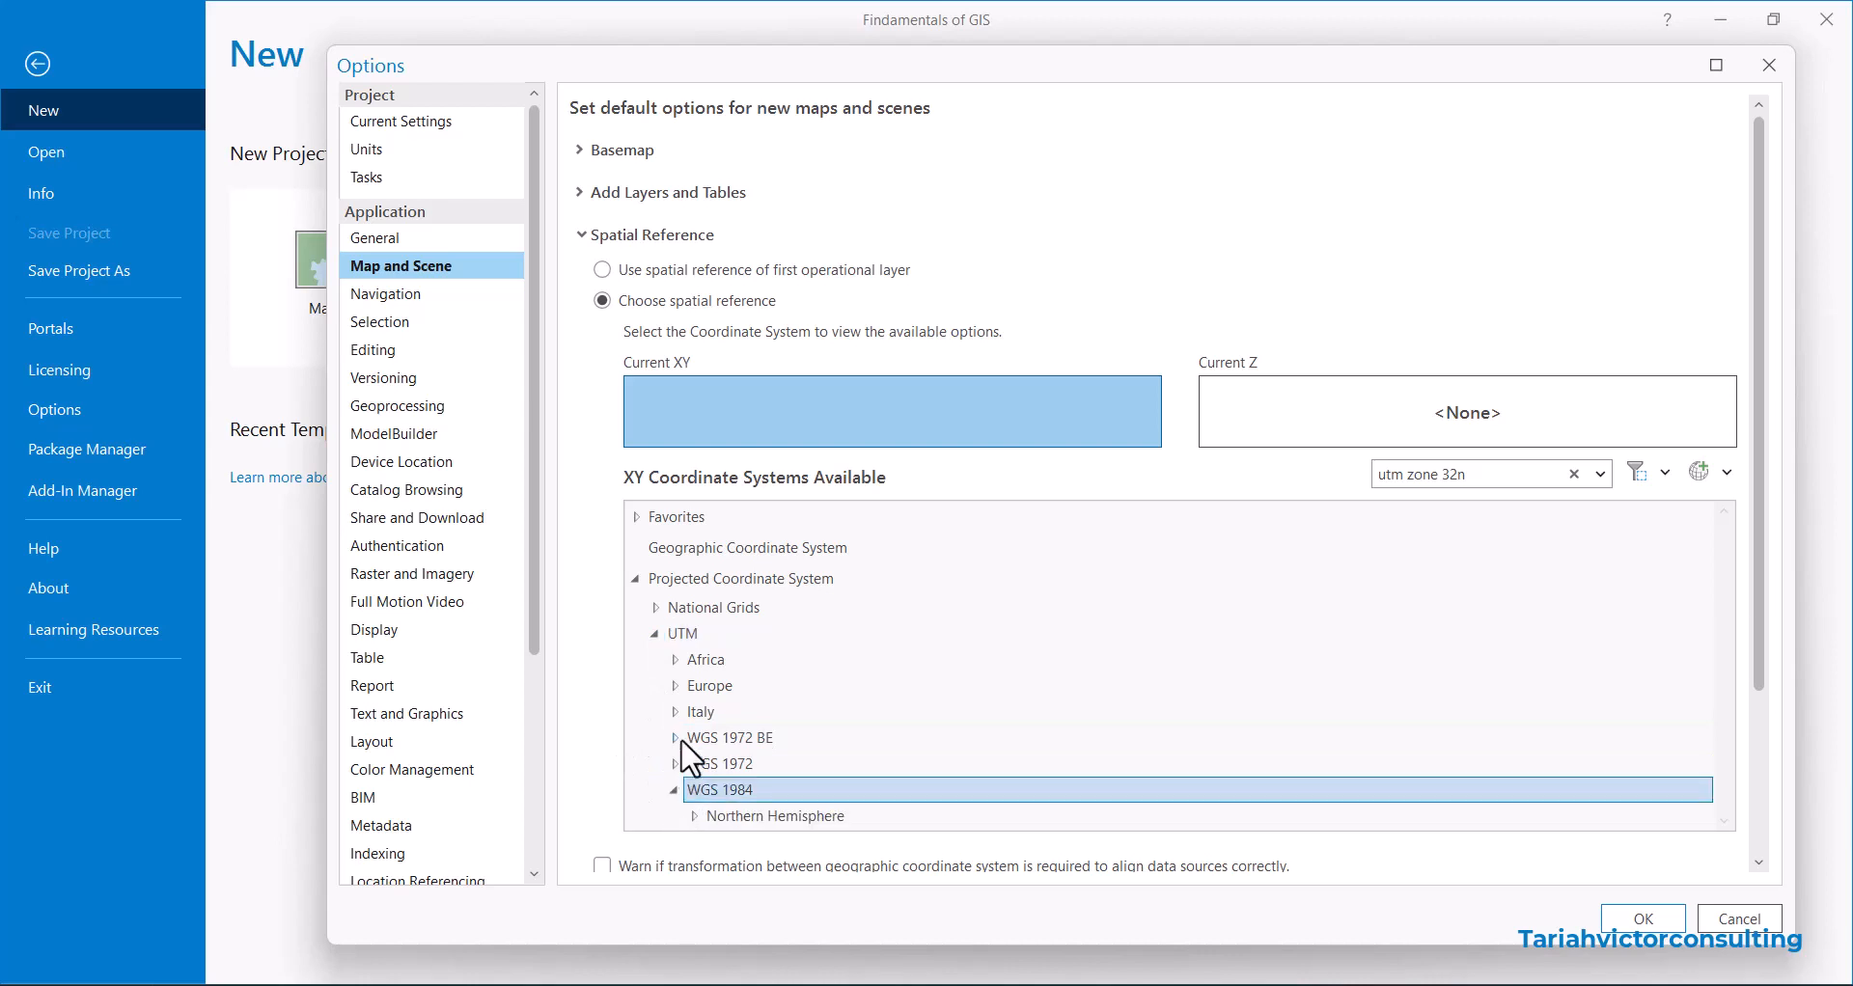
left_click(691, 818)
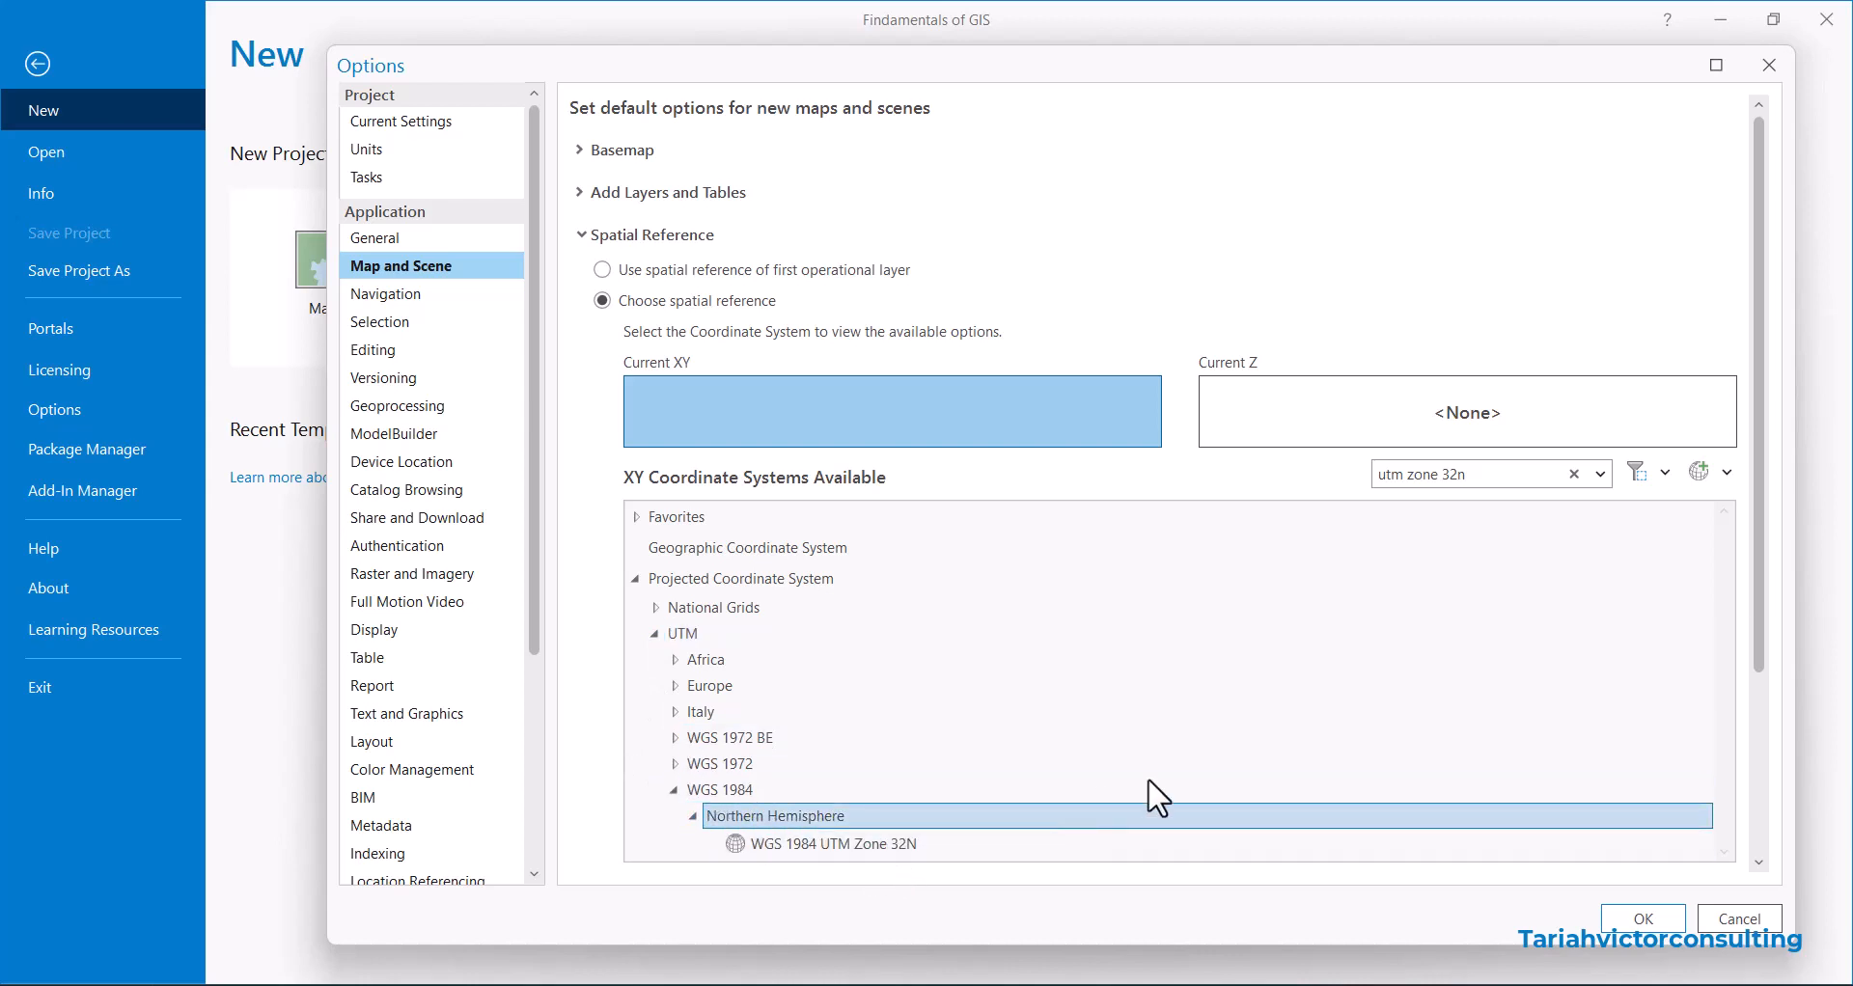
left_click_drag(1759, 676, 1763, 764)
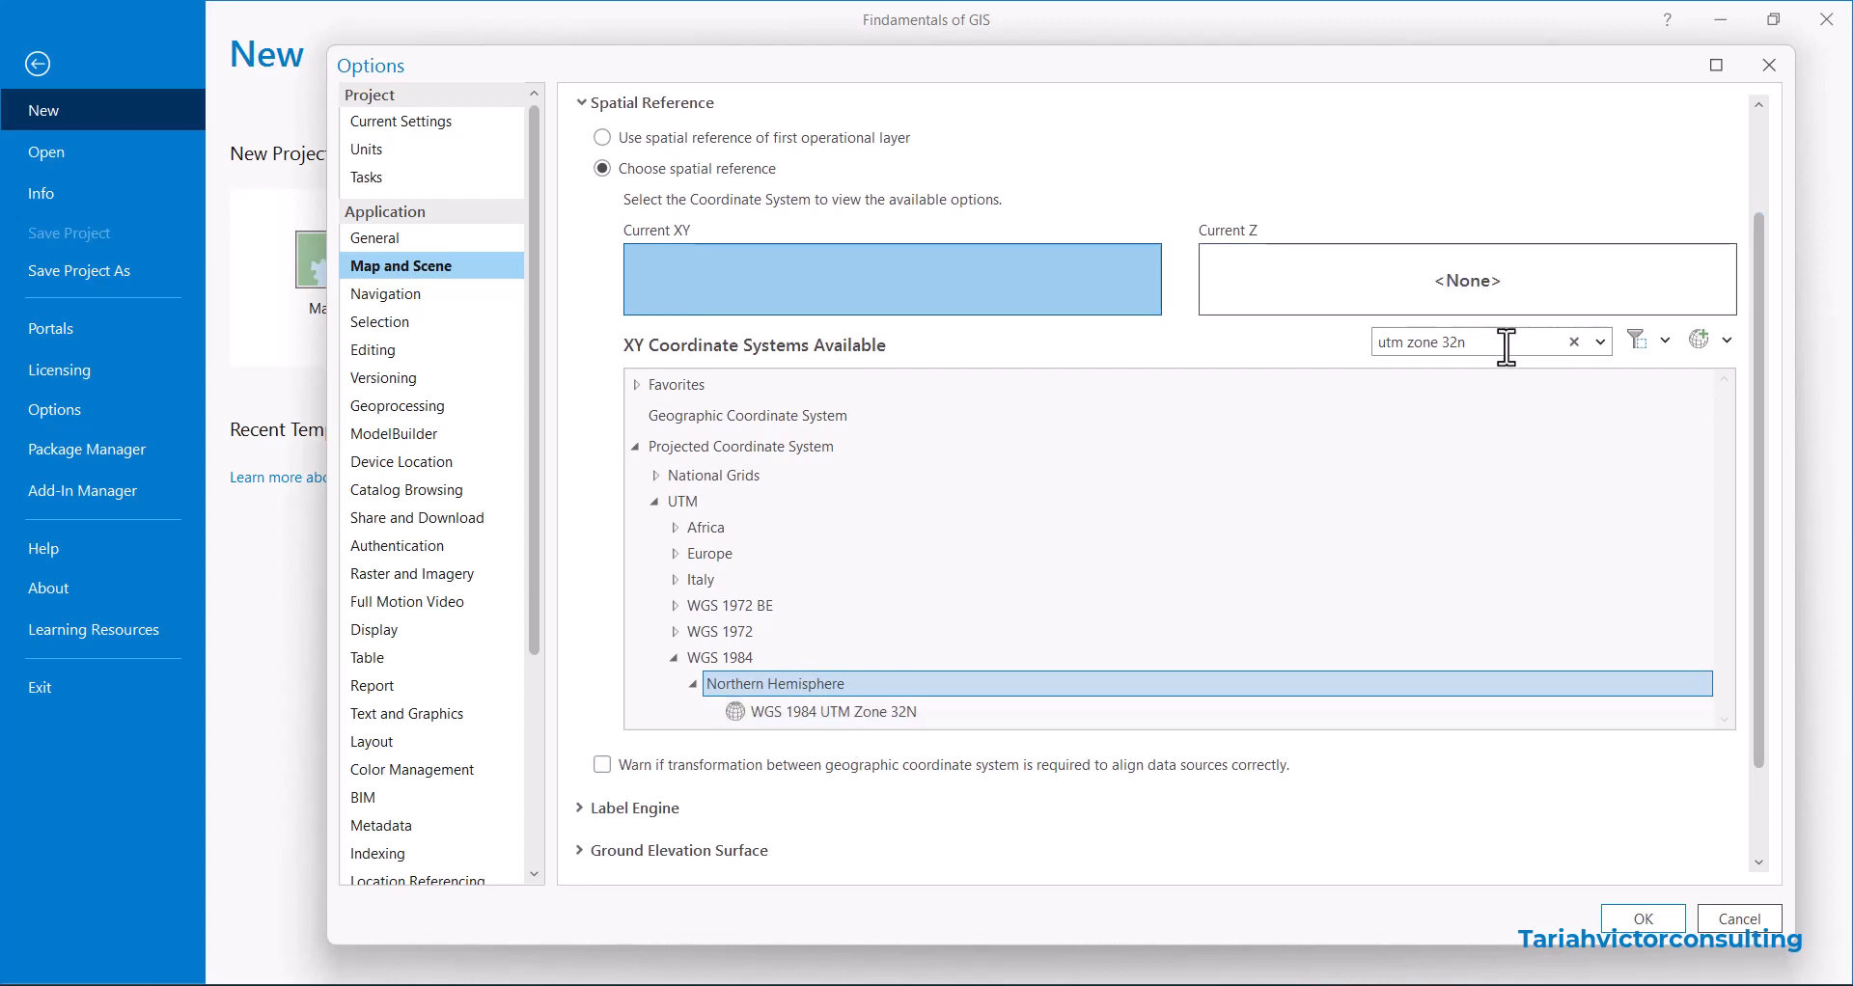
Collapse the projected coordinate system results and clear the coordinate system search
left_click(673, 658)
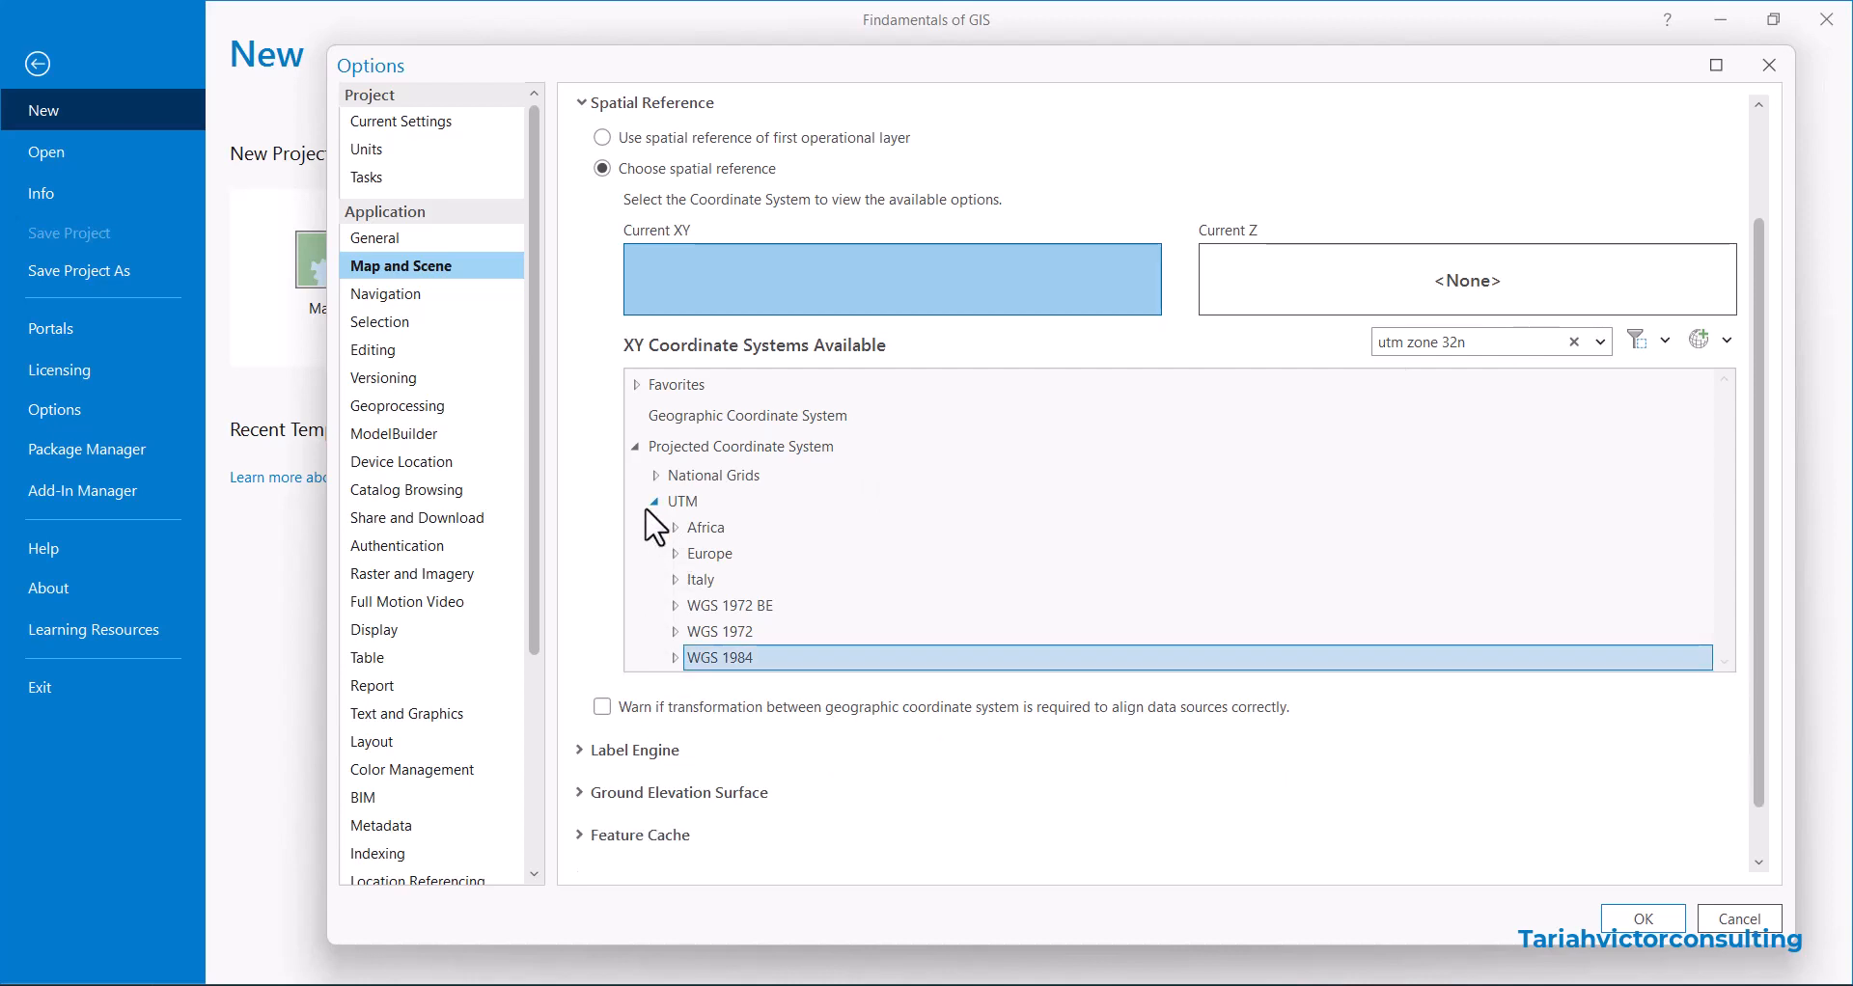
left_click(652, 504)
left_click(635, 546)
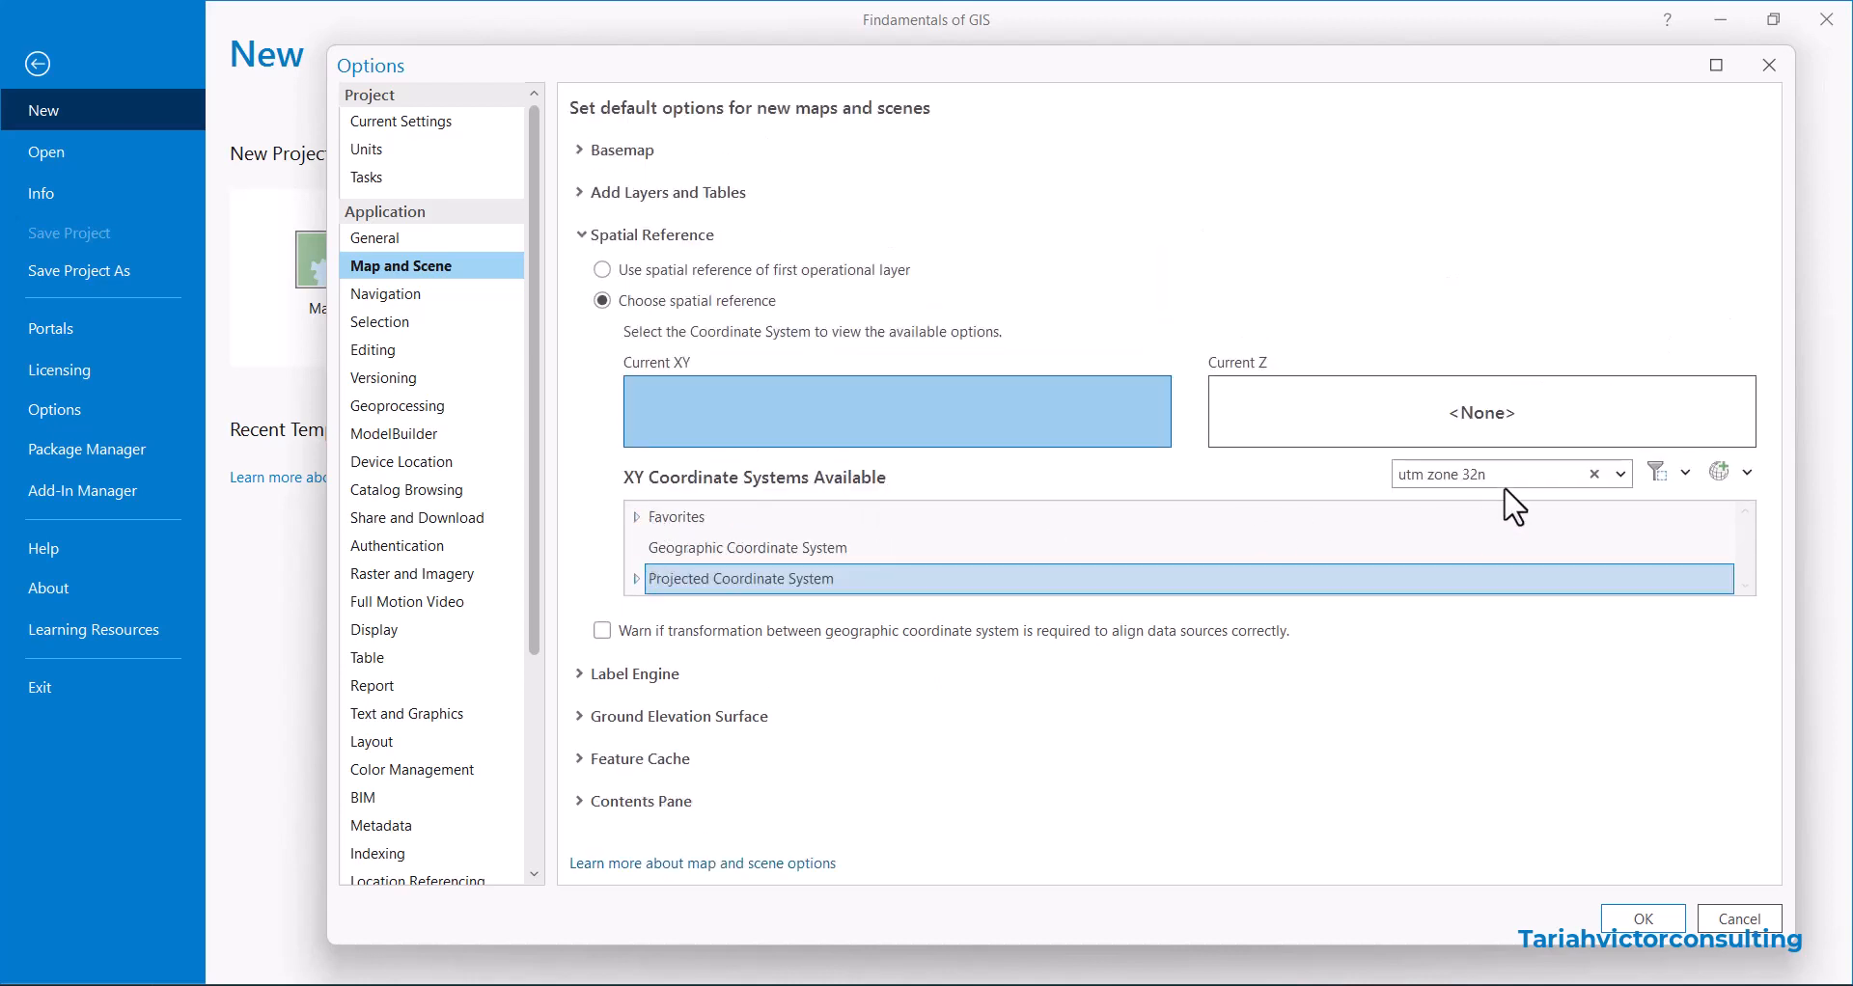
left_click_drag(1510, 474, 1382, 485)
key("BackSpace")
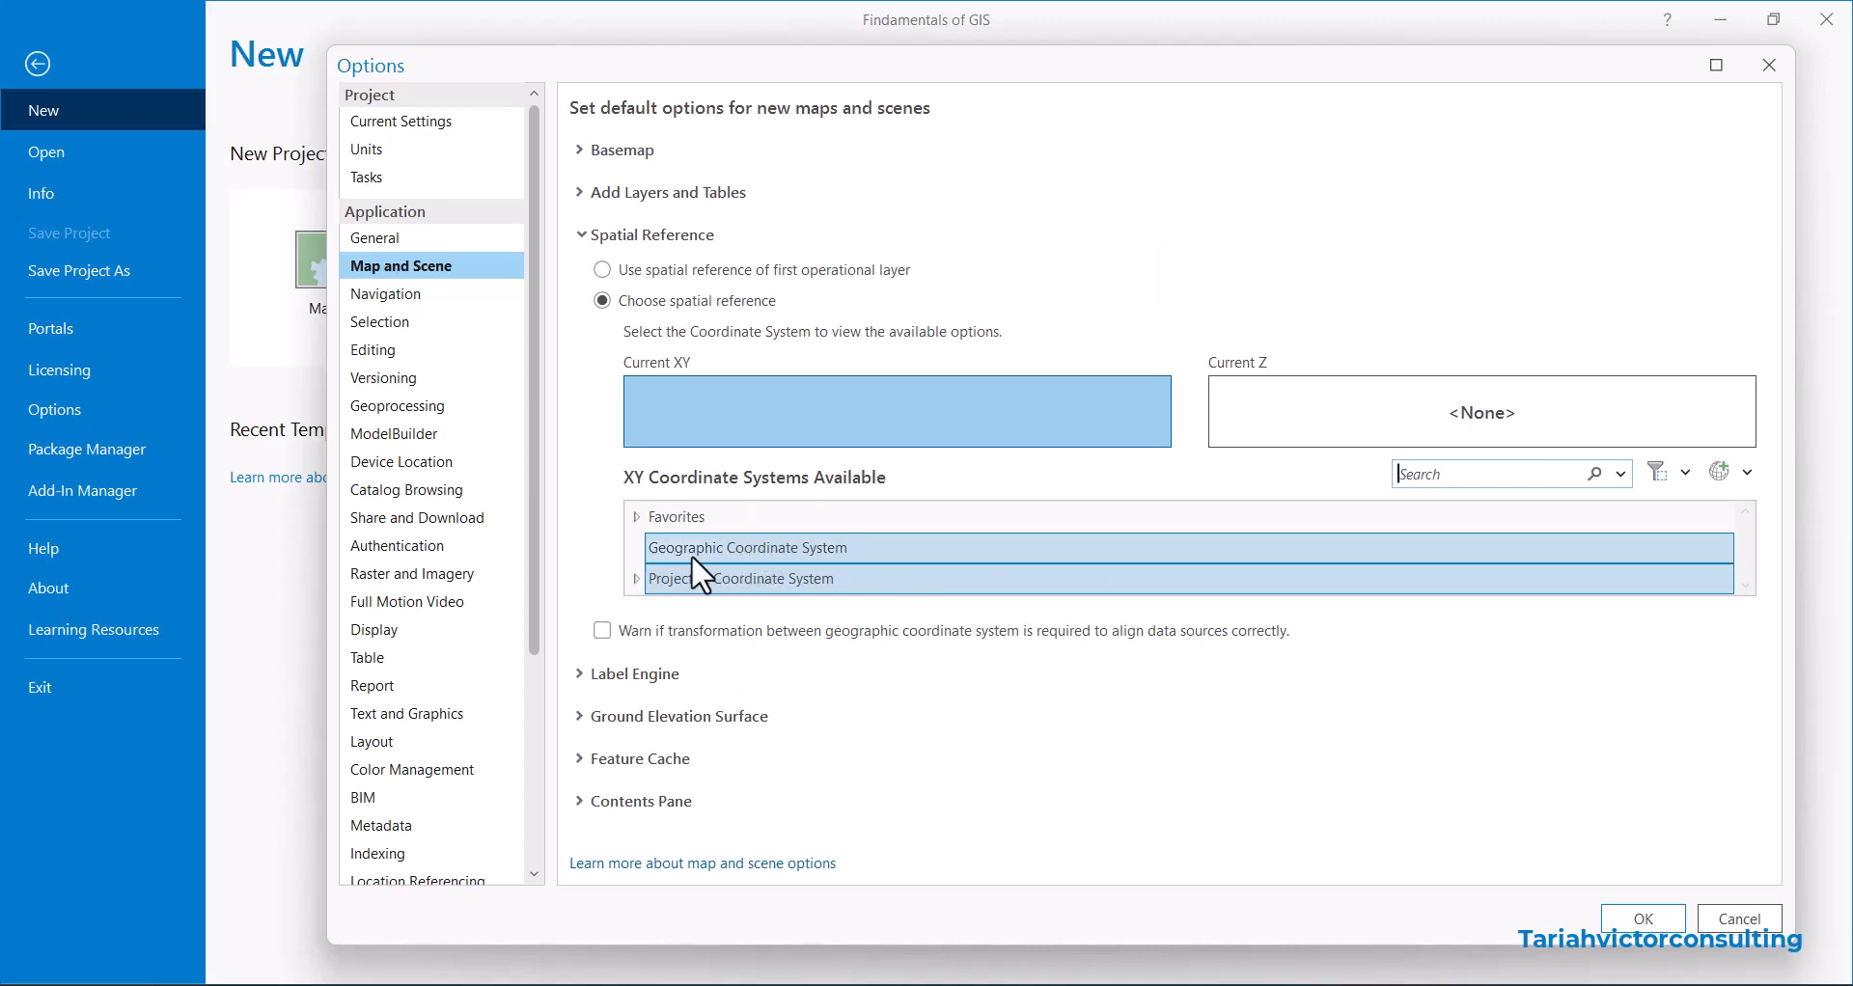
left_click(1621, 473)
left_click(1551, 472)
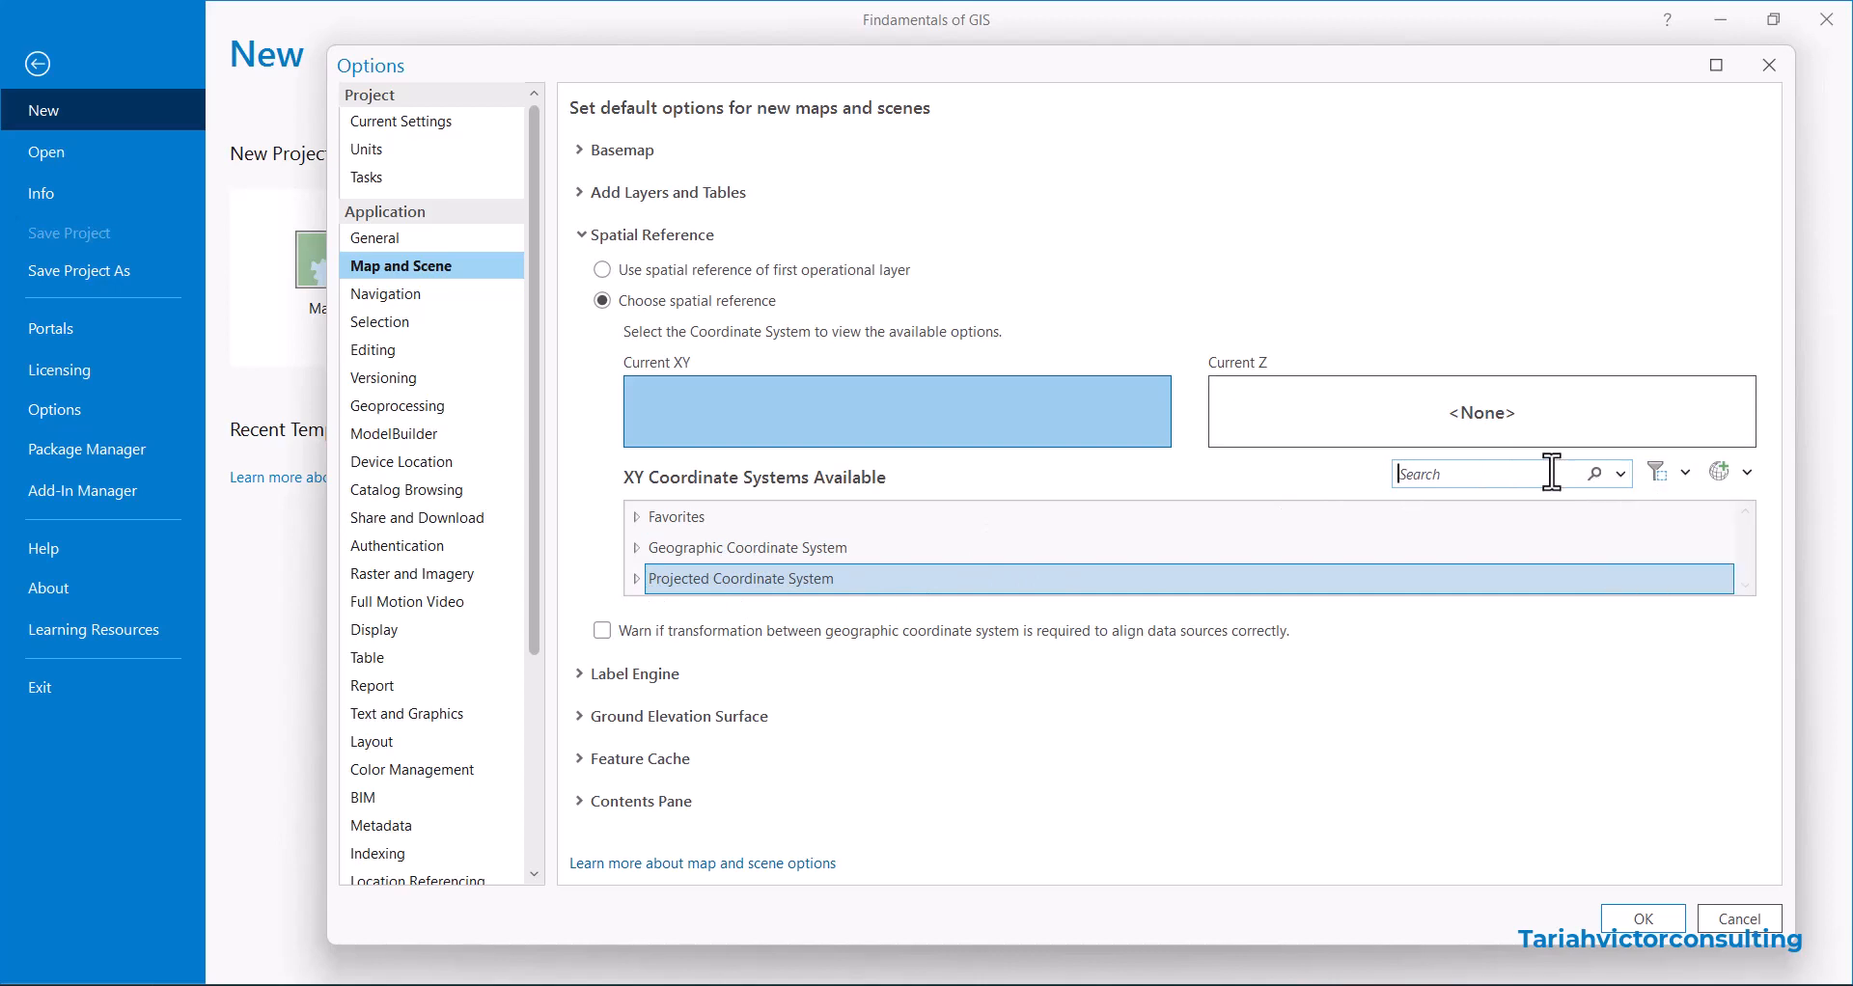
Set the default XY coordinate system to WGS 1984 UTM Zone 32N from the projected UTM, WGS 1984, Northern Hemisphere group
left_click(637, 579)
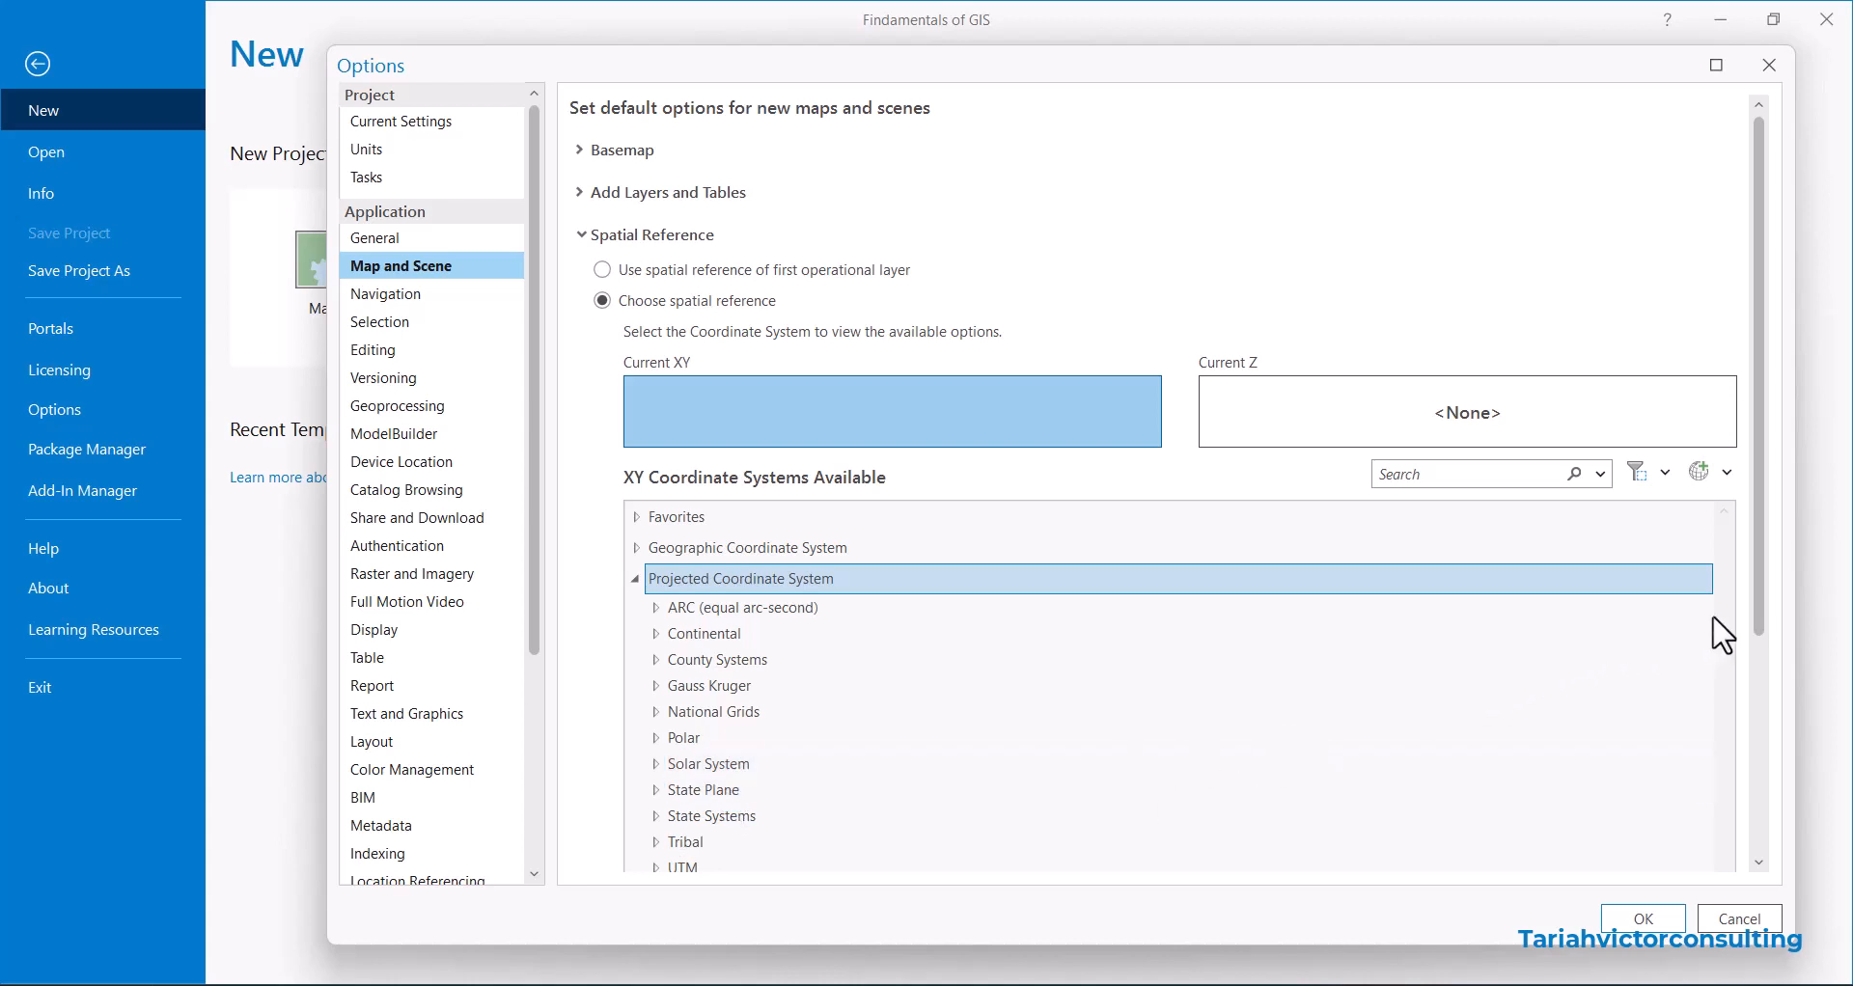
left_click_drag(1762, 605, 1765, 743)
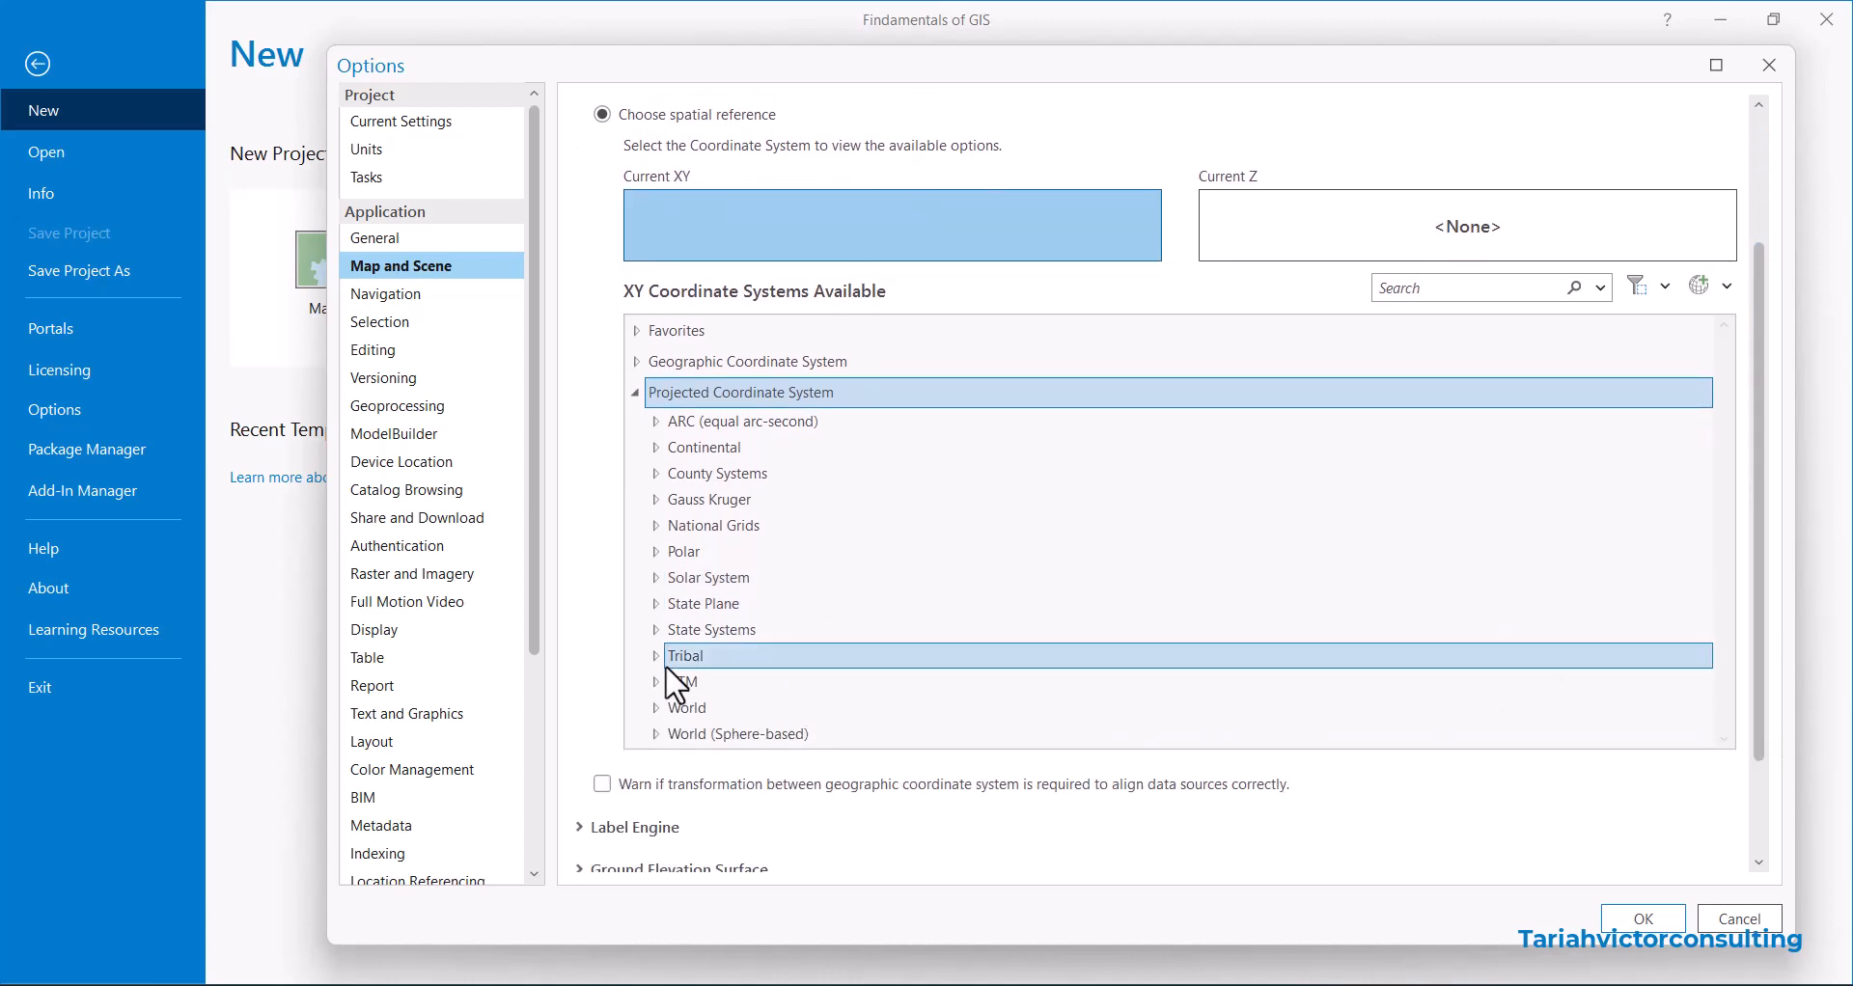
left_click(656, 681)
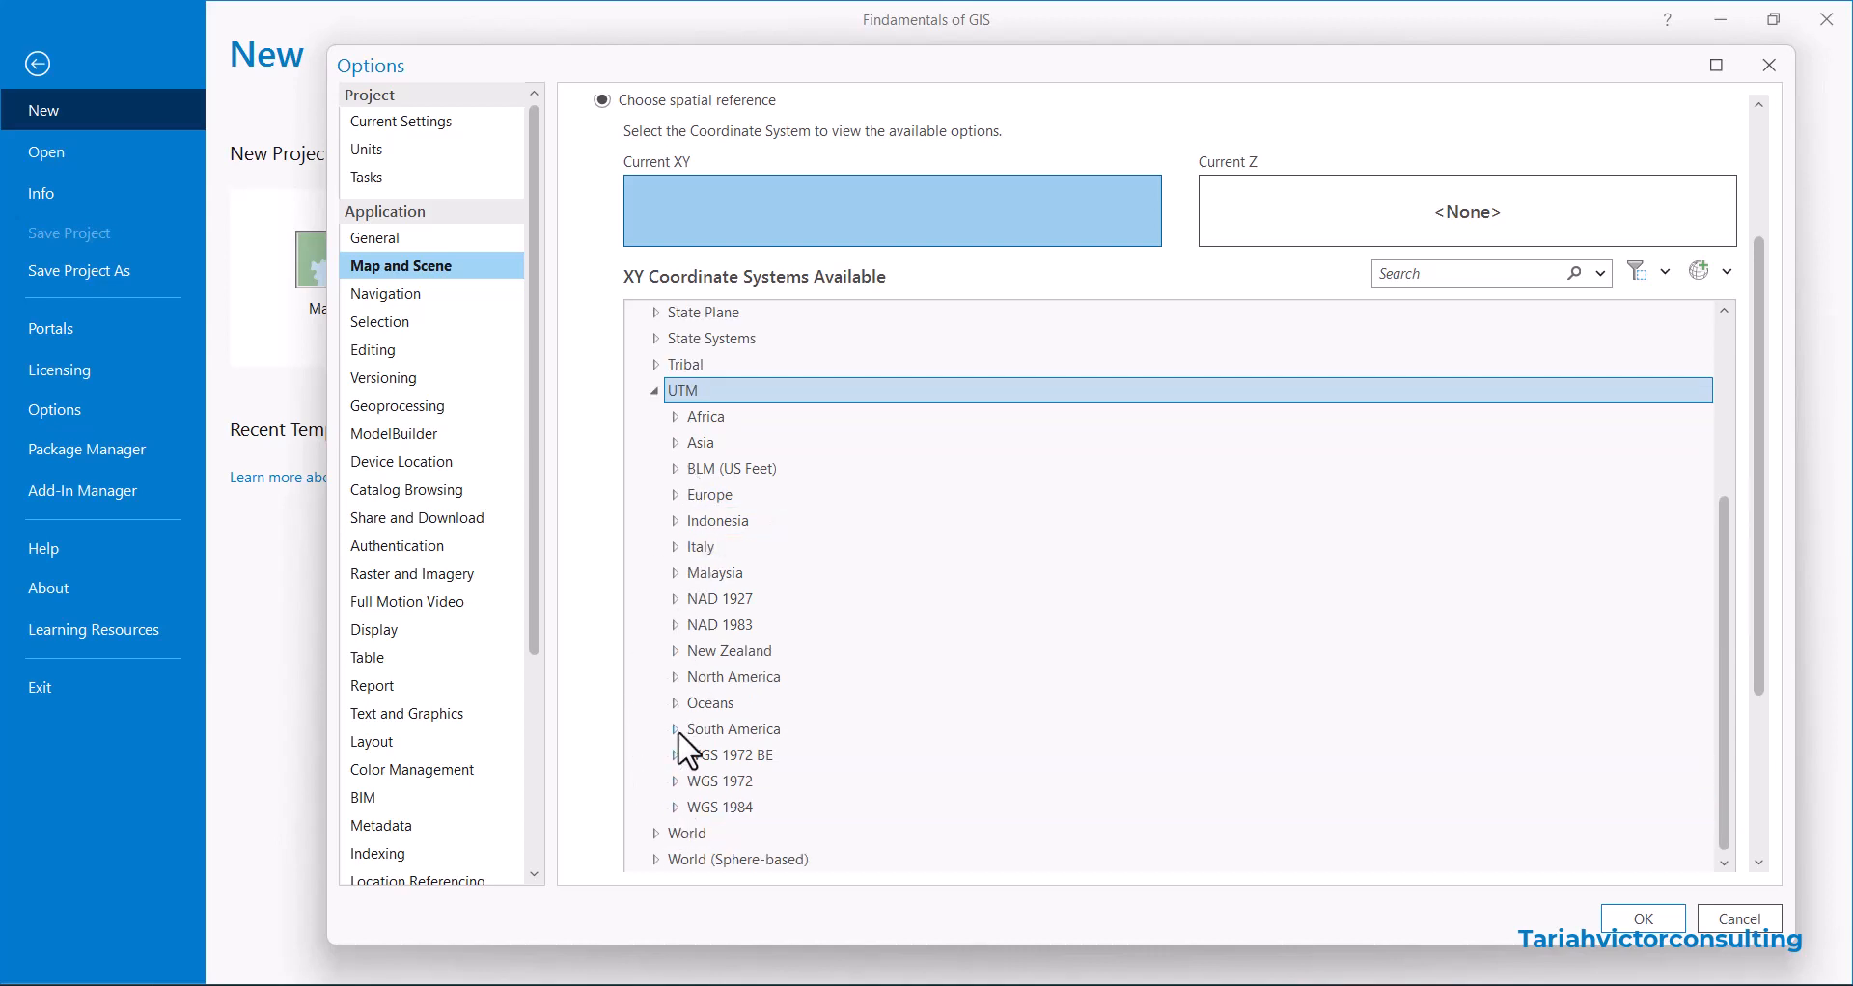
left_click(675, 808)
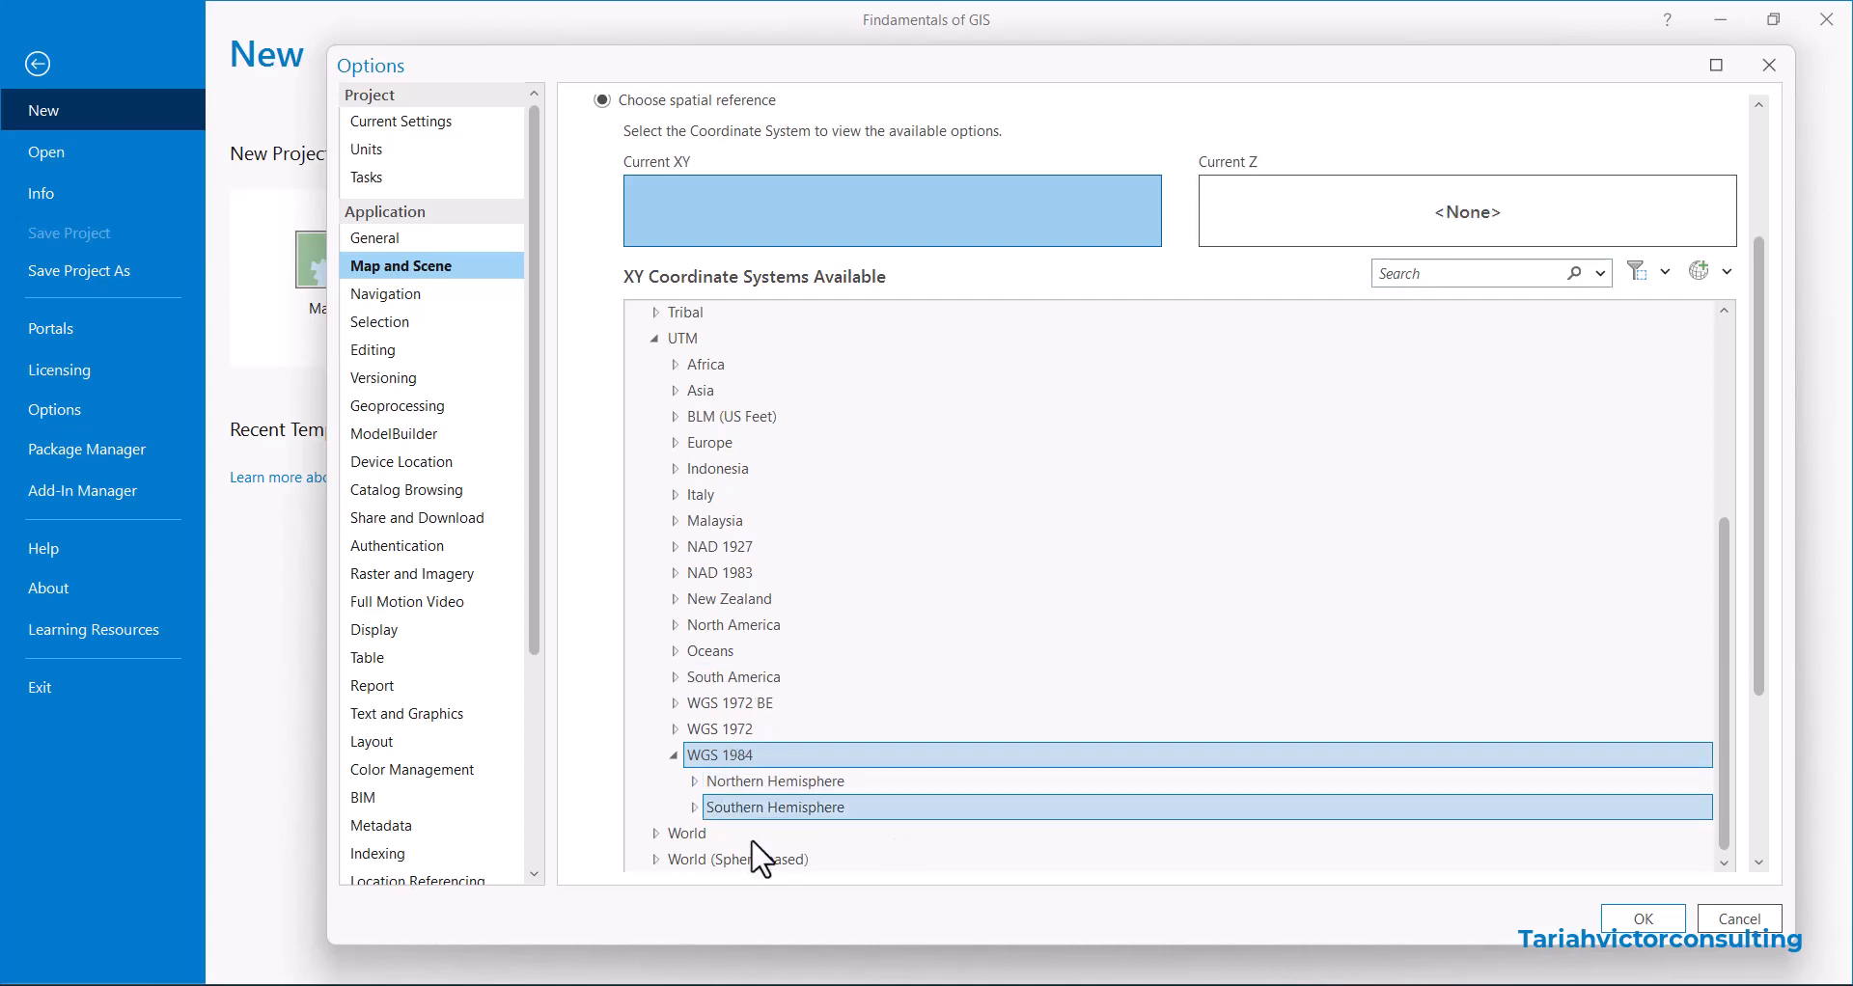
left_click(694, 781)
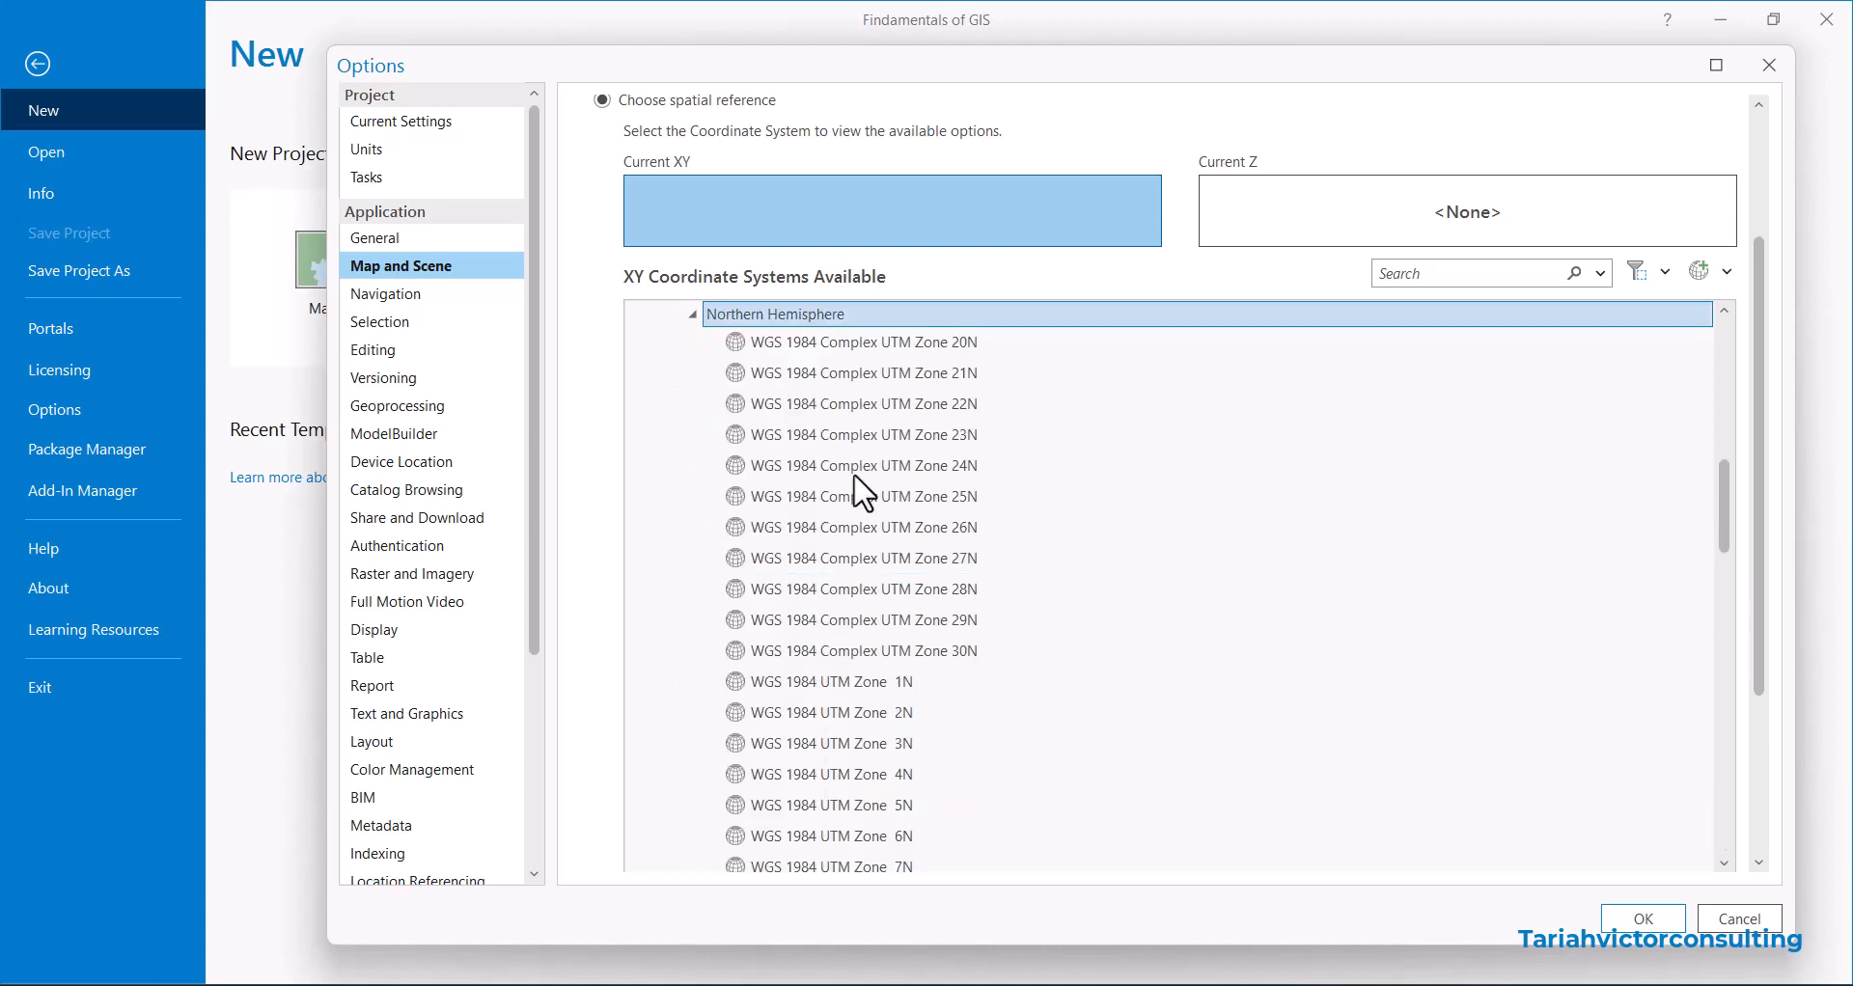
scroll(866, 450, "down", 7)
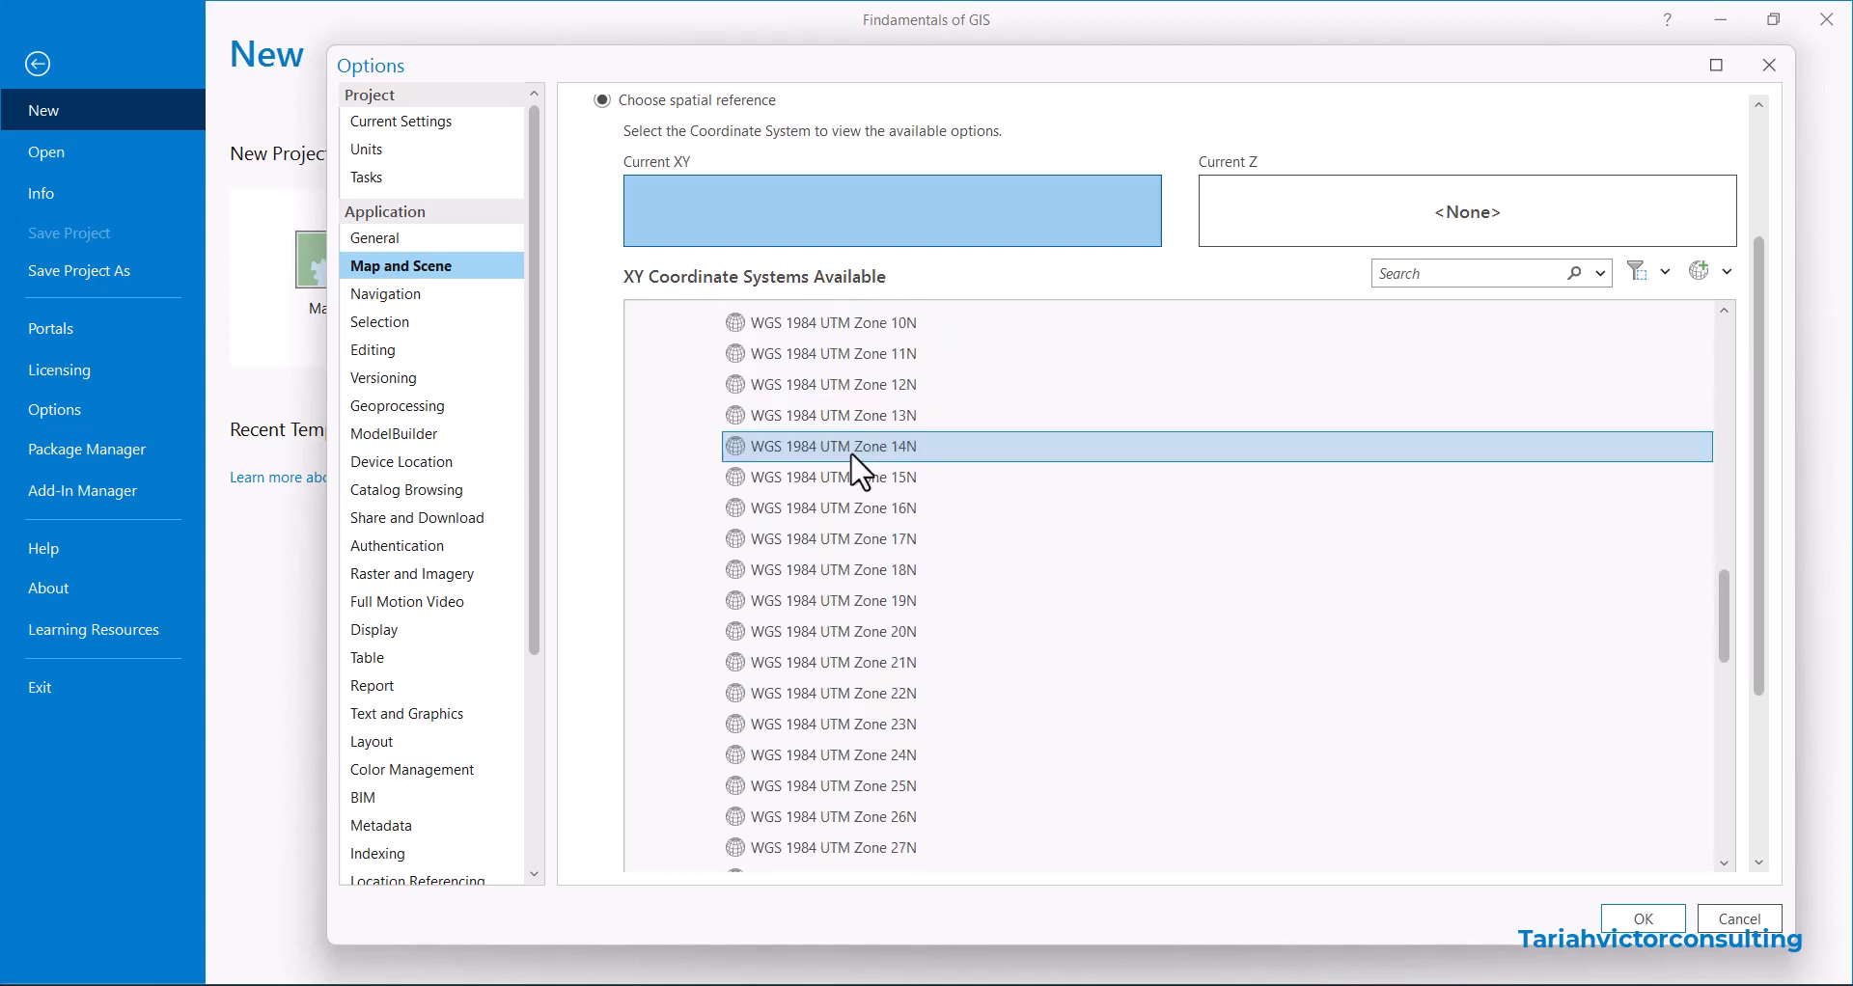
scroll(862, 748, "down", 3)
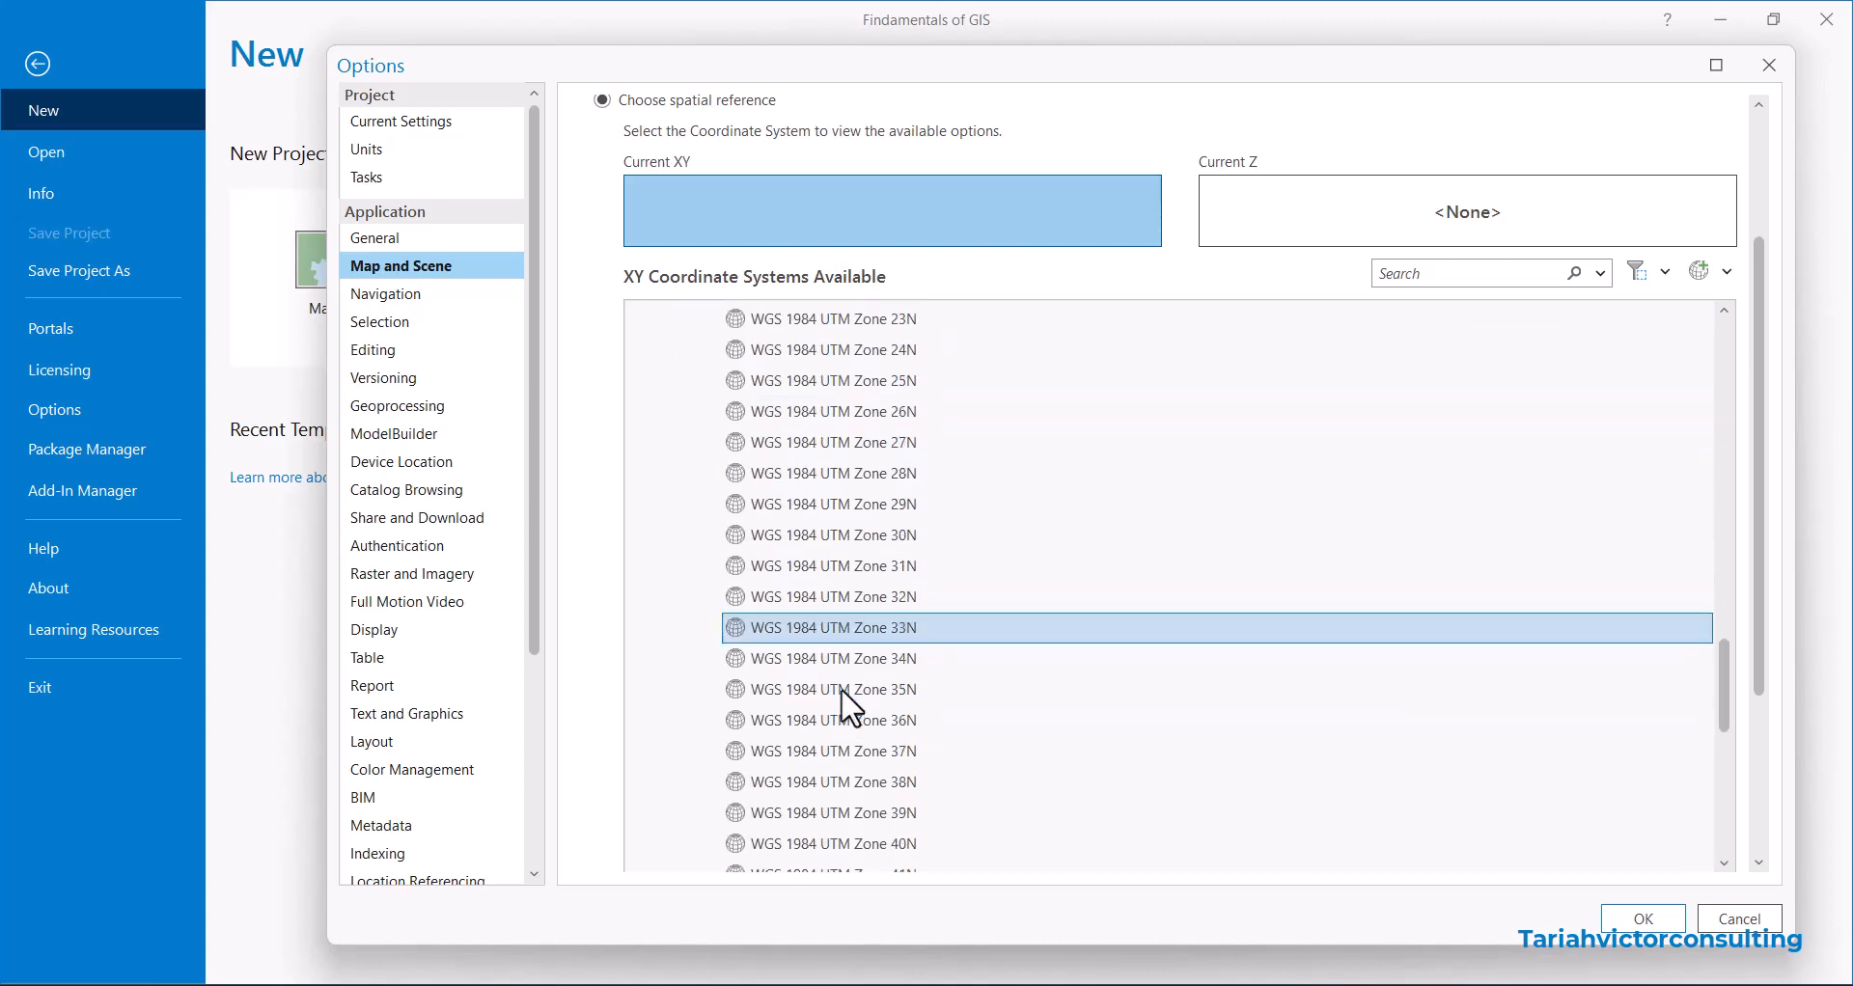
left_click(877, 594)
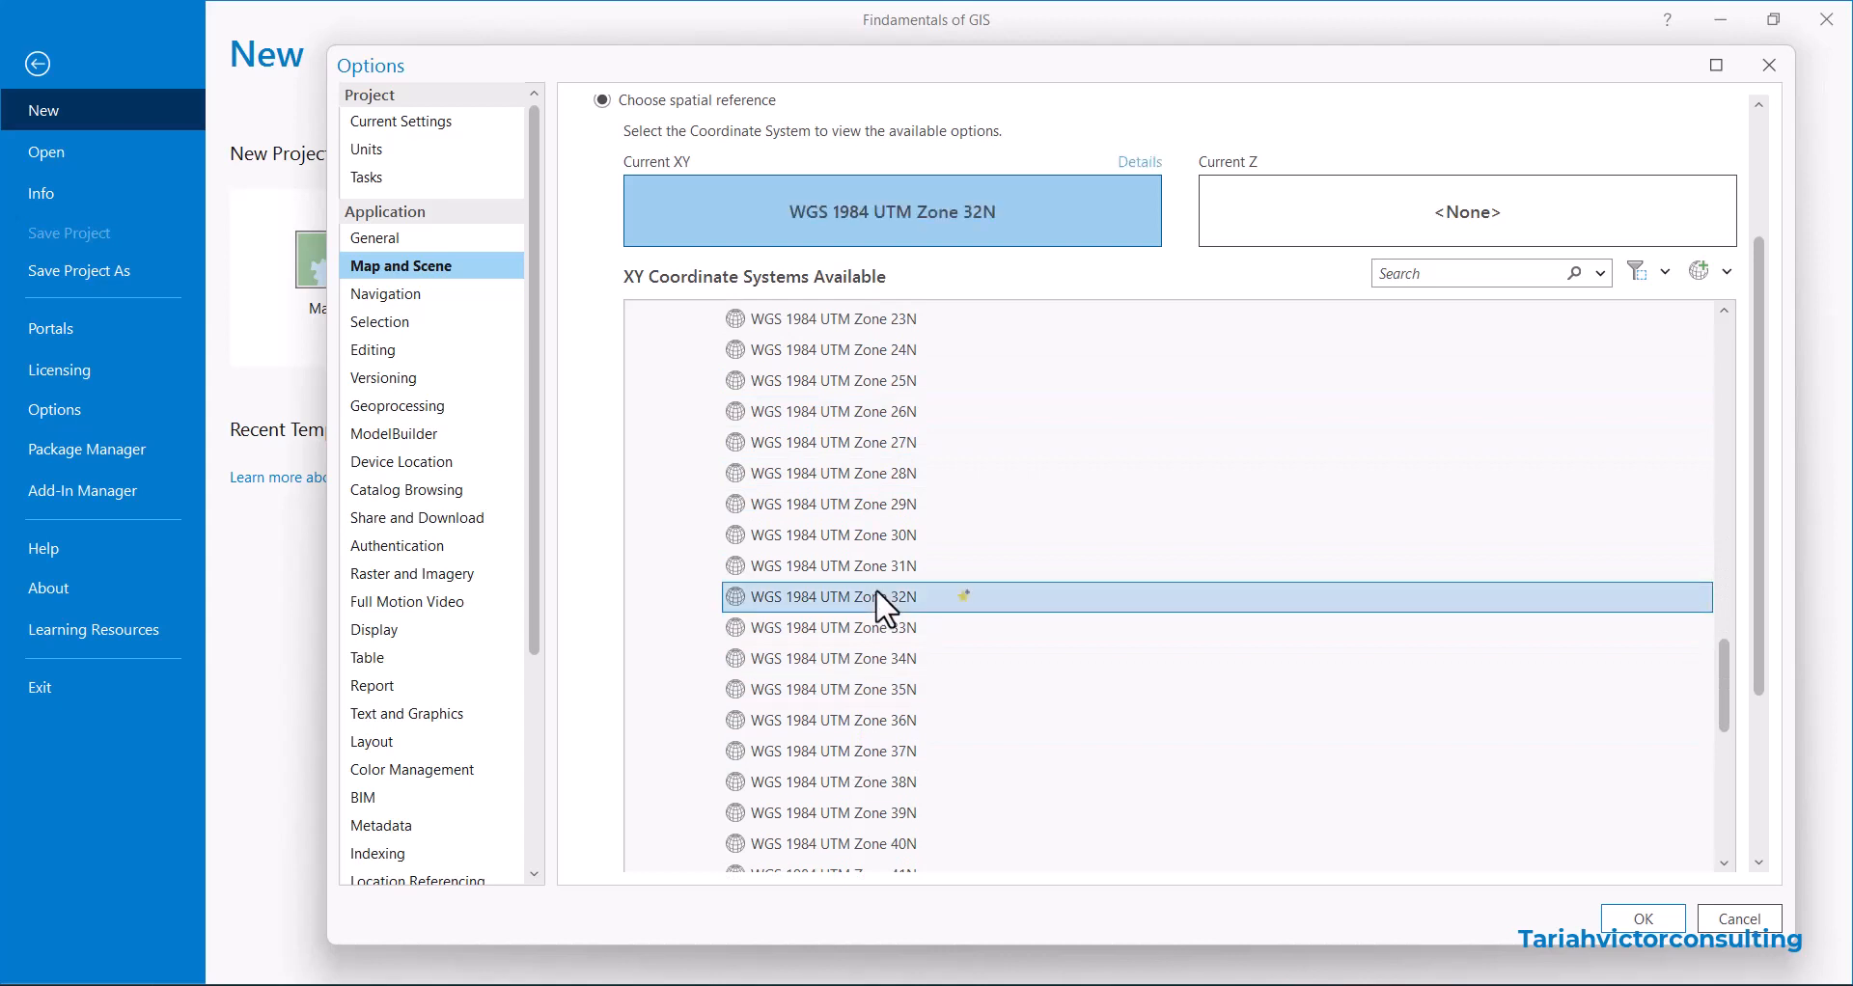
Add WGS 1984 UTM Zone 32N to the favorite coordinate systems and collapse the projected coordinate system tree
right_click(879, 594)
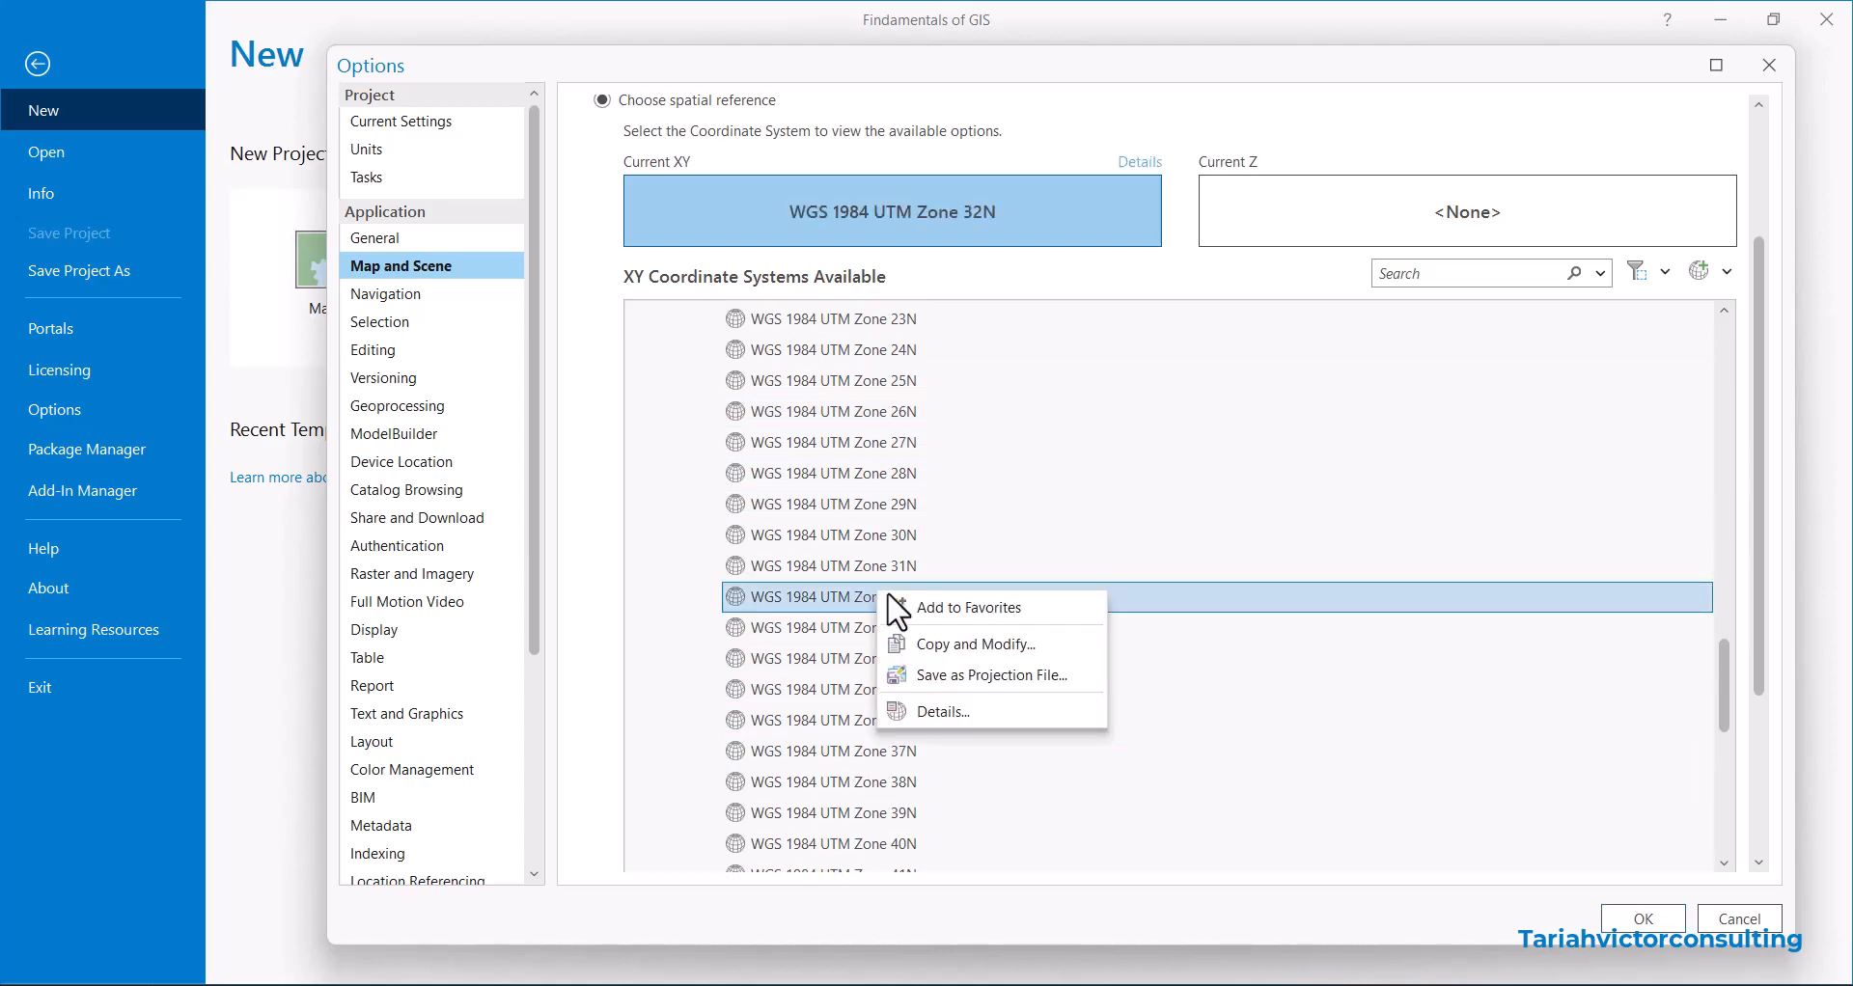
left_click(973, 606)
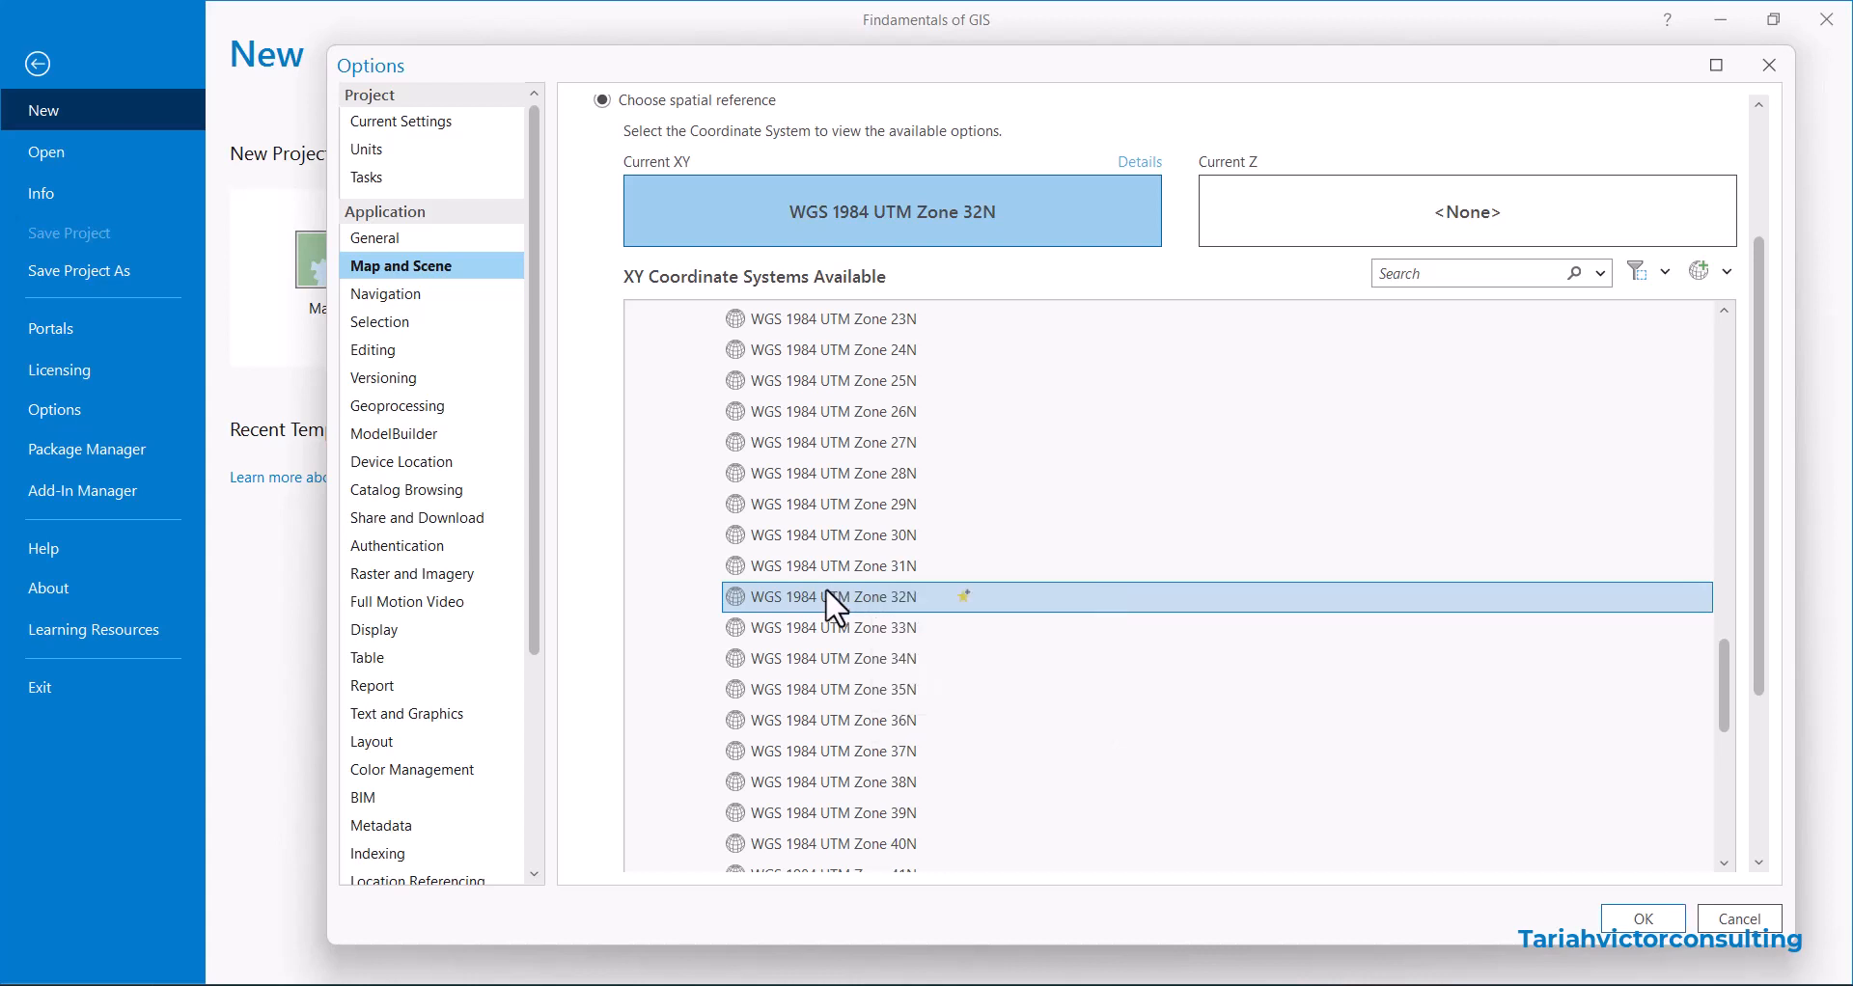
scroll(769, 487, "up", 15)
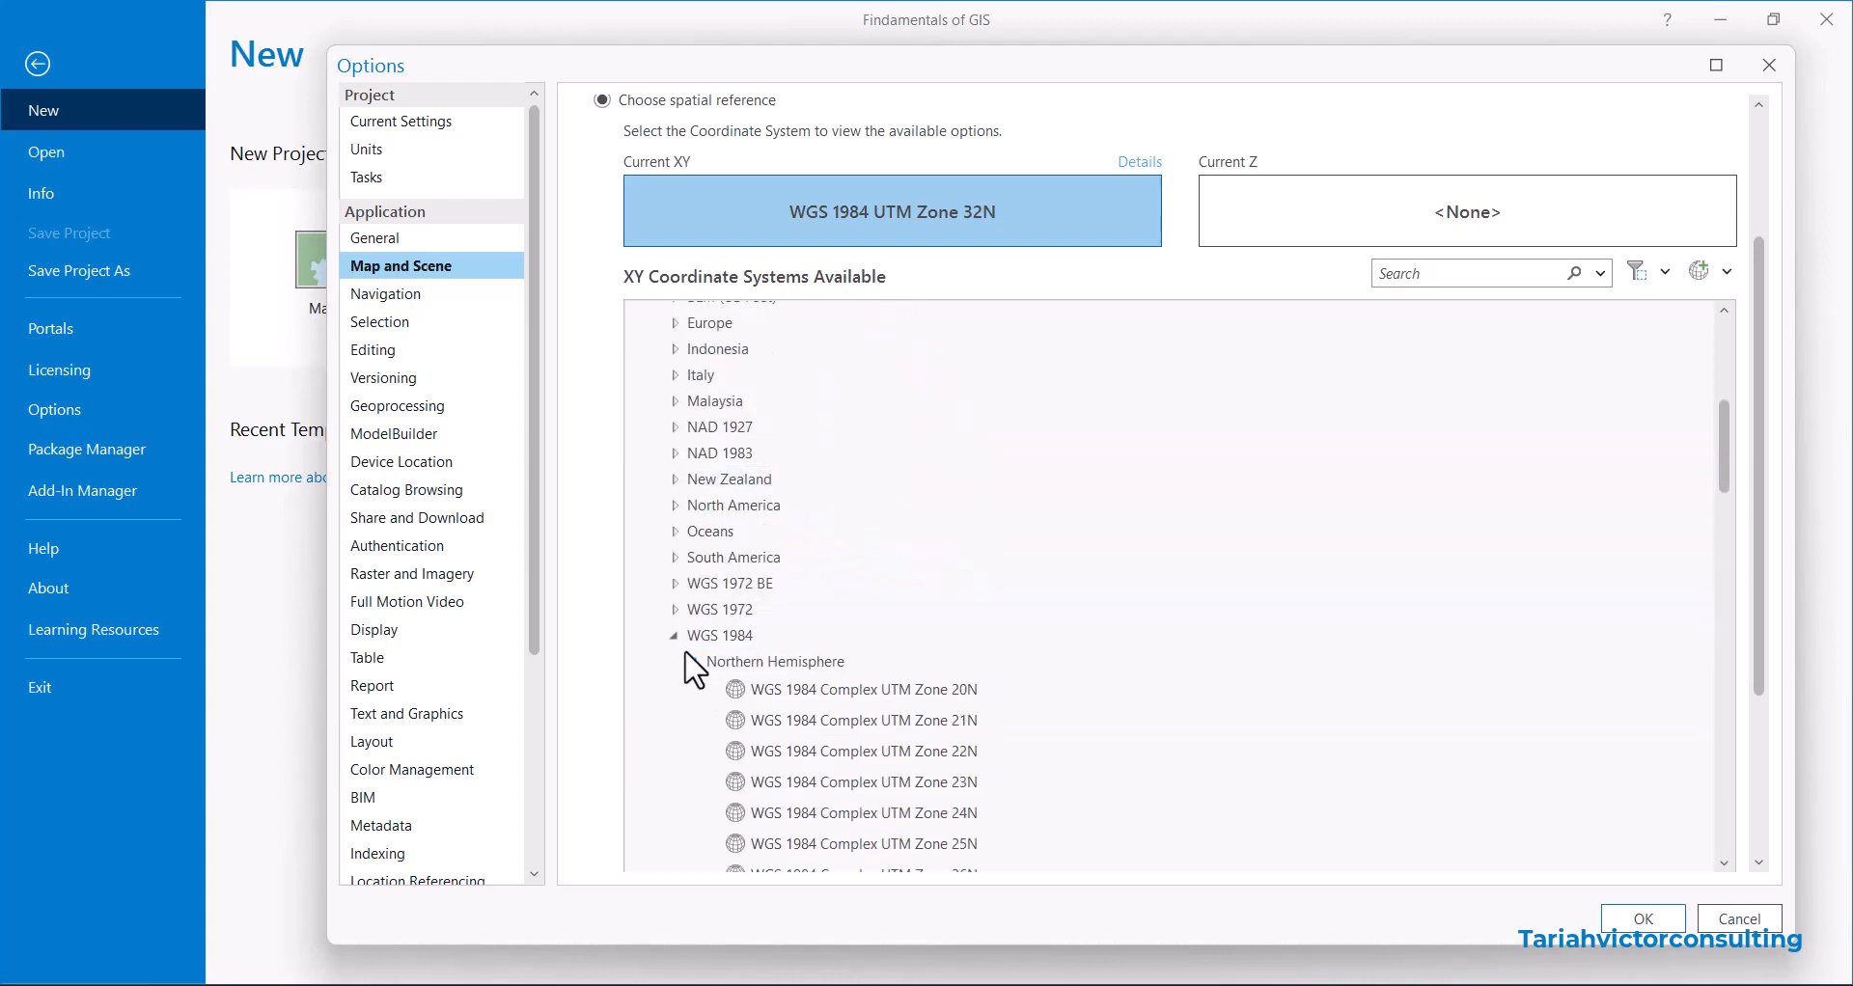
left_click(694, 662)
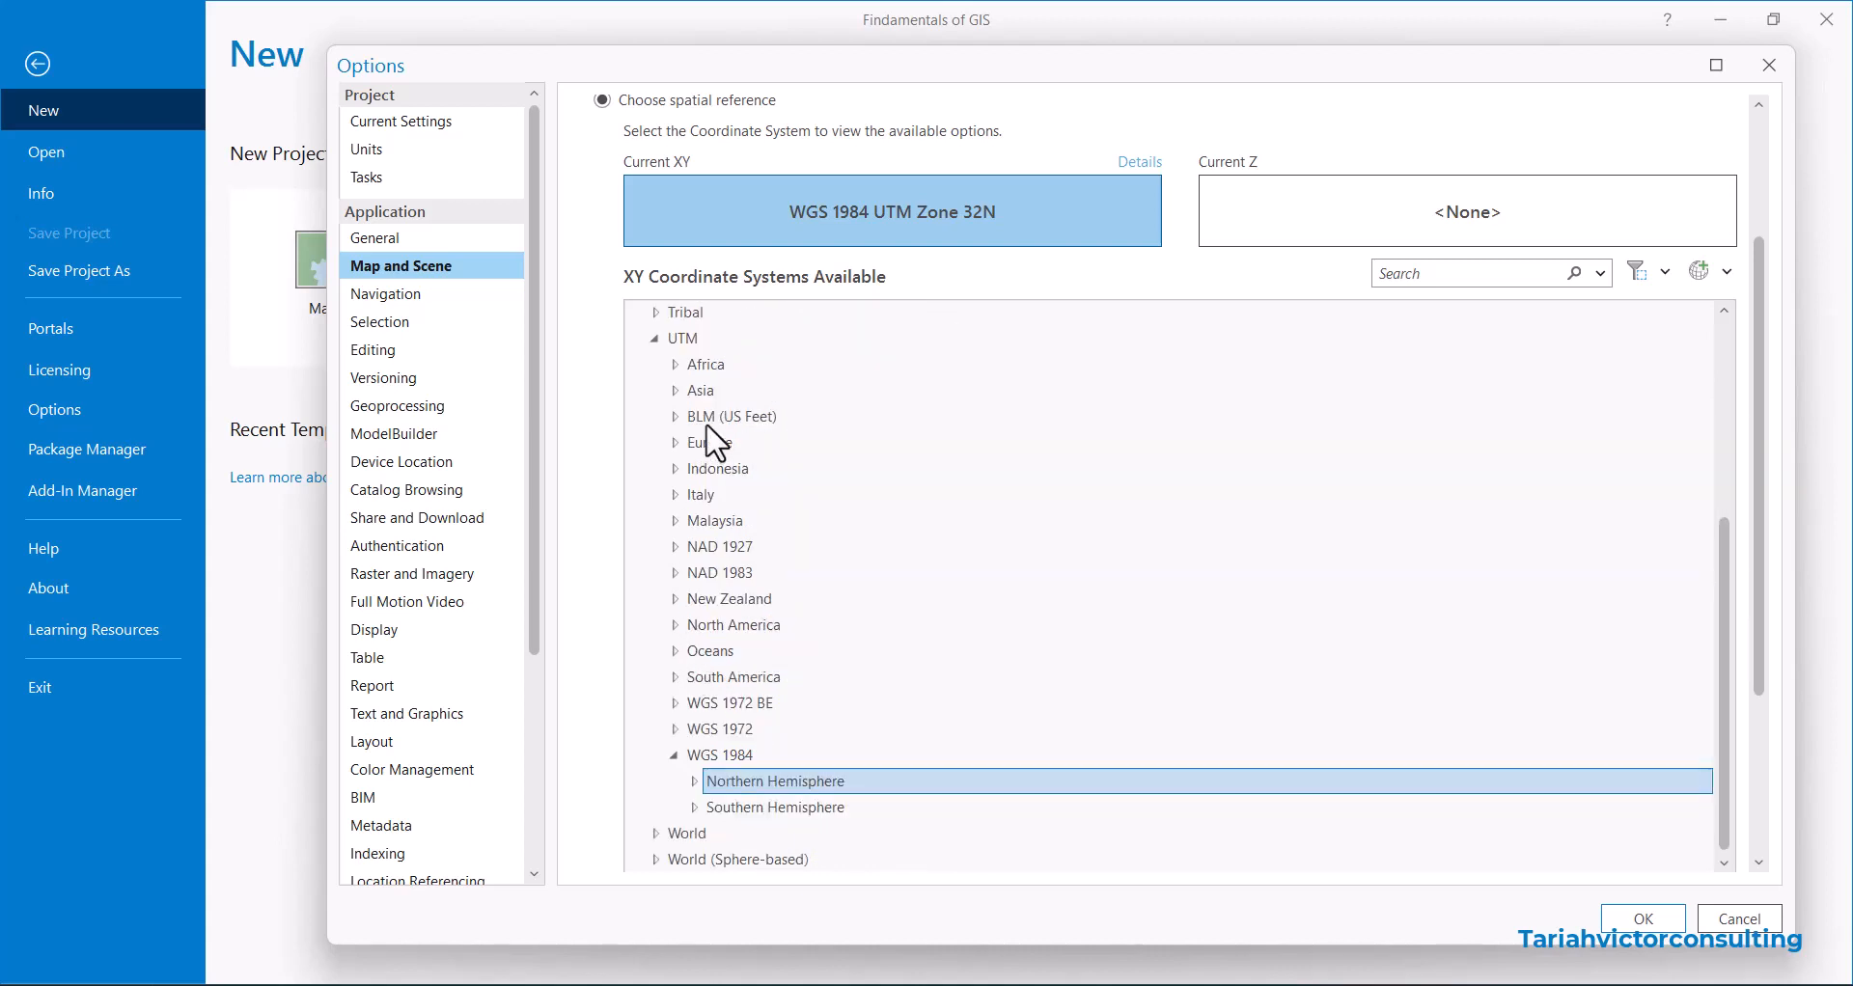
left_click(655, 338)
left_click(632, 376)
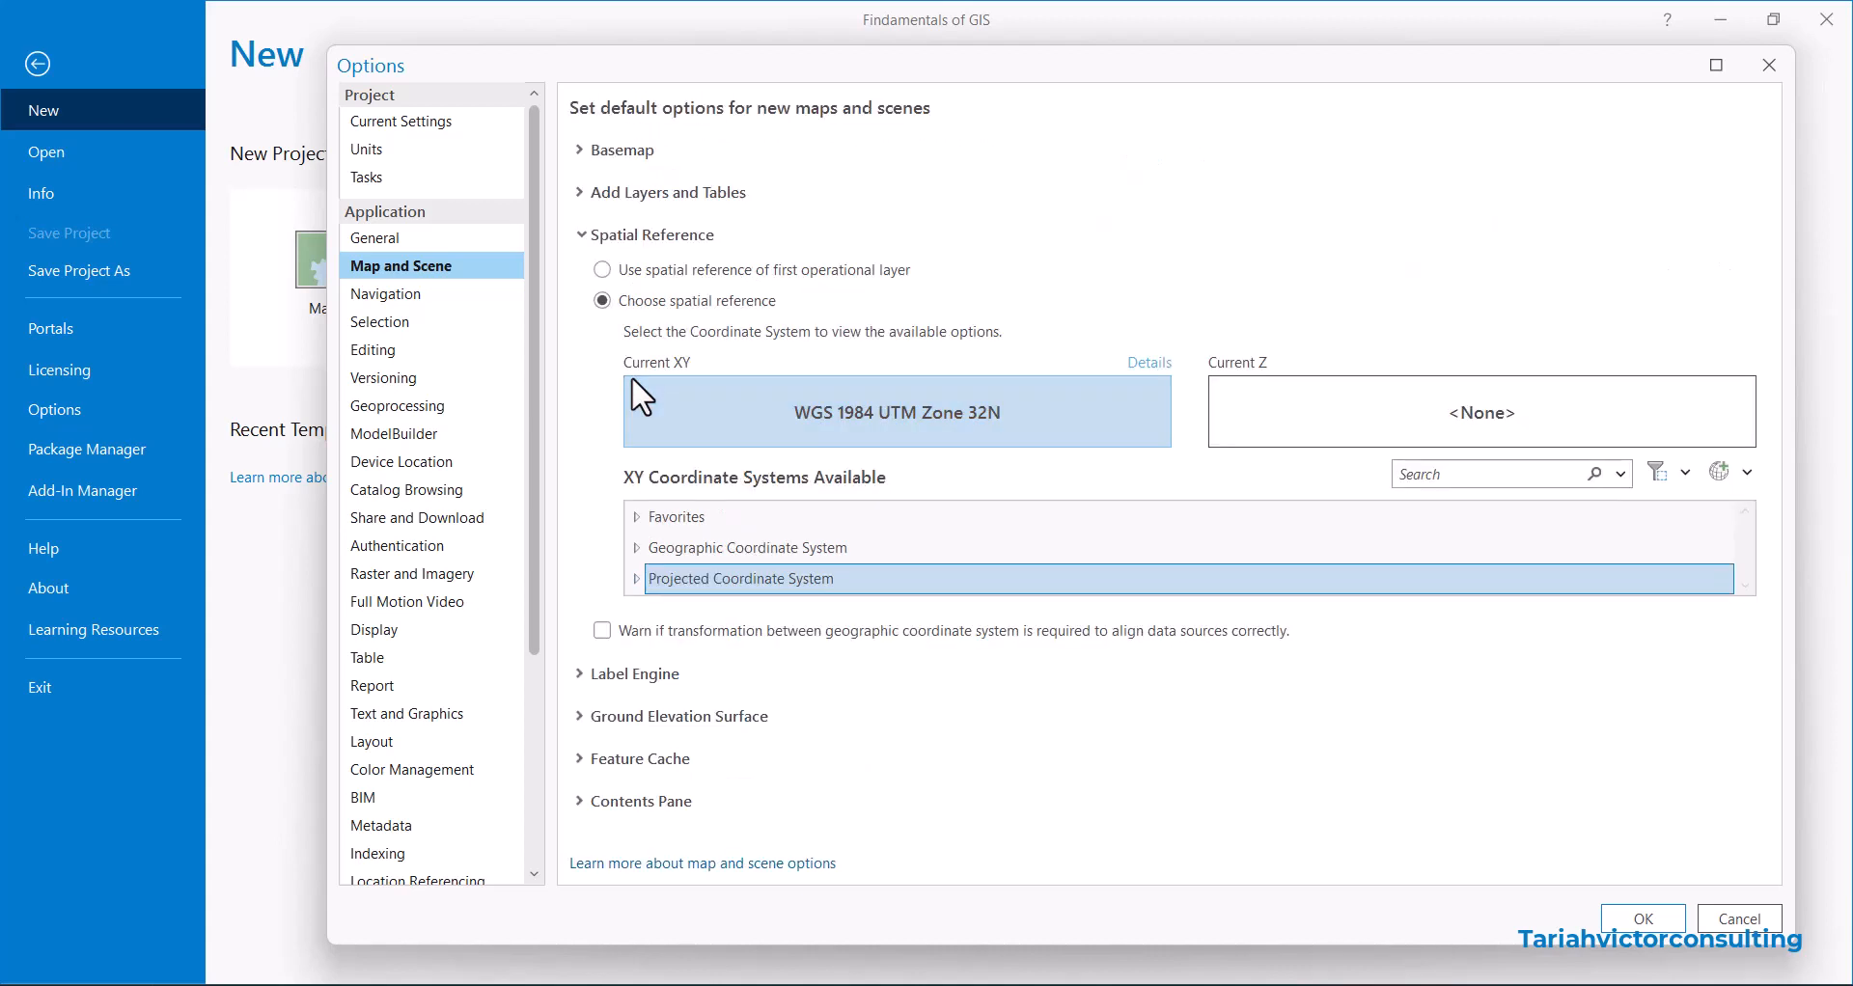
Review the geographic and favorite coordinate system groups, and collapse the Spatial Reference settings
left_click(636, 547)
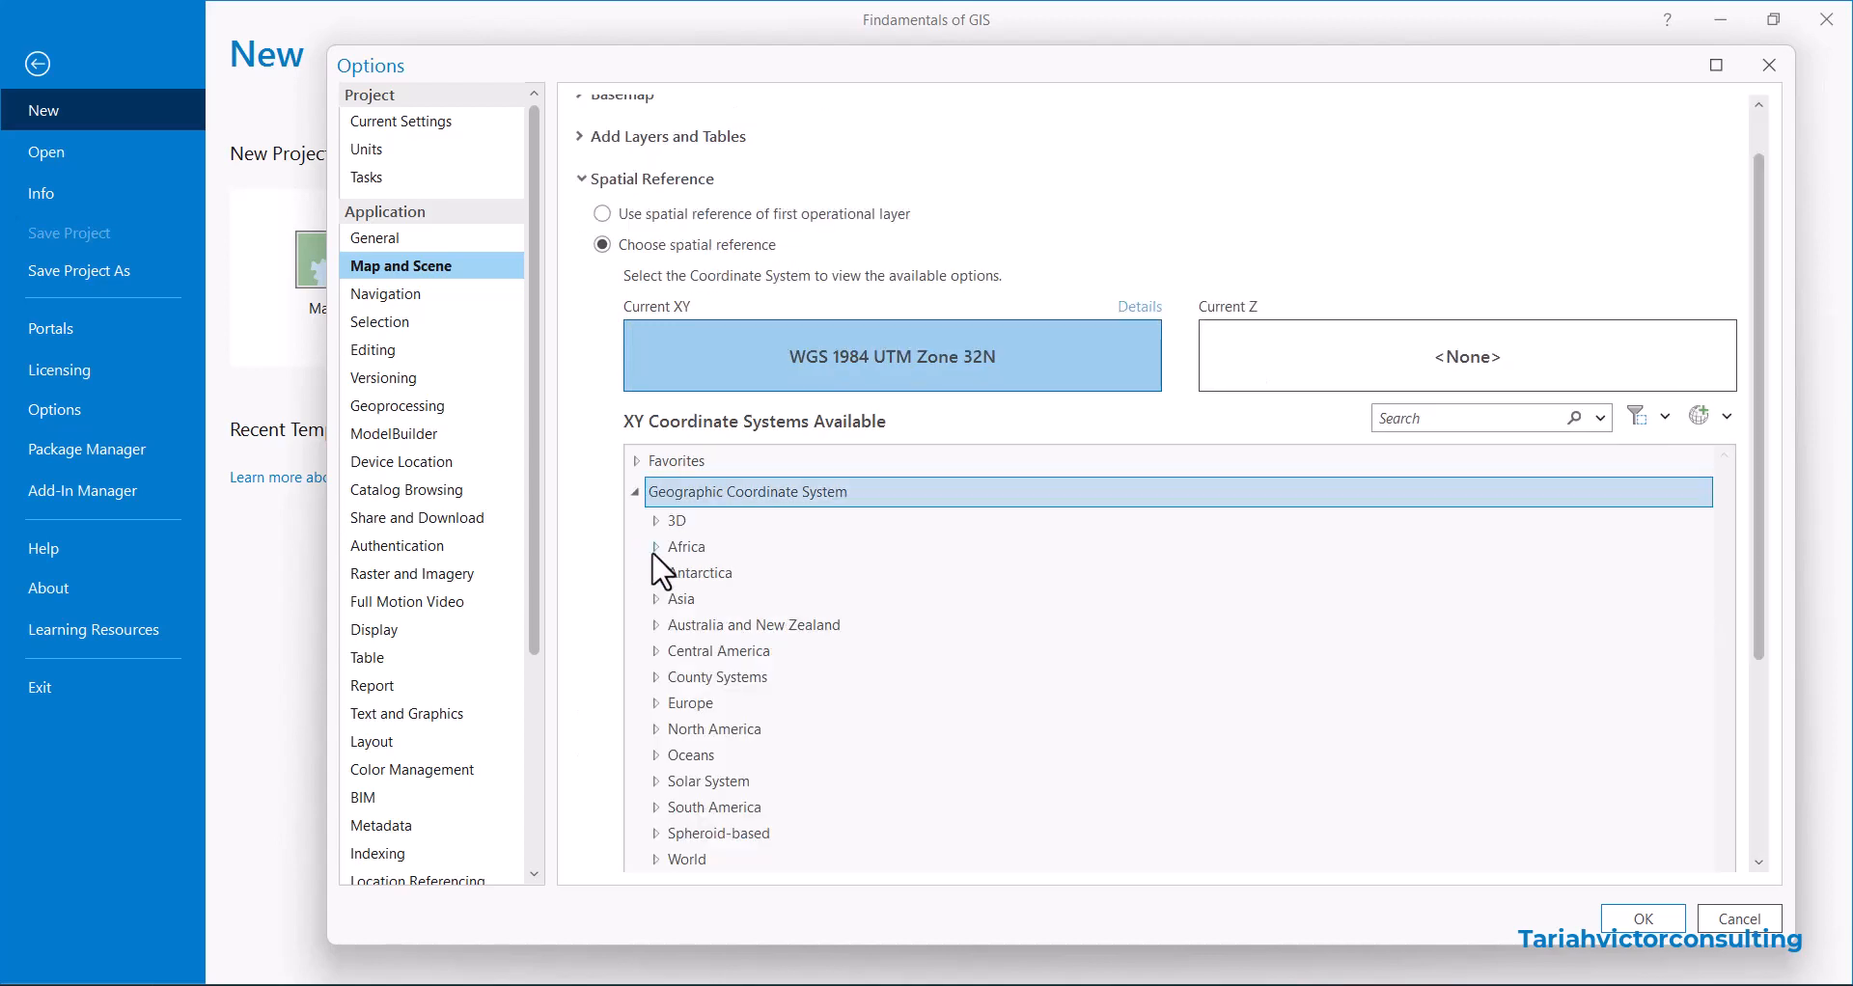
left_click(636, 493)
left_click(635, 513)
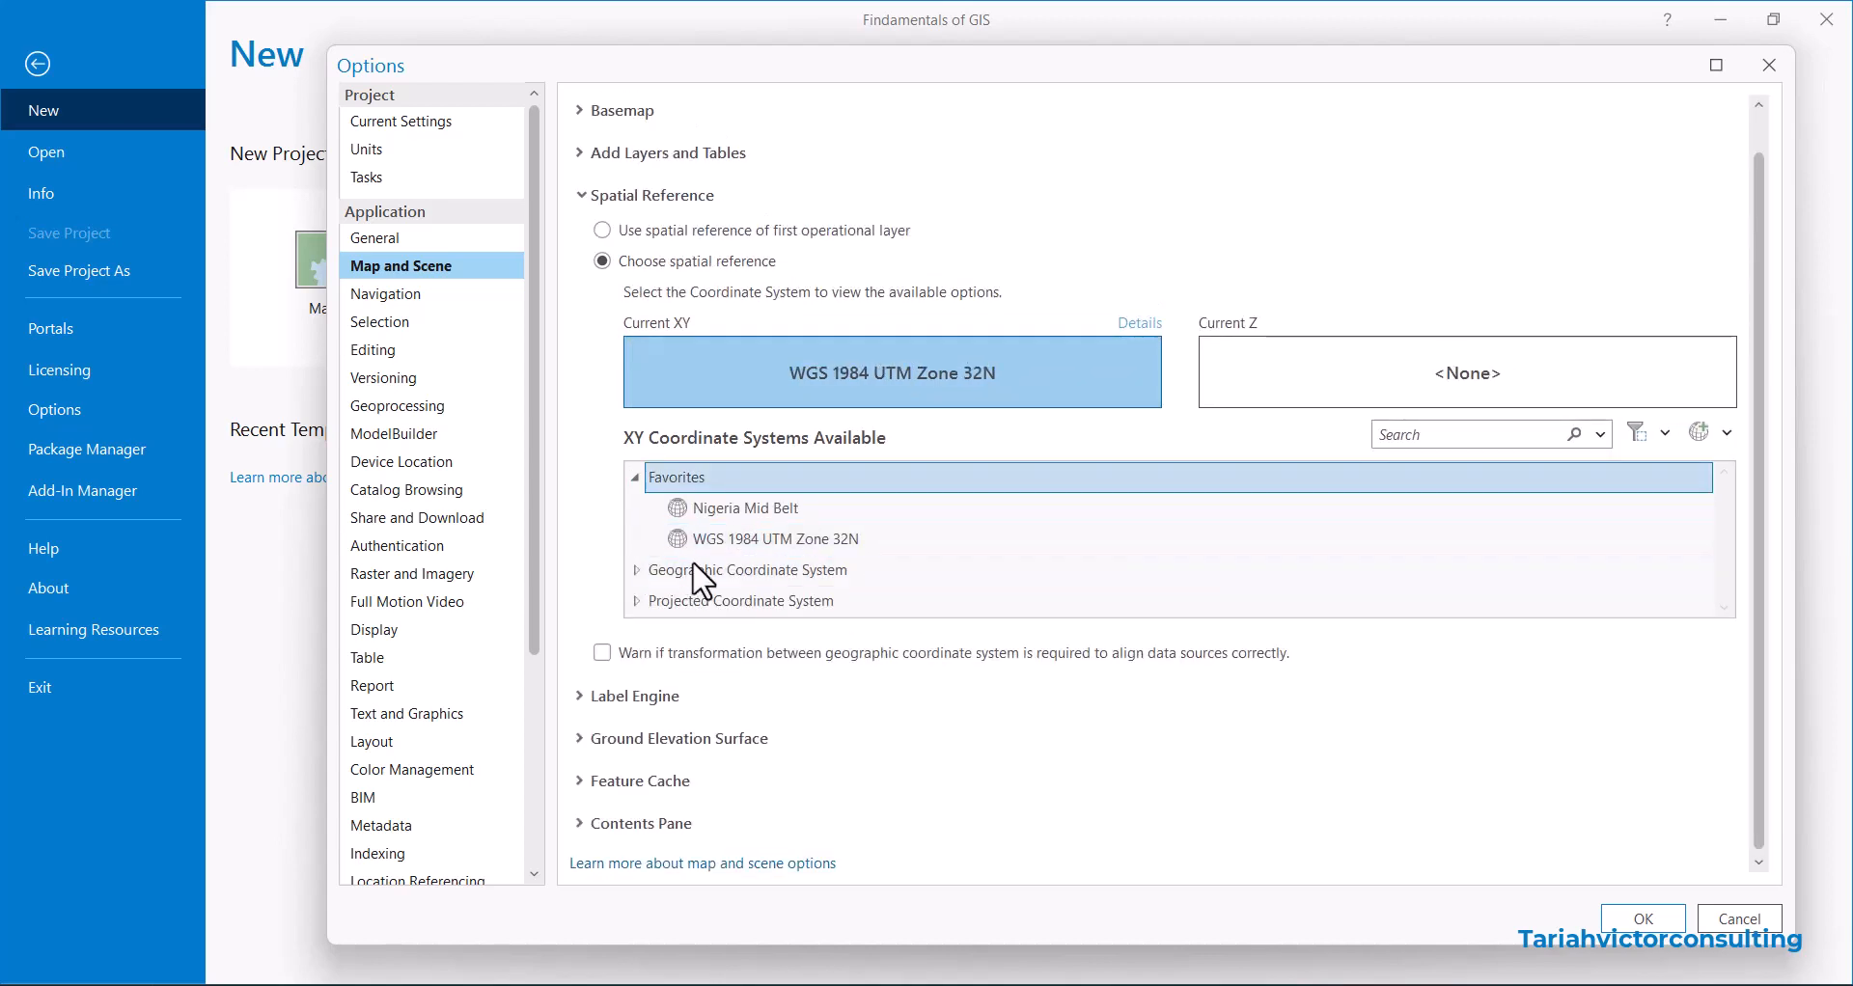
left_click(634, 480)
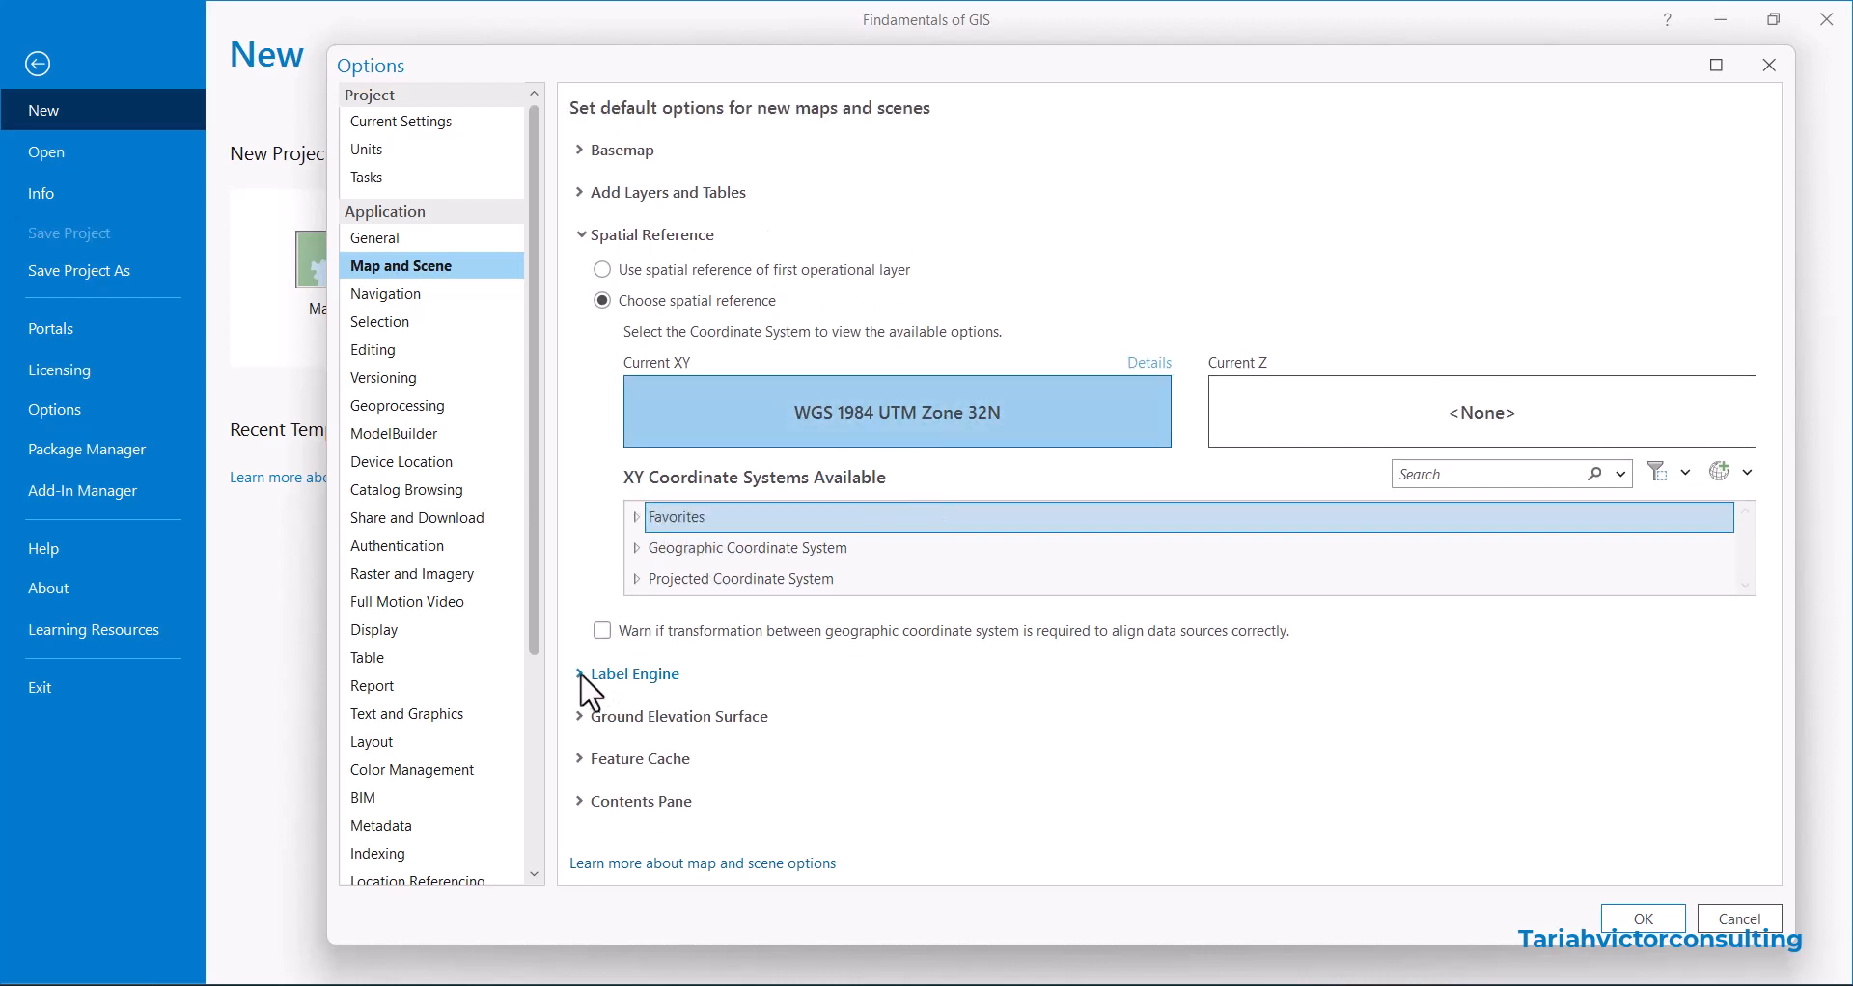
left_click(582, 236)
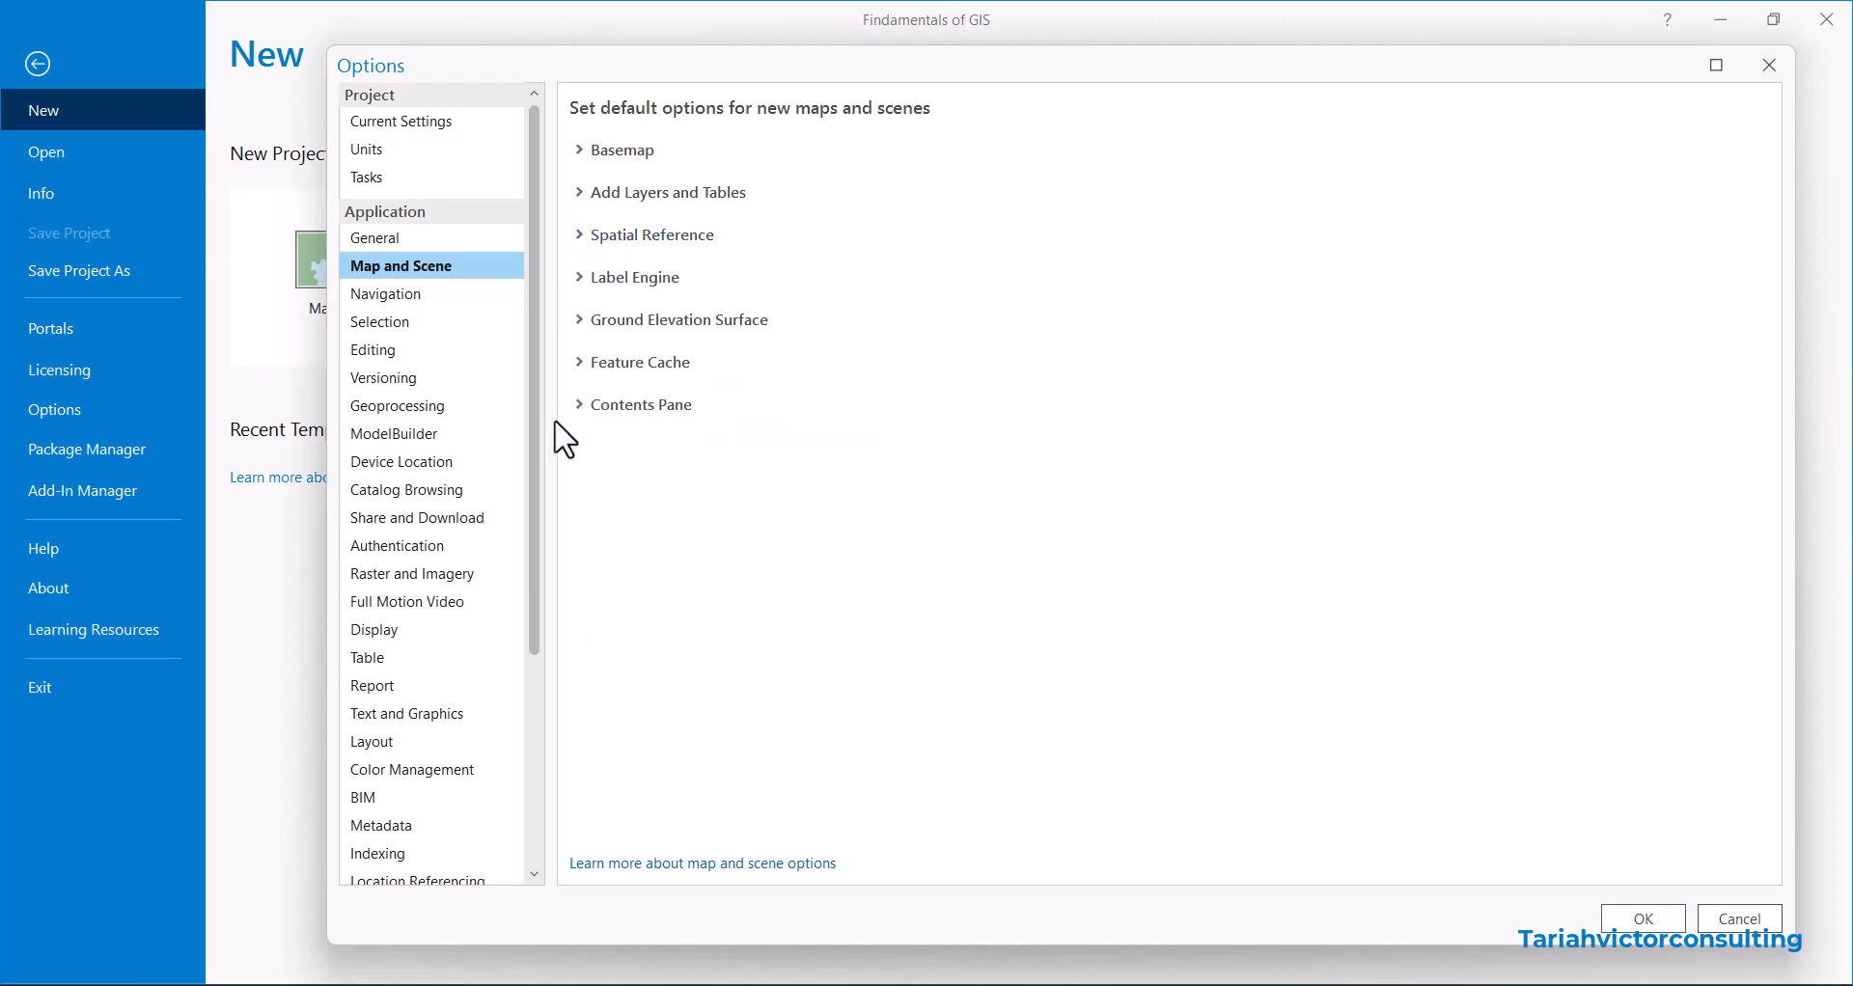
Set the default label engine for new maps and scenes to Maplex Label Engine and collapse the Label Engine settings
left_click(583, 278)
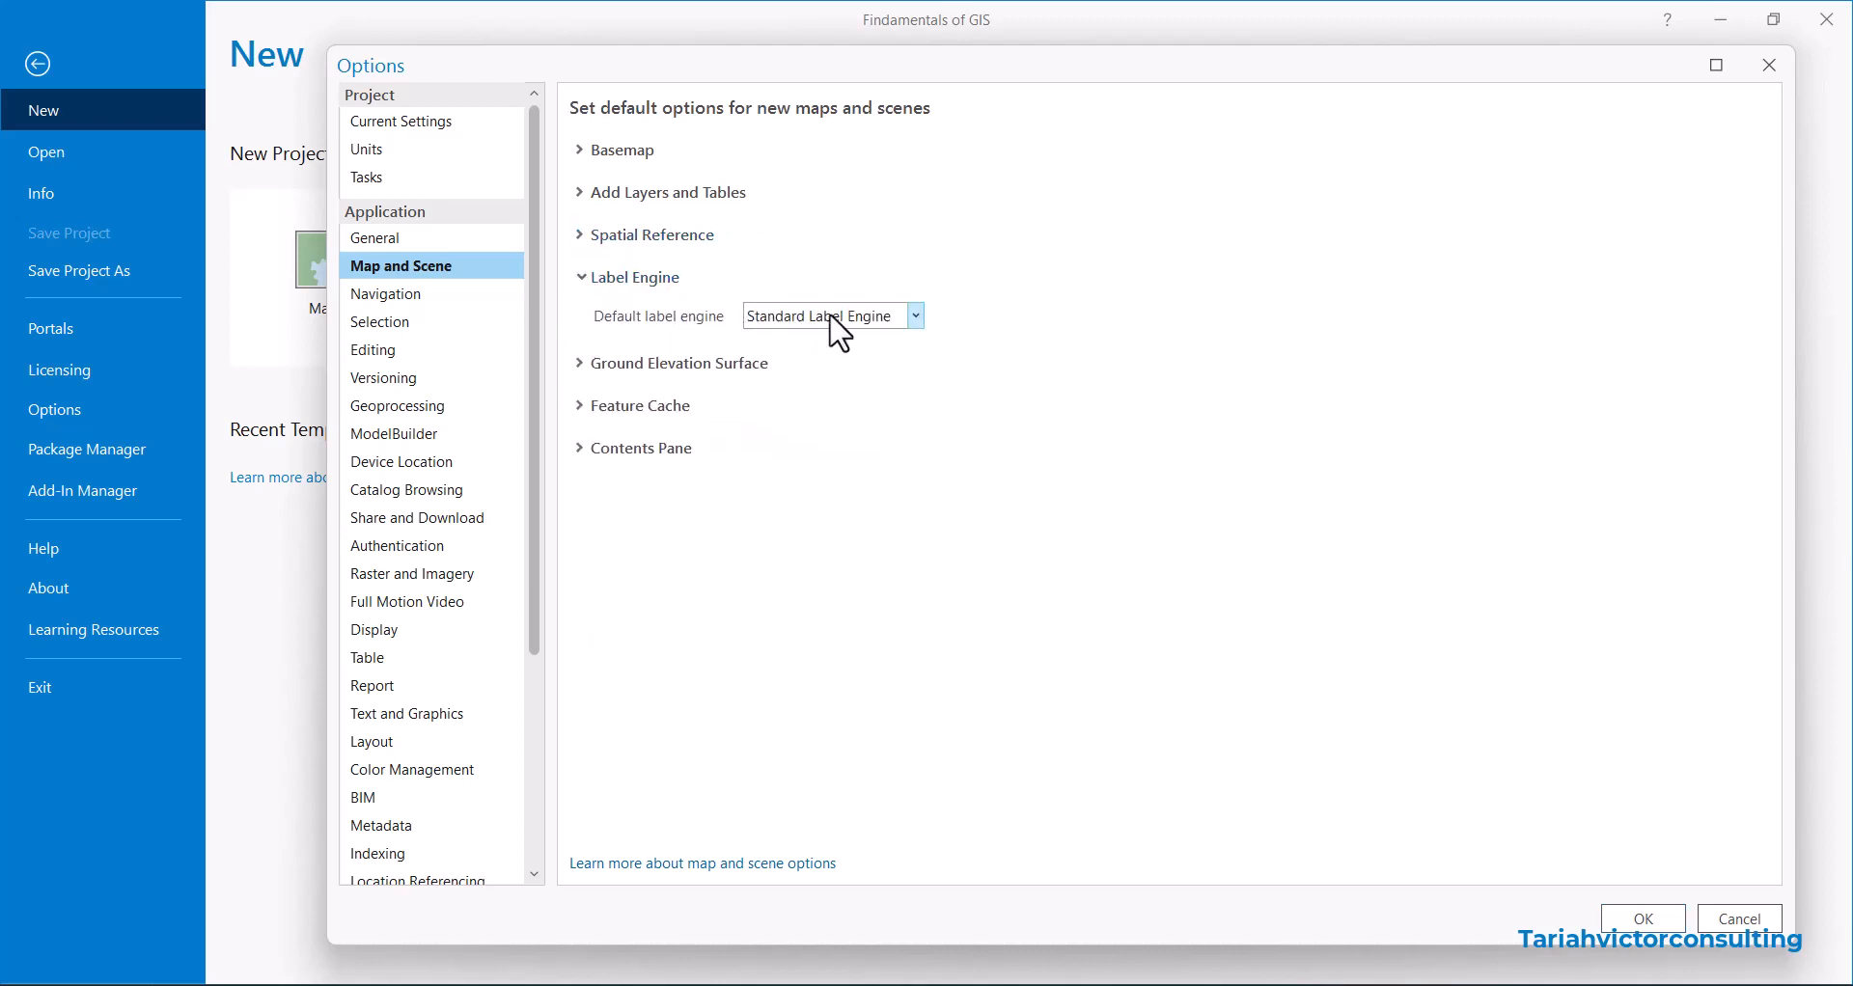
left_click(905, 322)
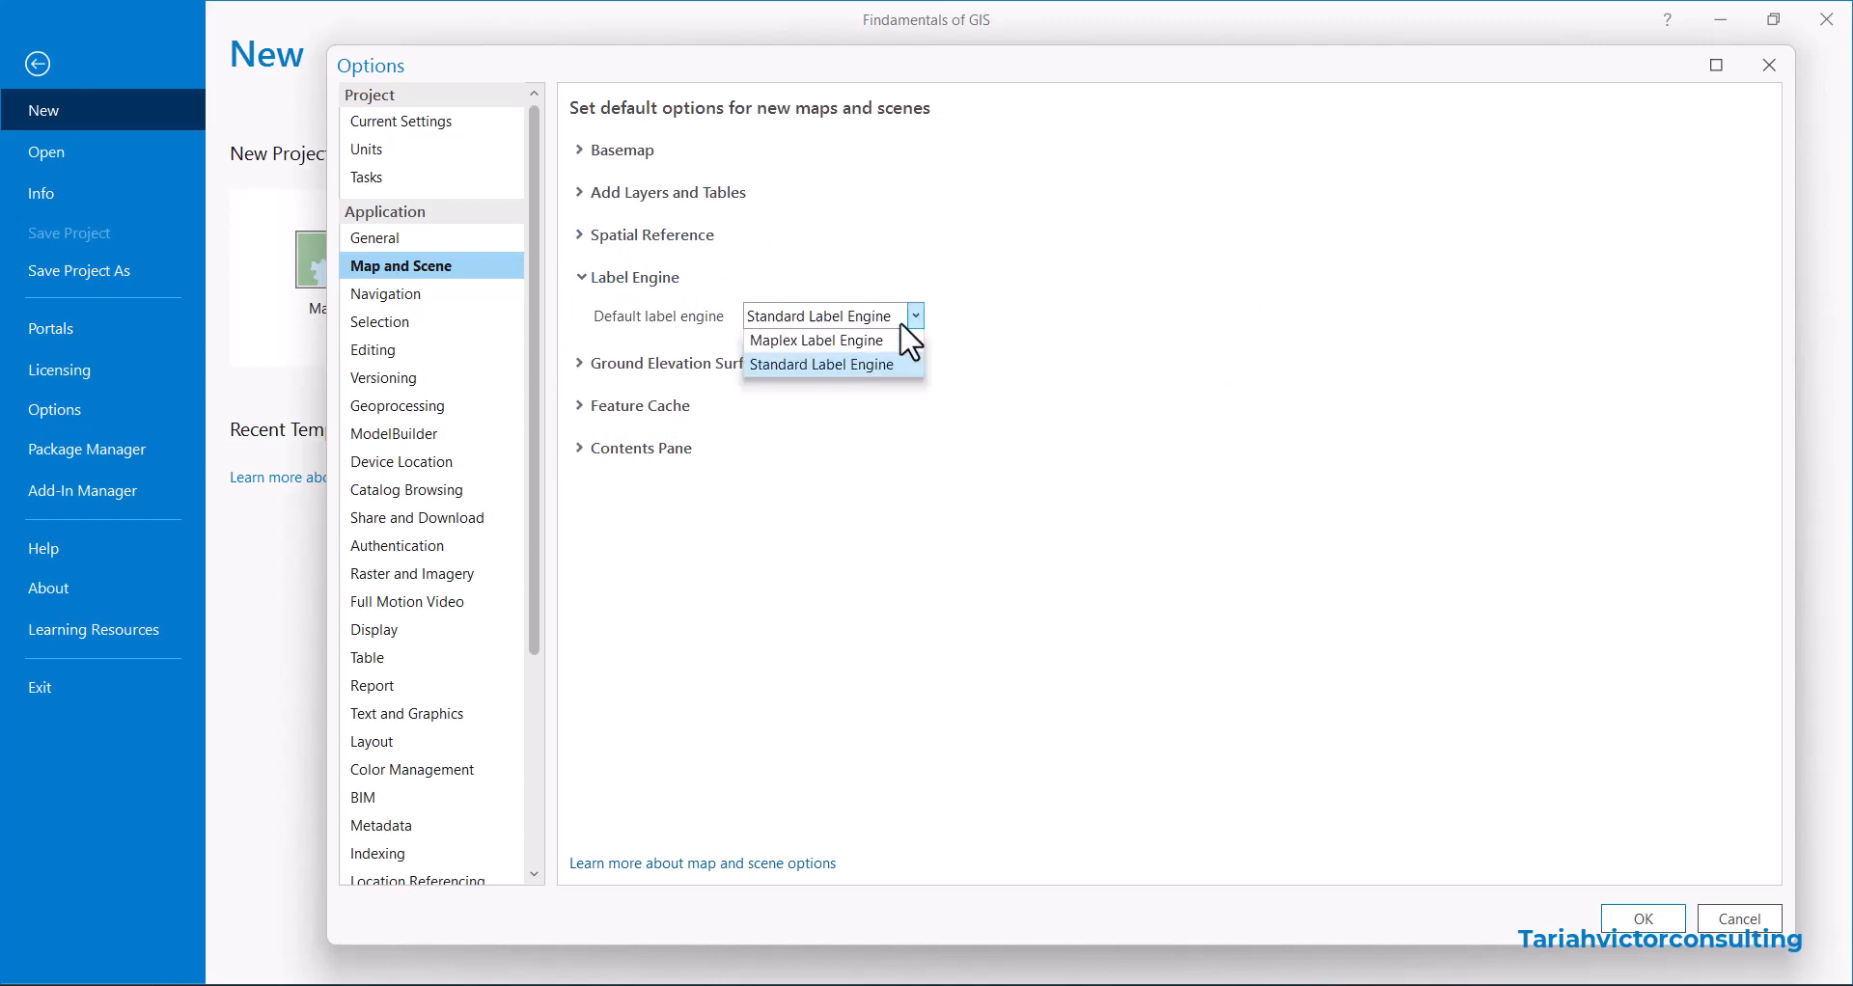
left_click(825, 343)
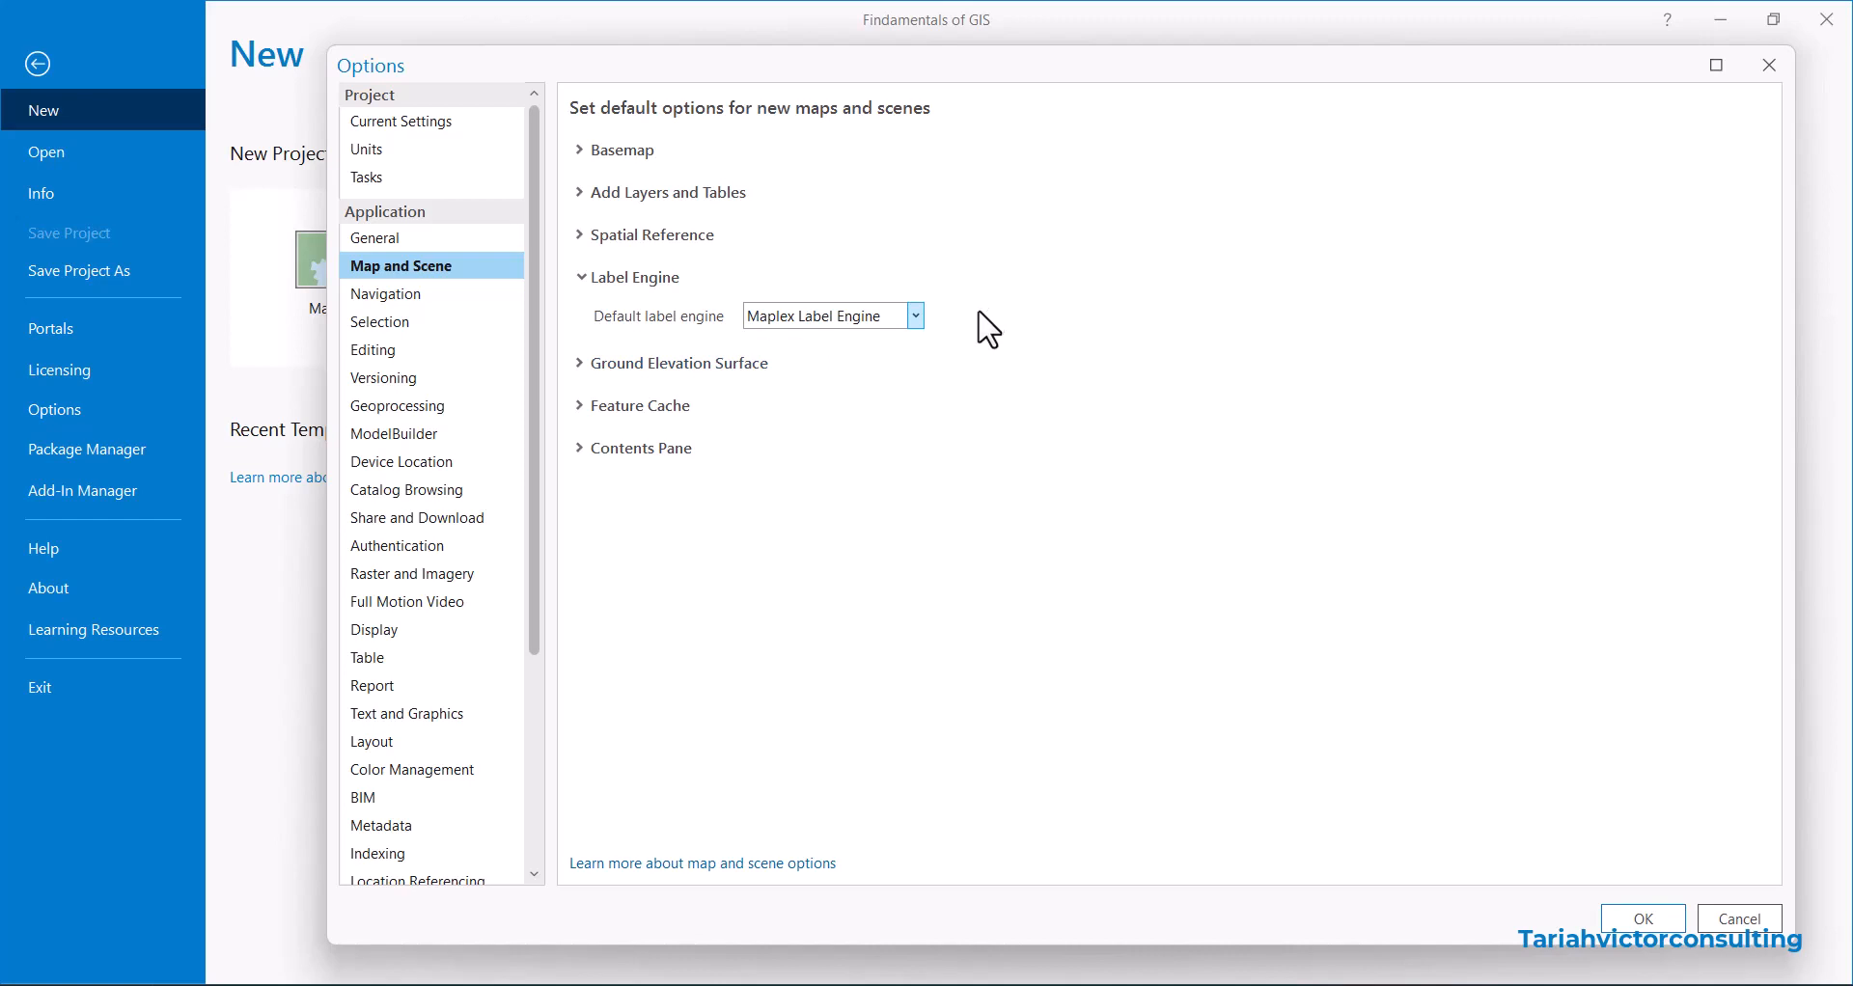
left_click(585, 280)
Review the Ground Elevation Surface and Feature Cache settings, leaving the organization's default elevation service selected, and collapse both groups
left_click(583, 323)
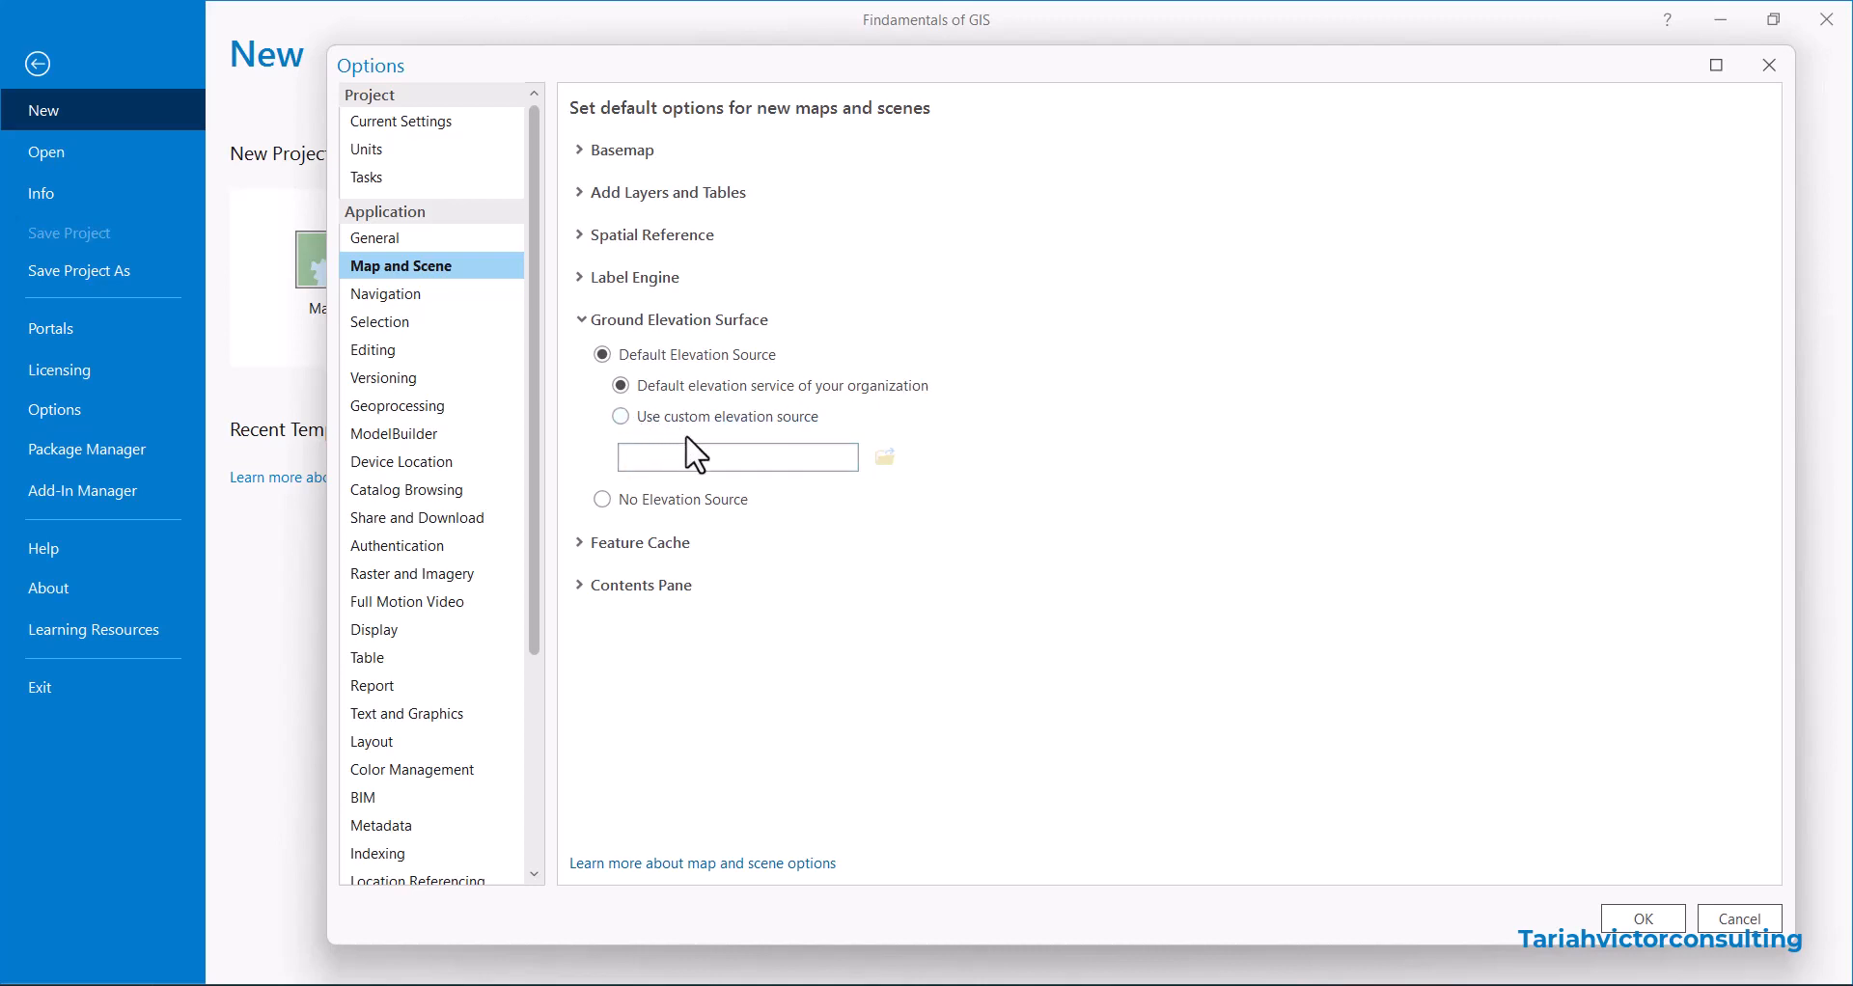
left_click(623, 418)
left_click(621, 386)
left_click(577, 545)
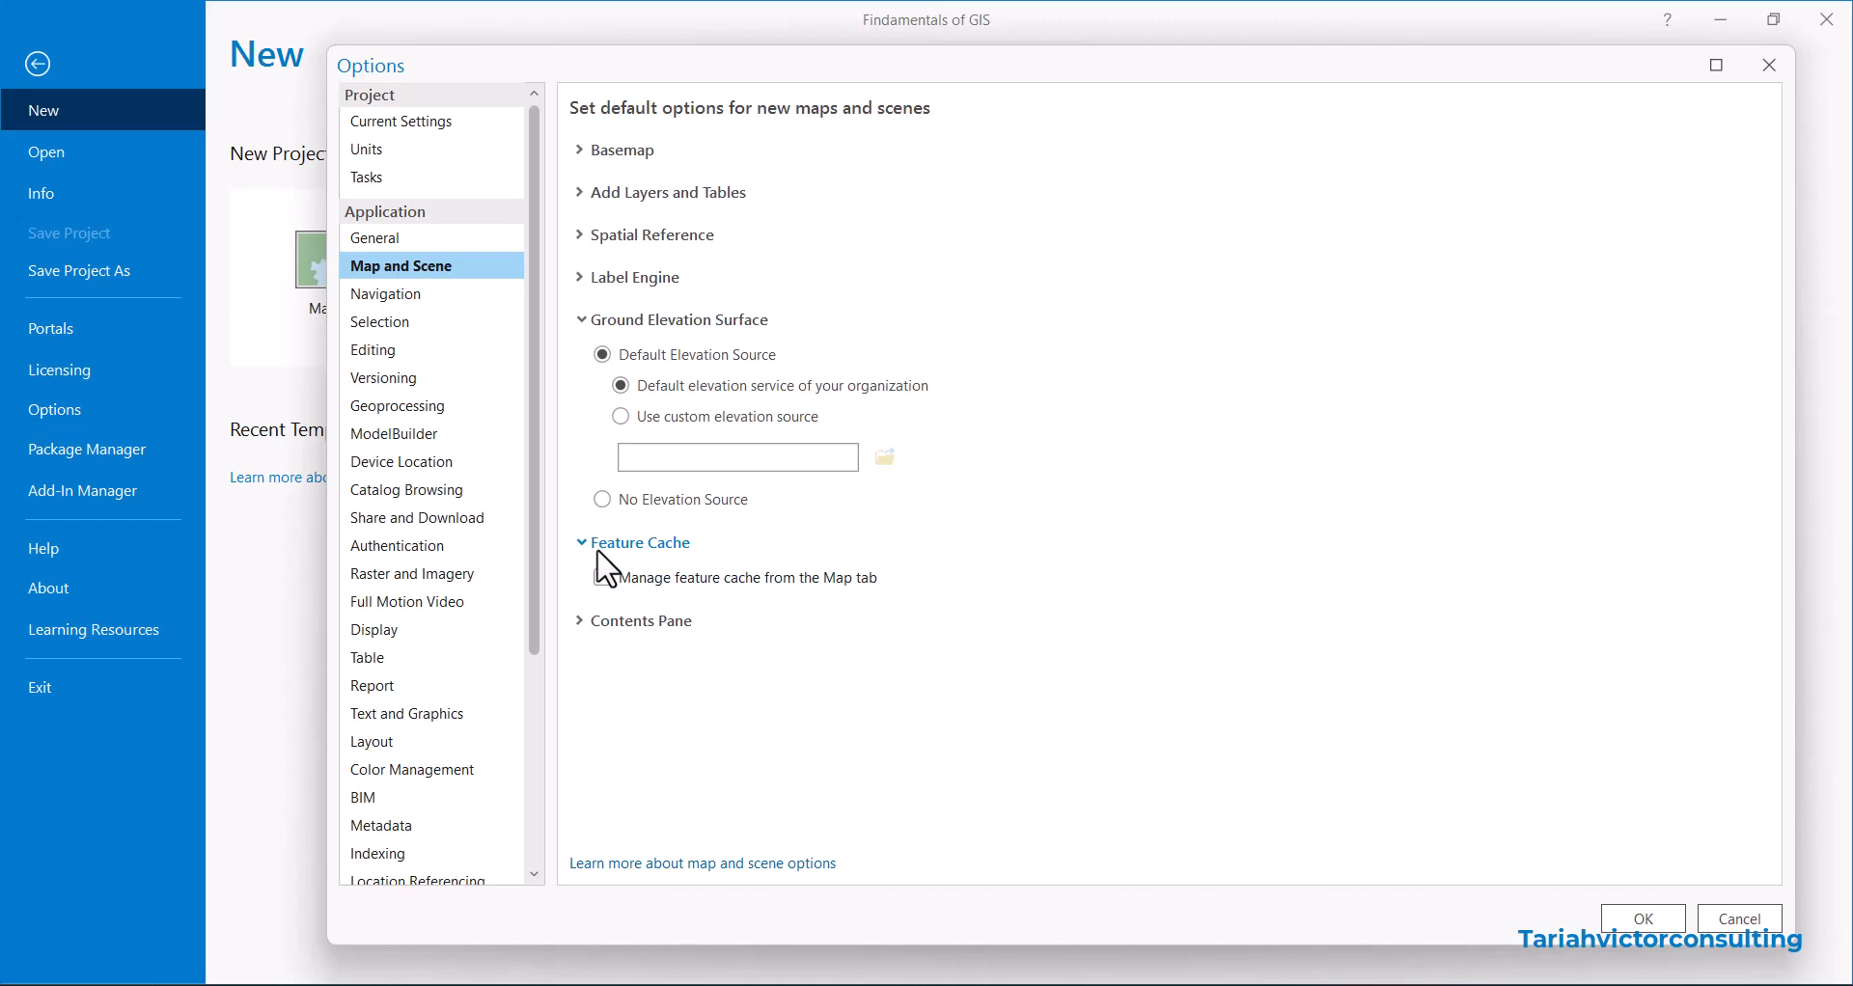
left_click(584, 321)
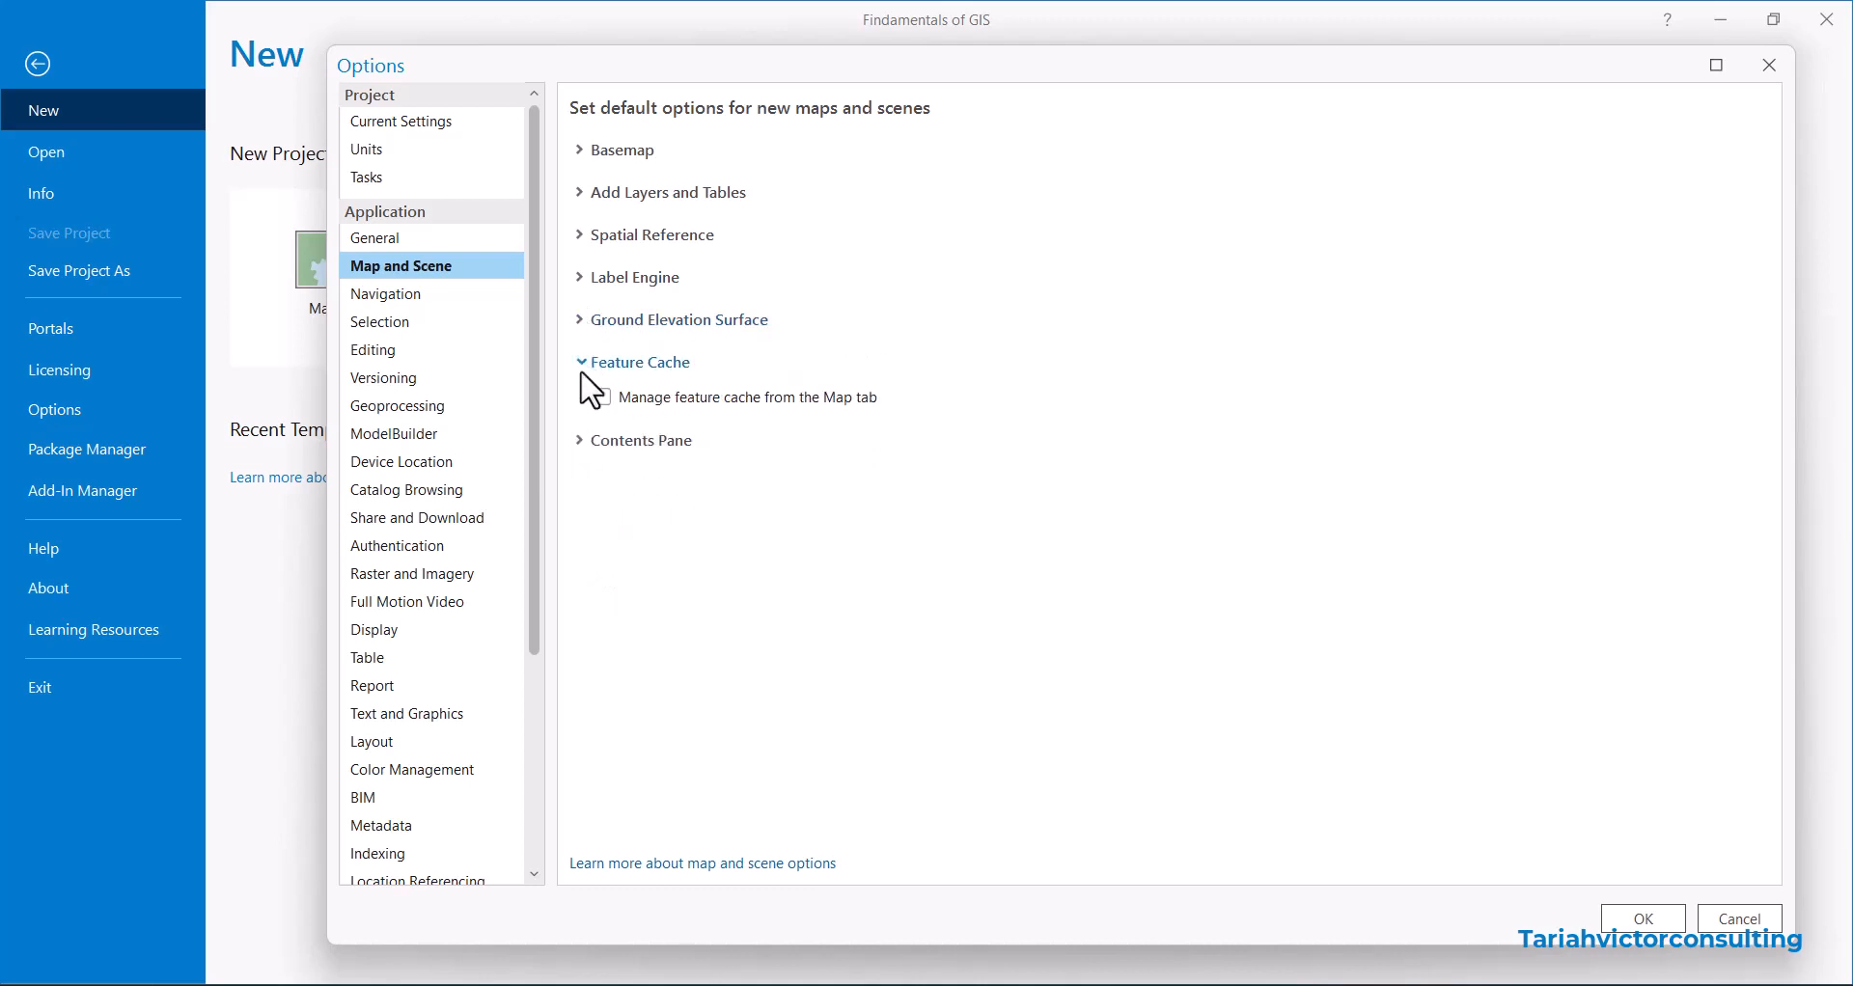
left_click(584, 363)
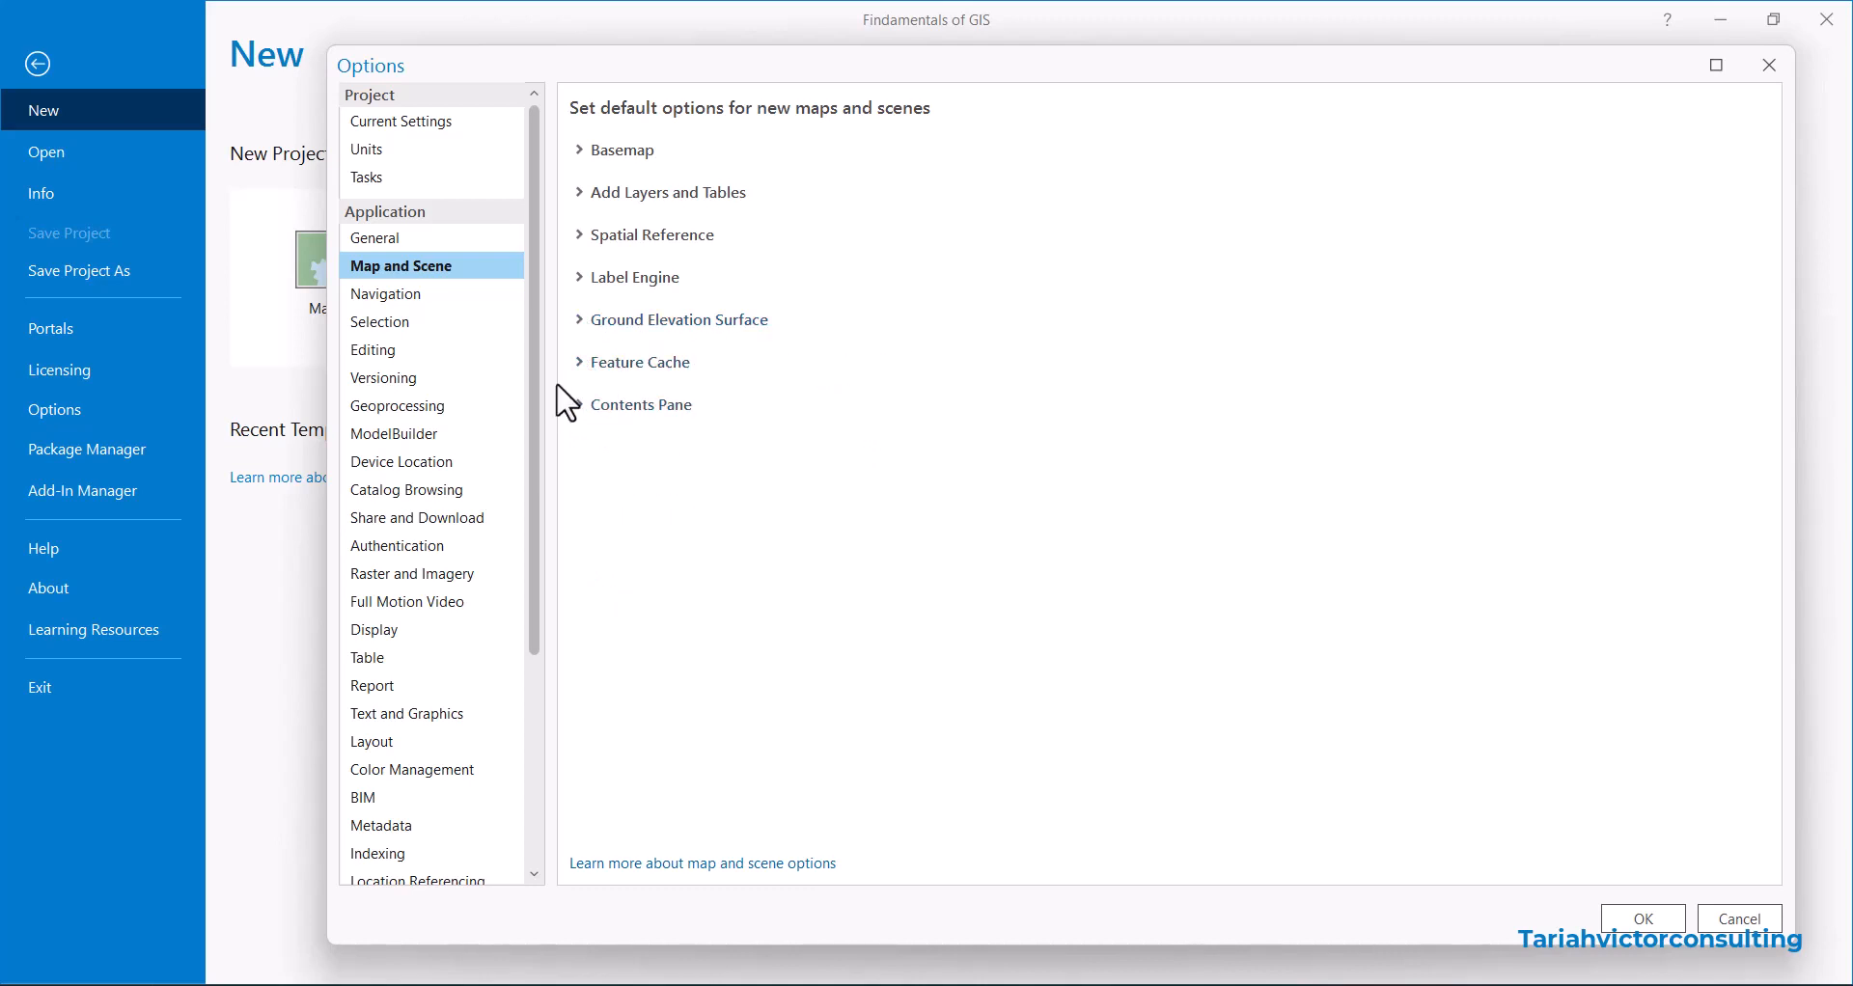
Review the Navigation options and the Editing session options, and collapse the Session settings
left_click(413, 307)
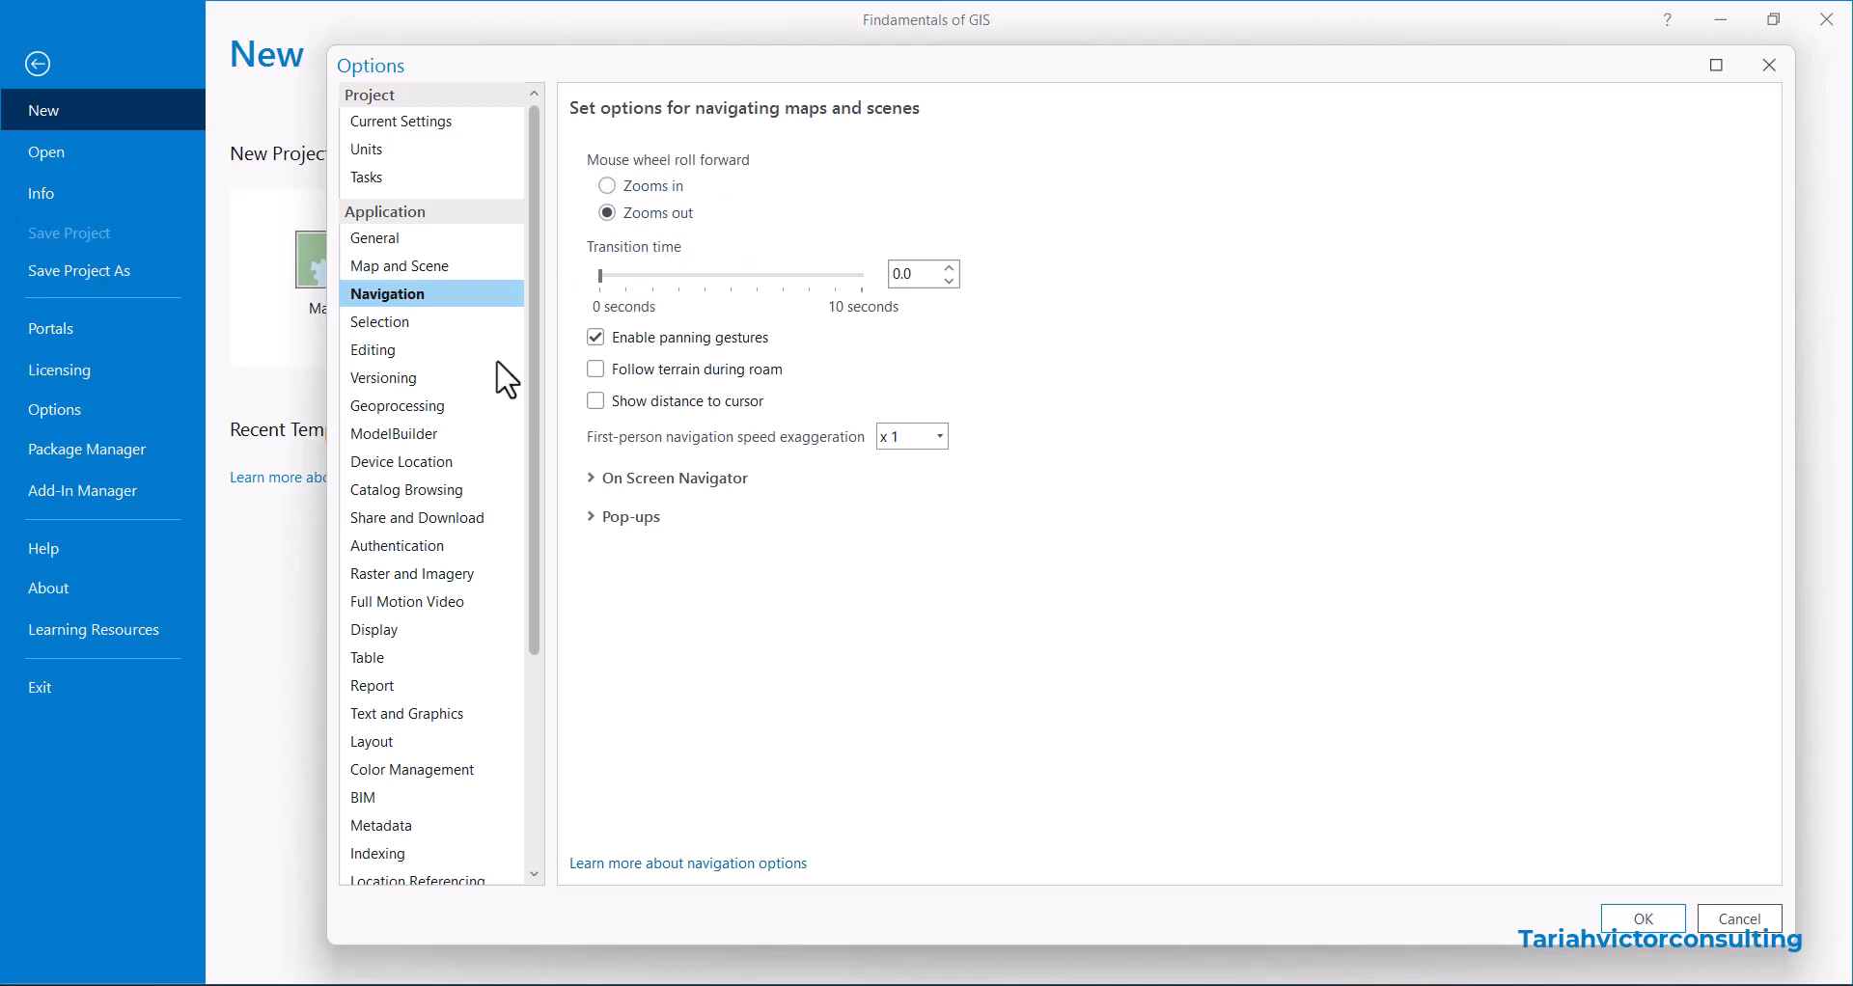
left_click(378, 349)
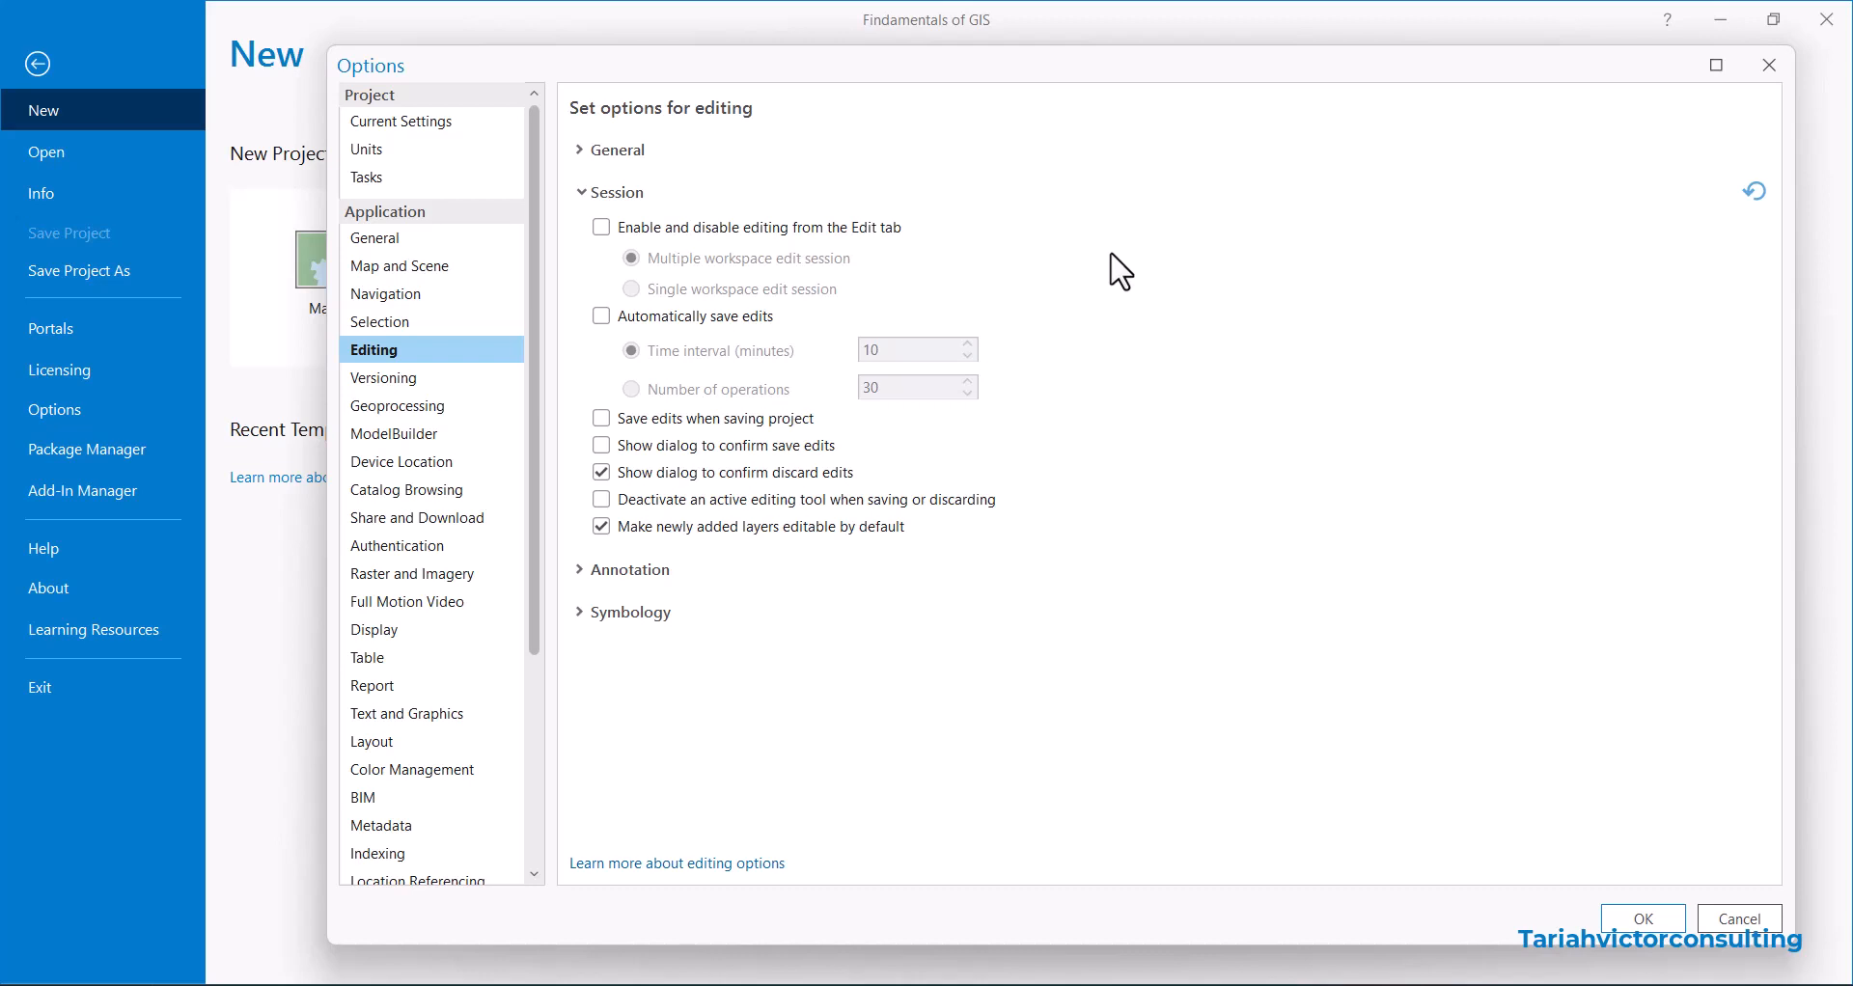
left_click(601, 229)
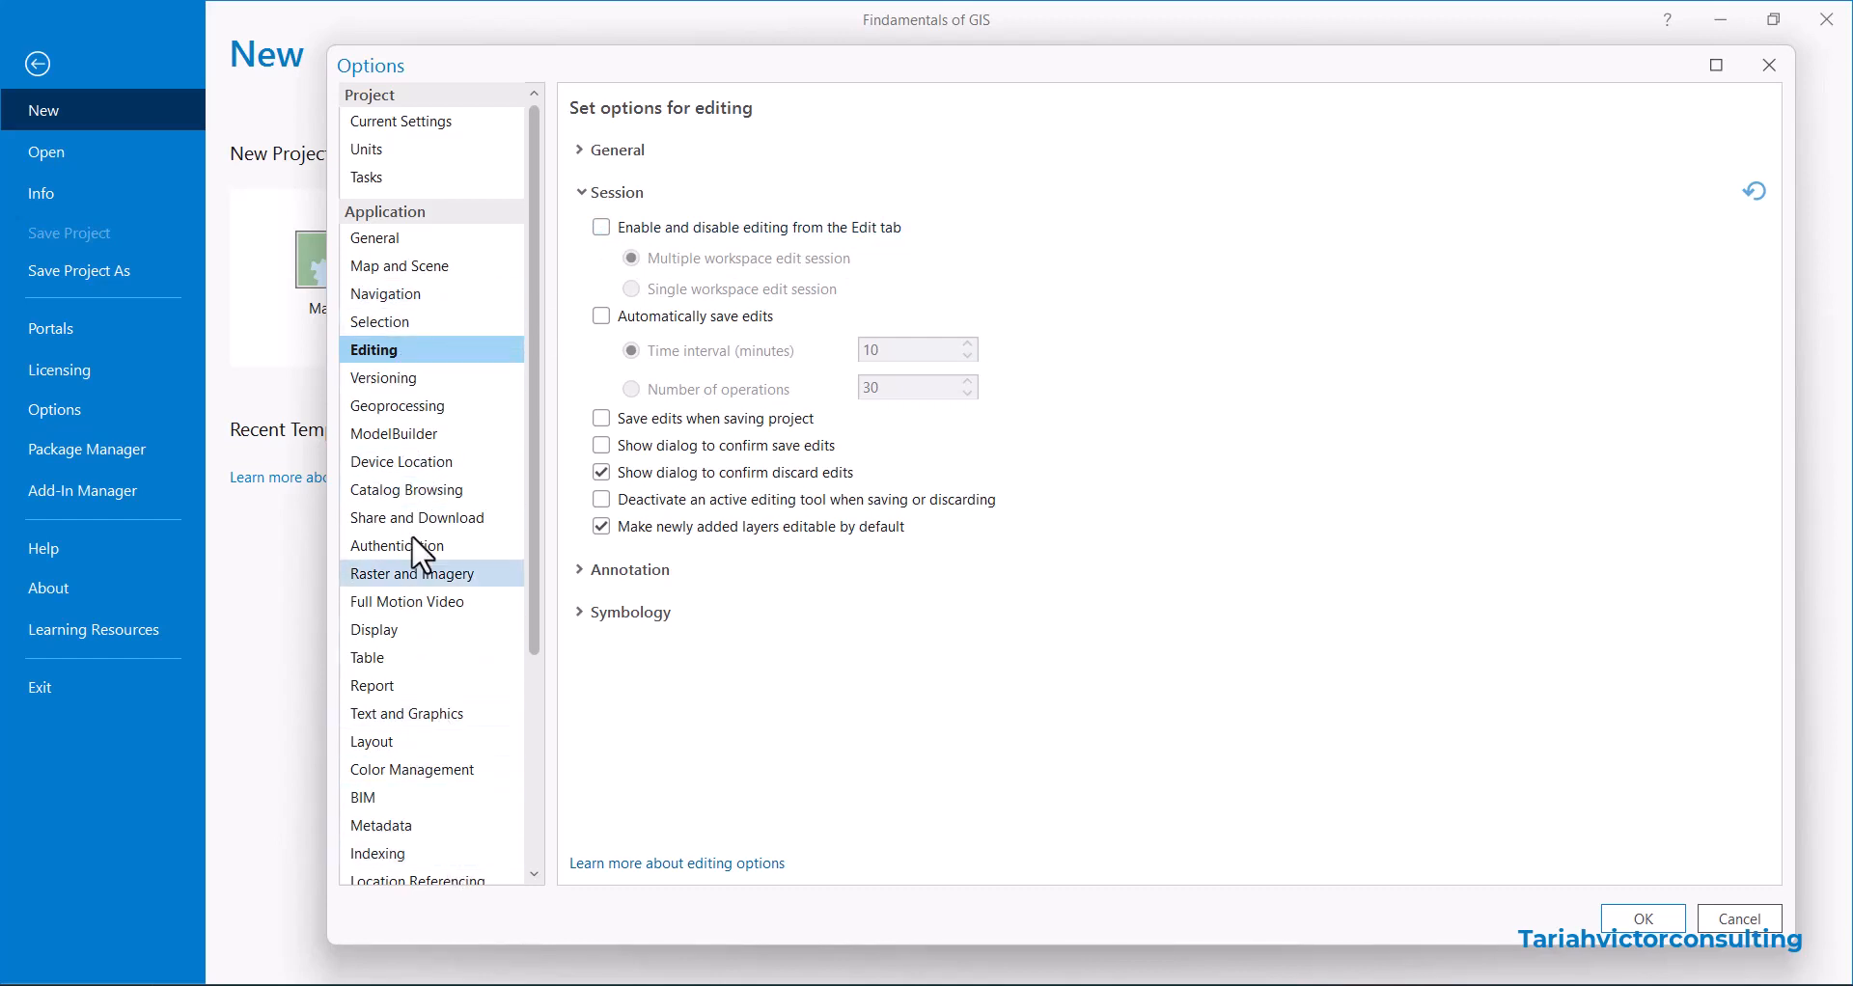
left_click(581, 193)
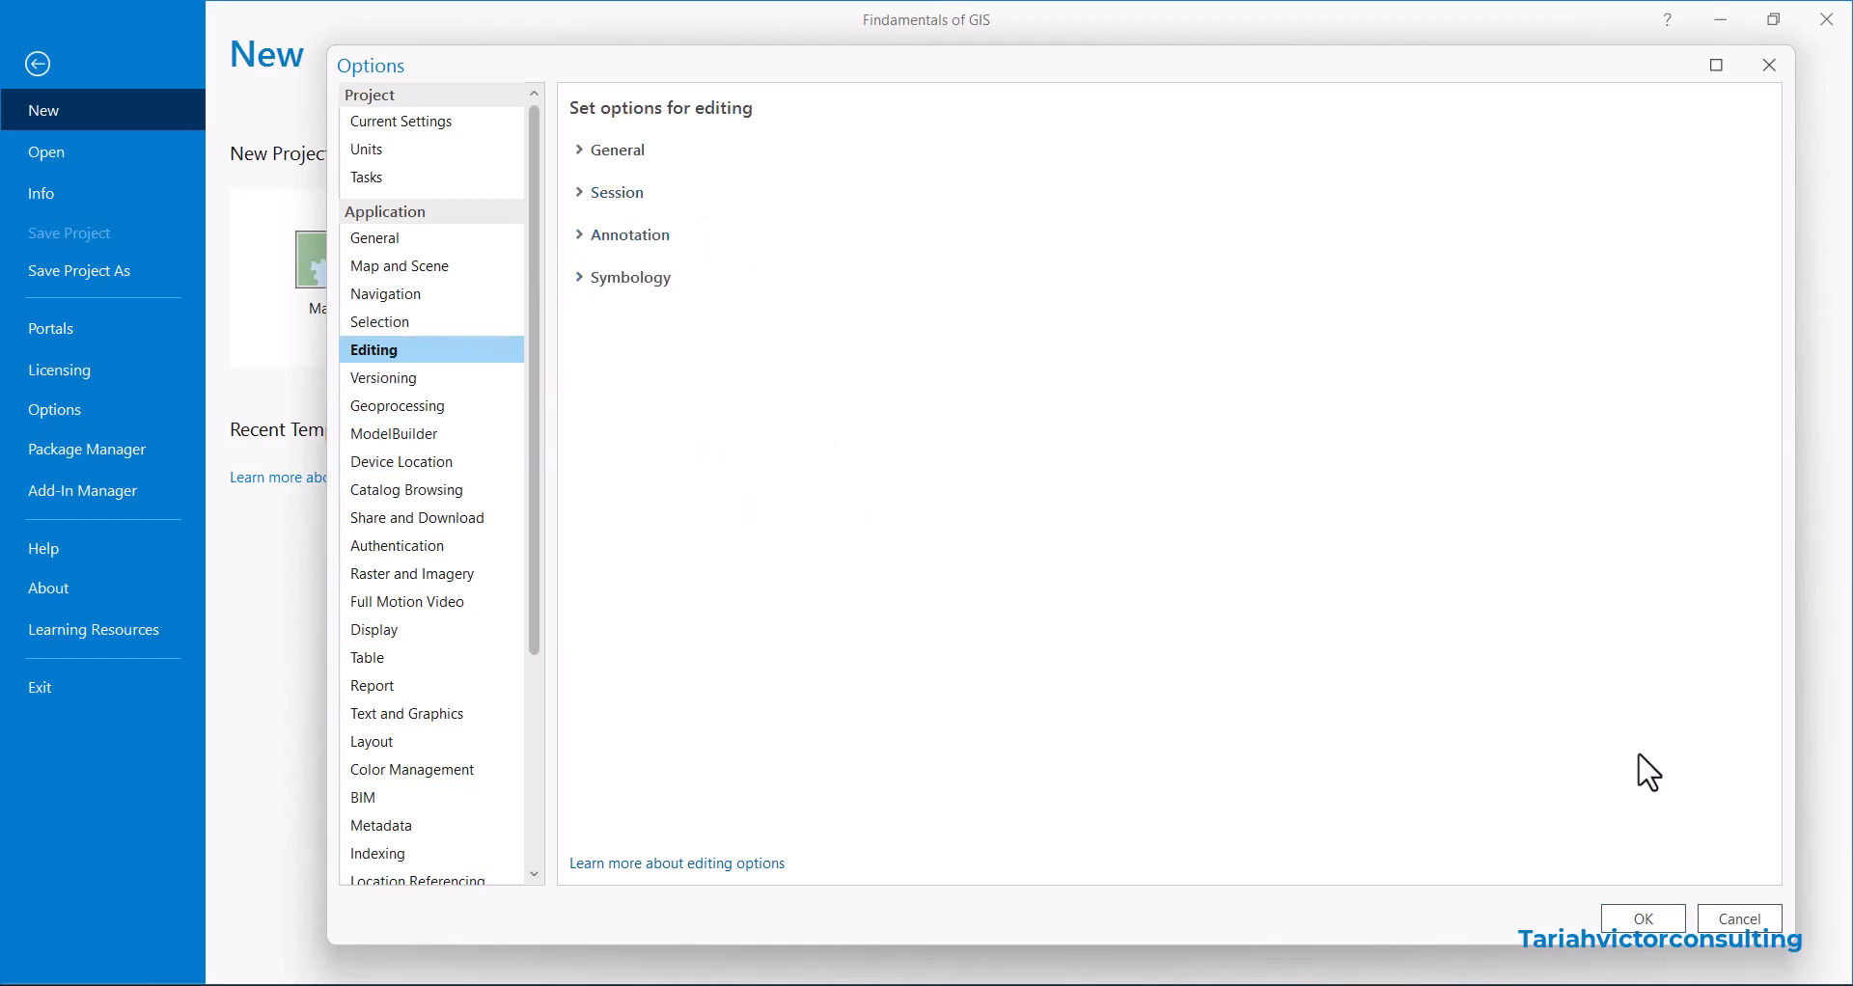
Apply the changed options and return to the project's map view
left_click(1644, 919)
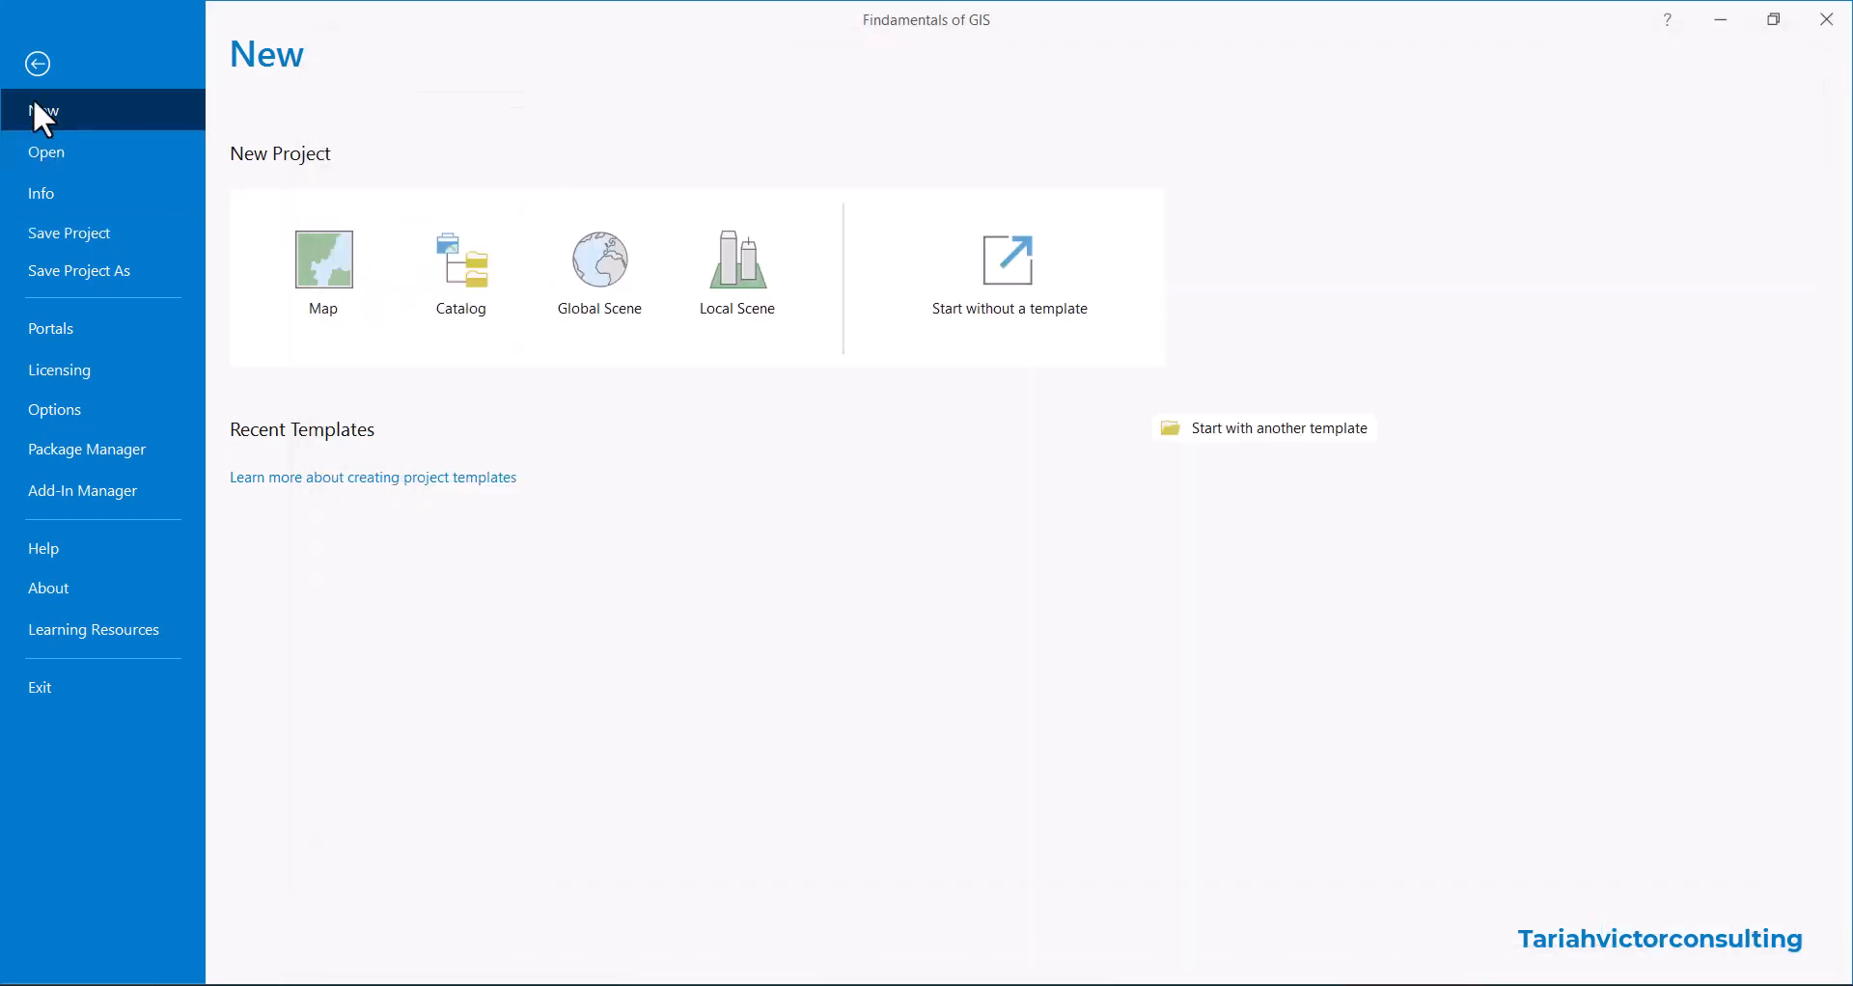
left_click(37, 63)
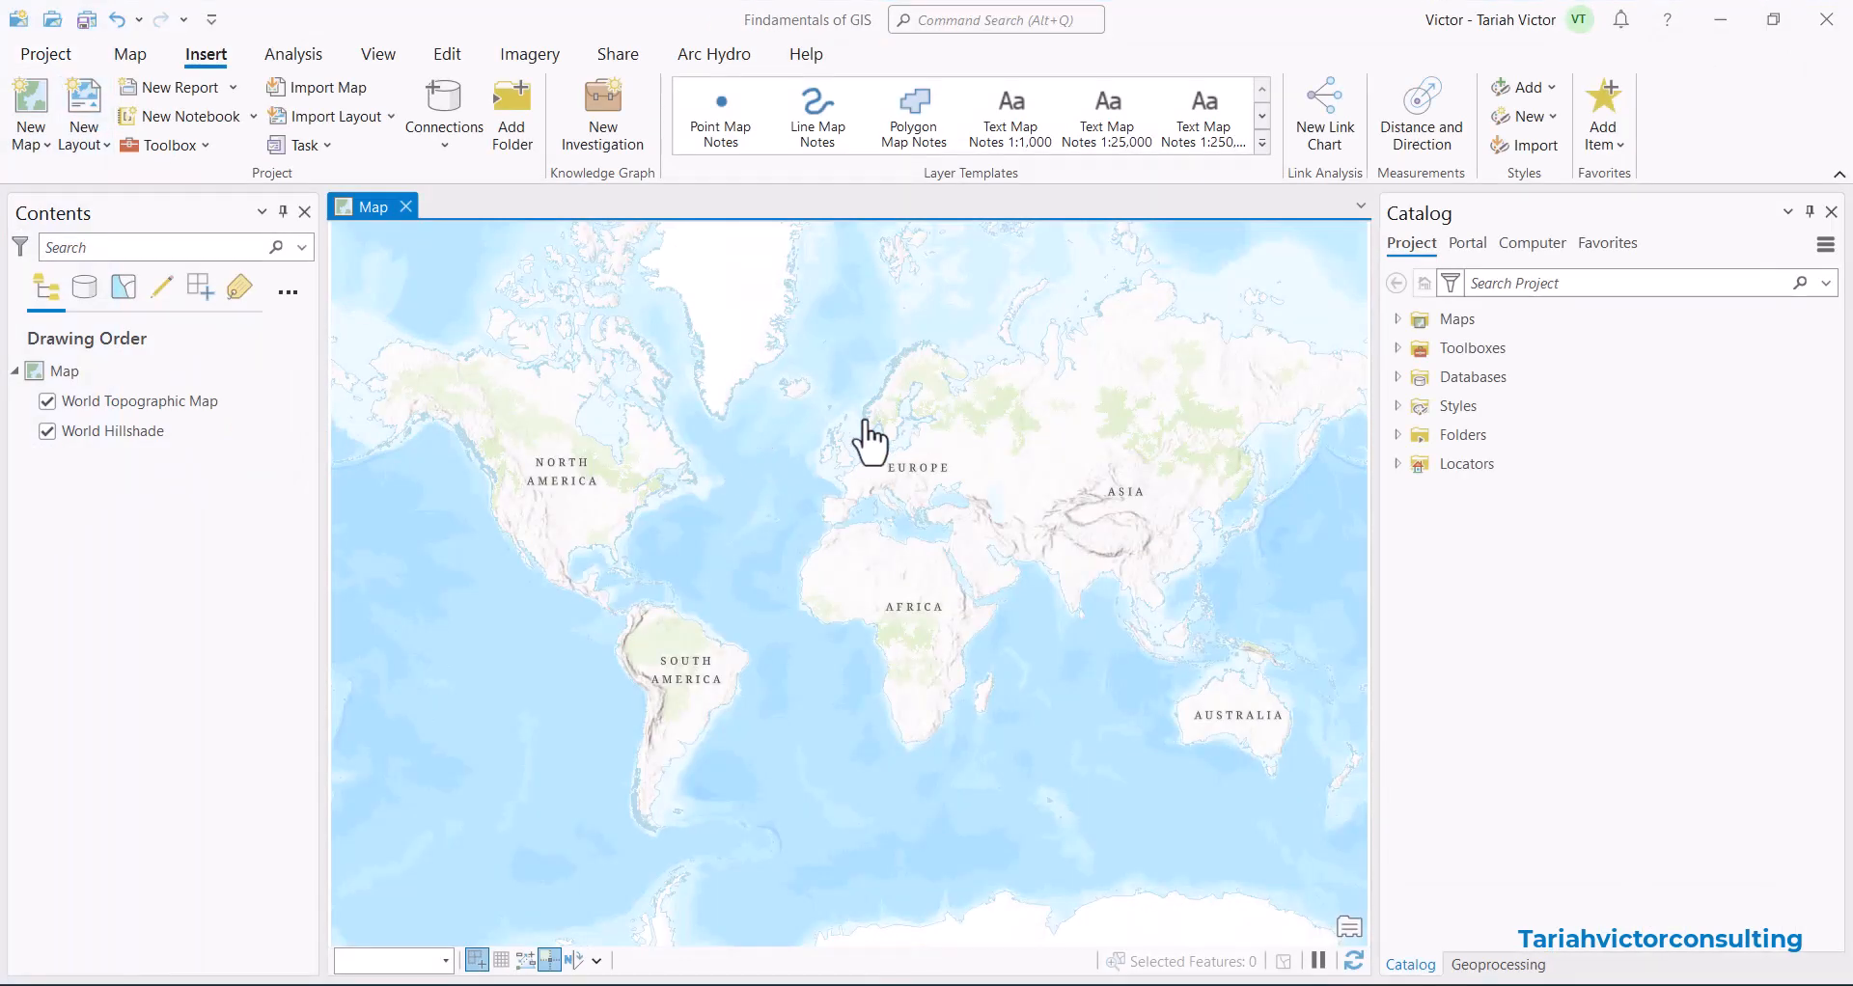